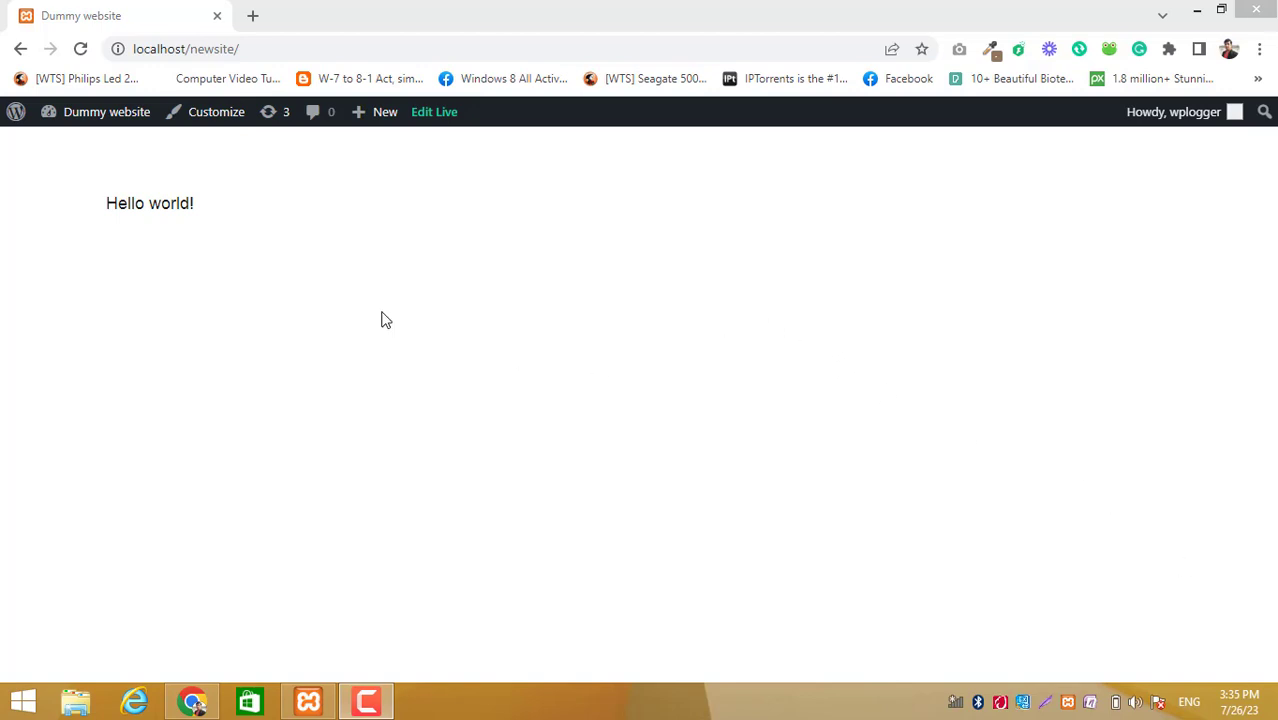
Open the site's admin dashboard and look over the list of all products.
mouse_move(107, 121)
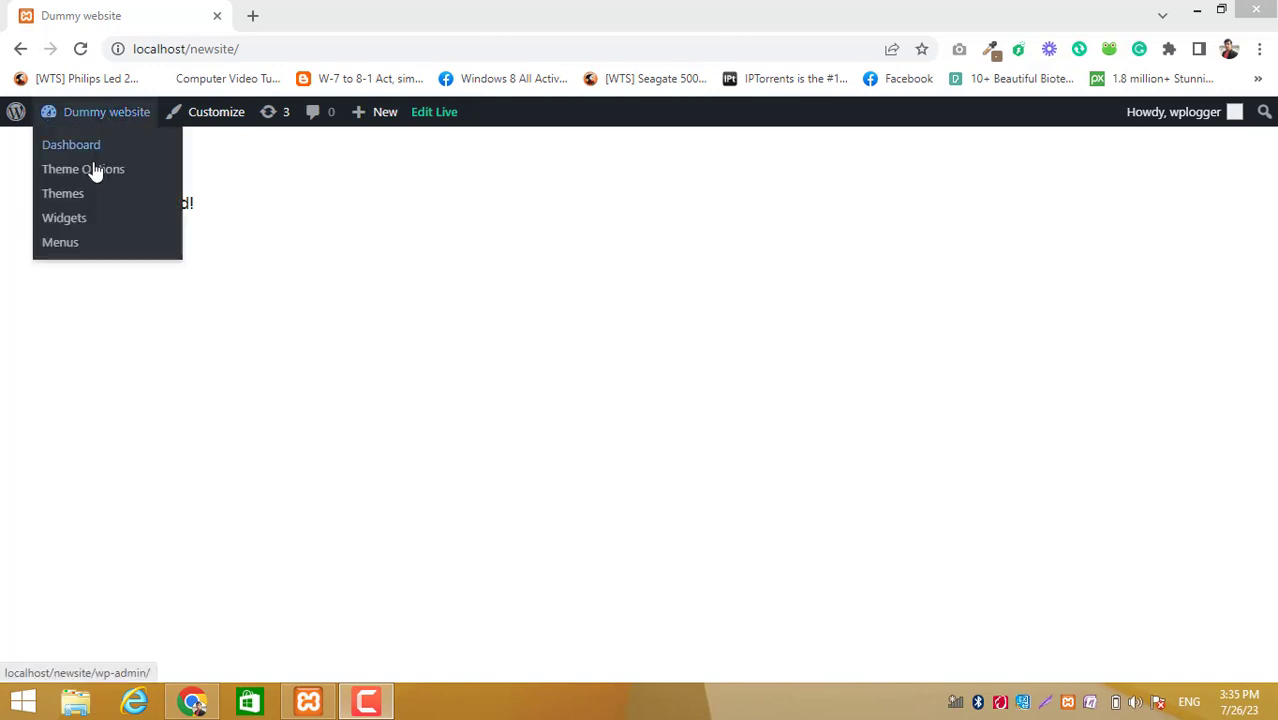
left_click(90, 155)
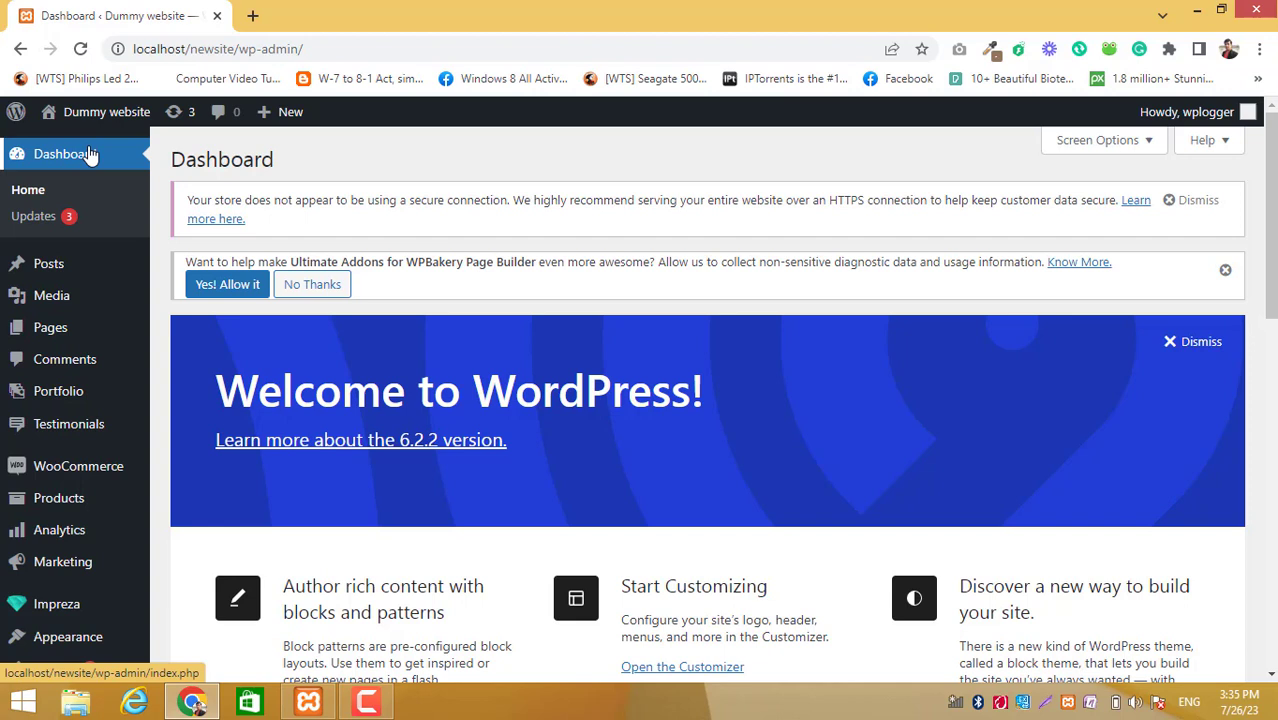
mouse_move(62, 500)
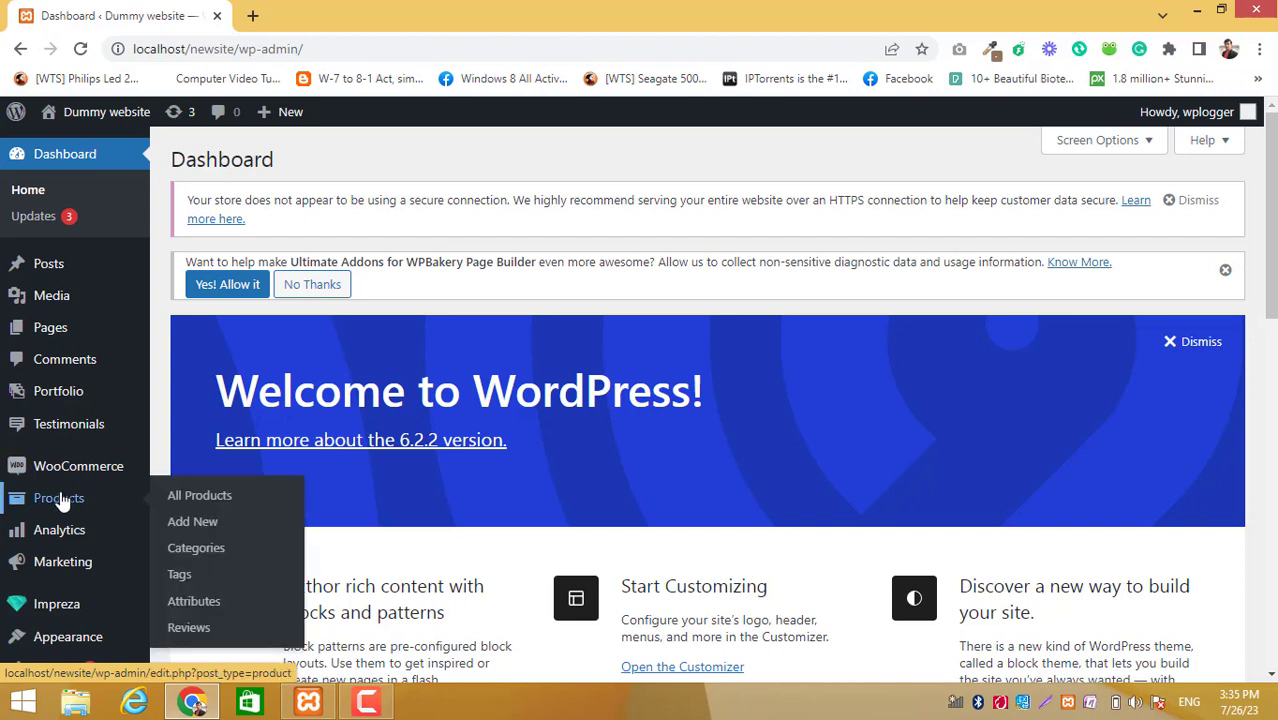
left_click(187, 505)
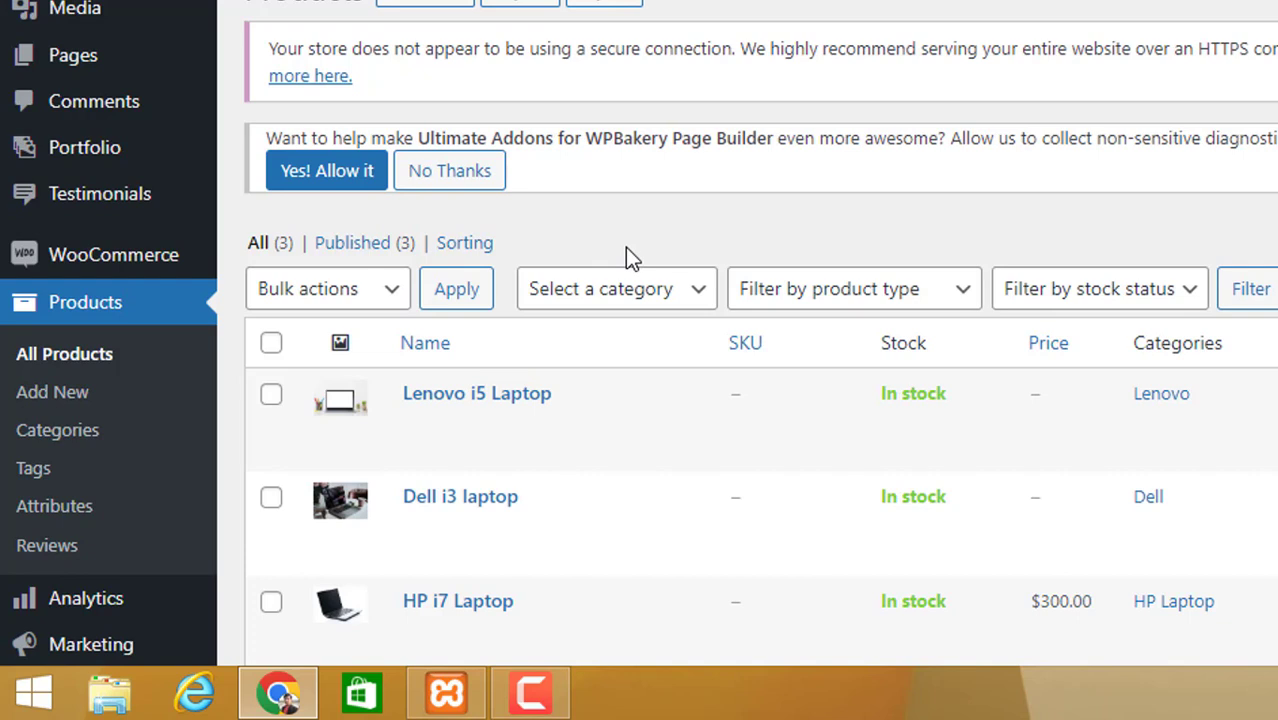
scroll(627, 250, "up", 1)
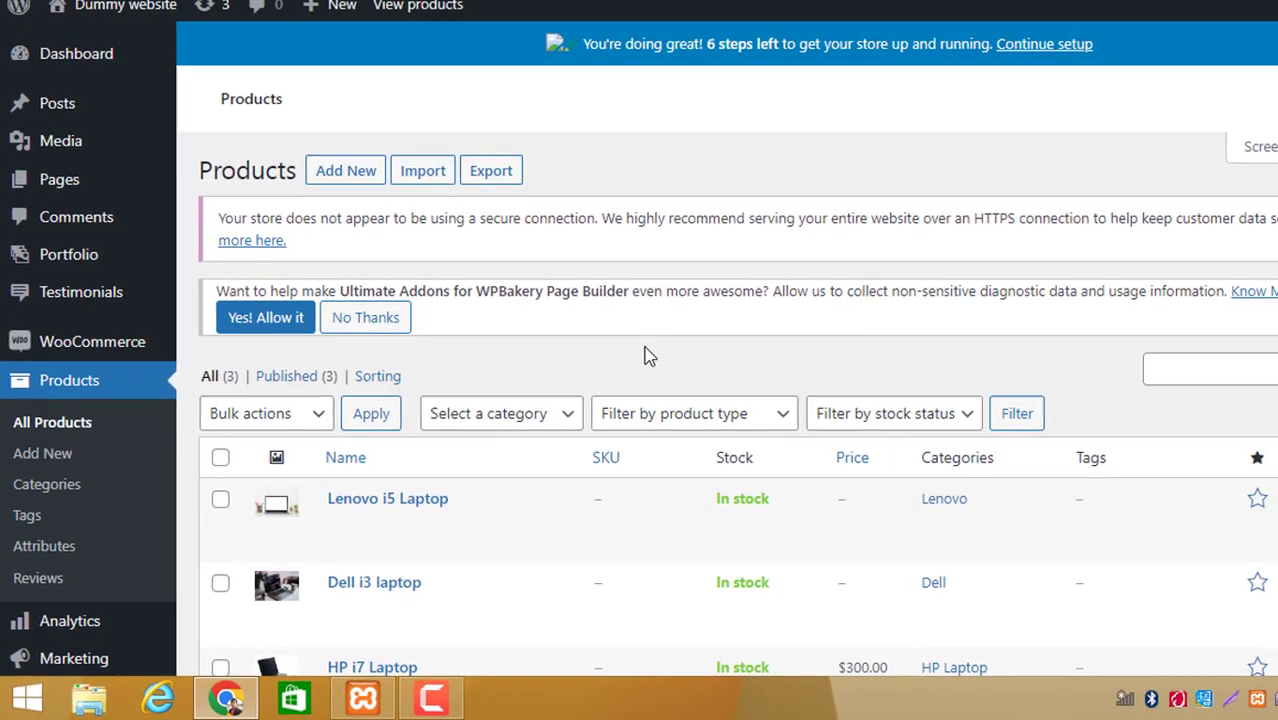
scroll(588, 472, "down", 3)
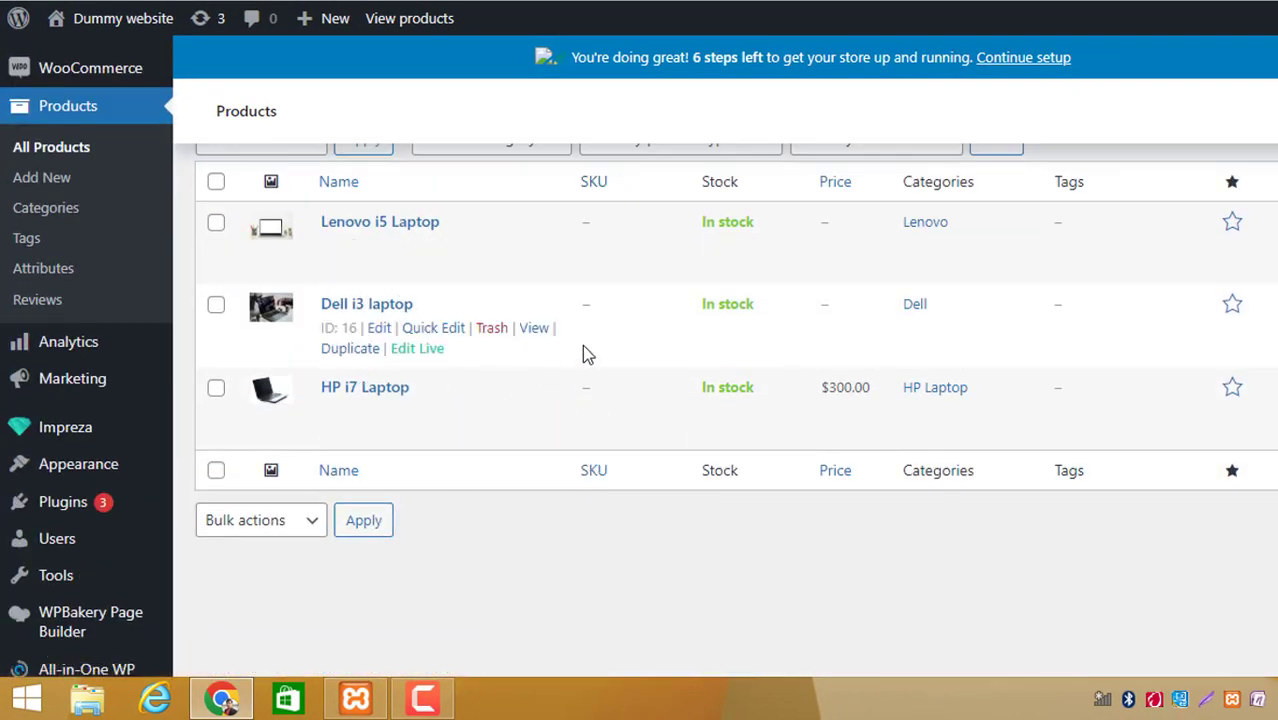
scroll(575, 365, "up", 3)
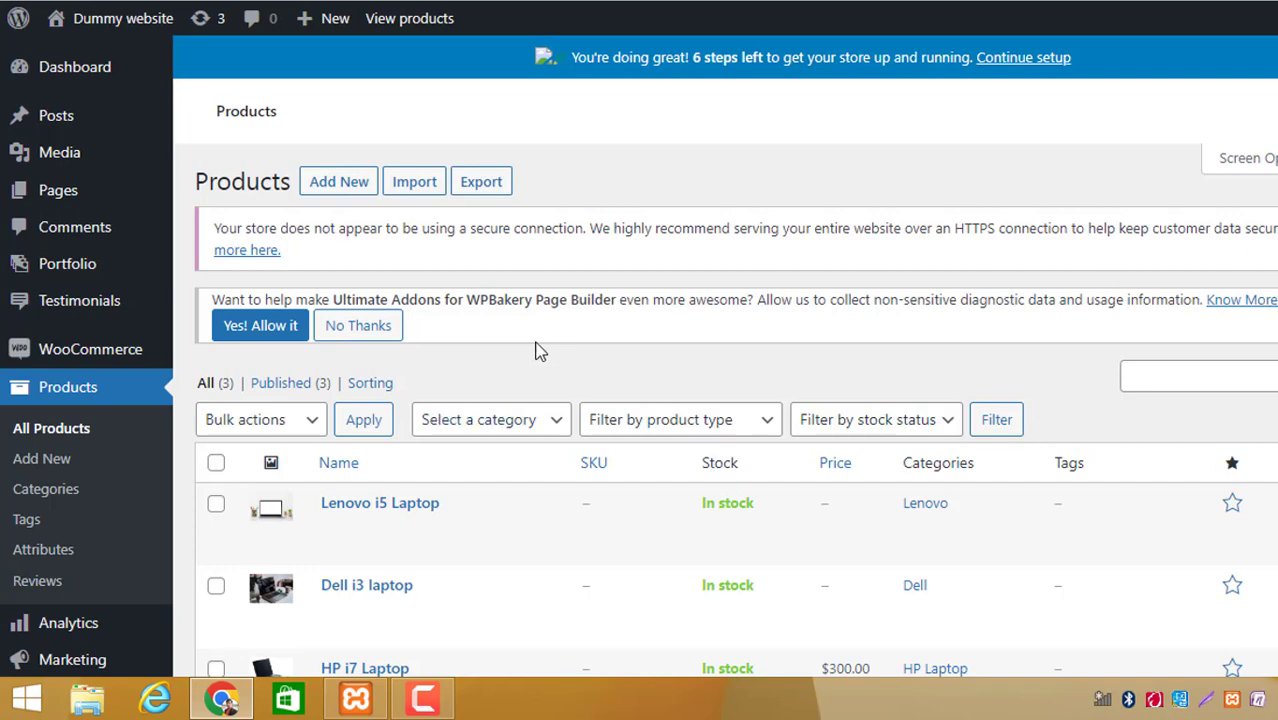
scroll(538, 358, "down", 2)
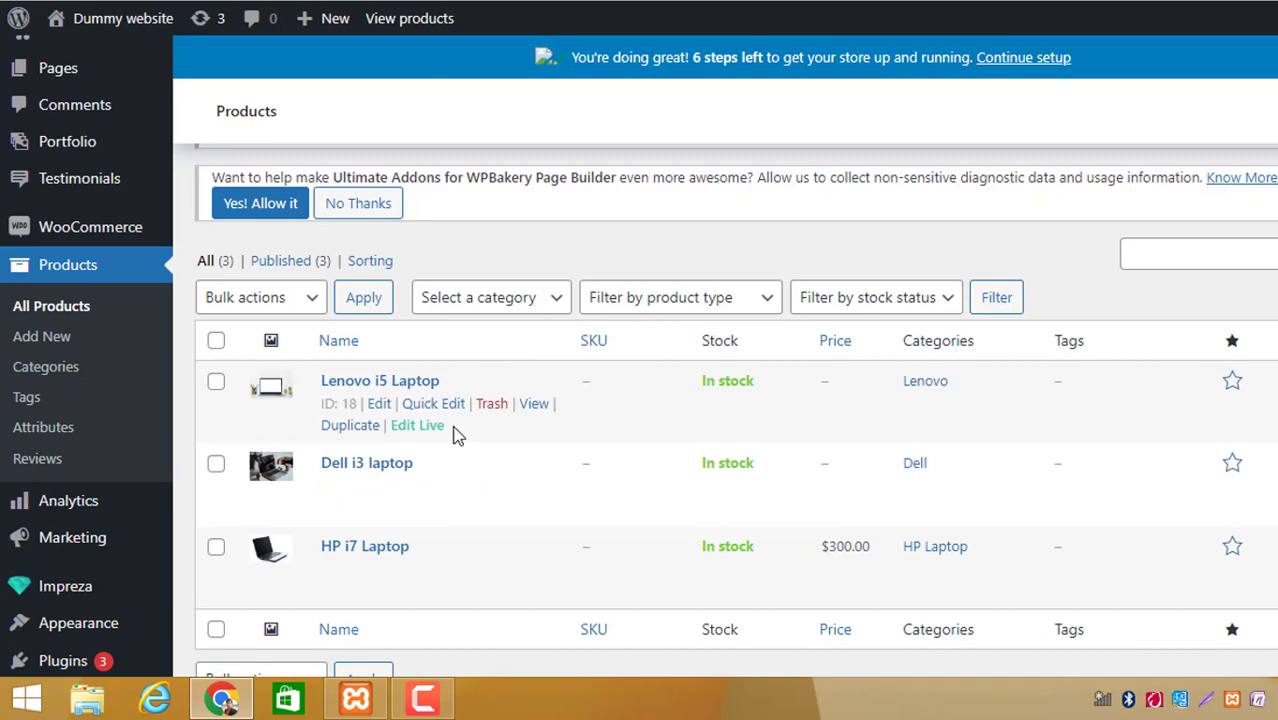
scroll(434, 462, "up", 2)
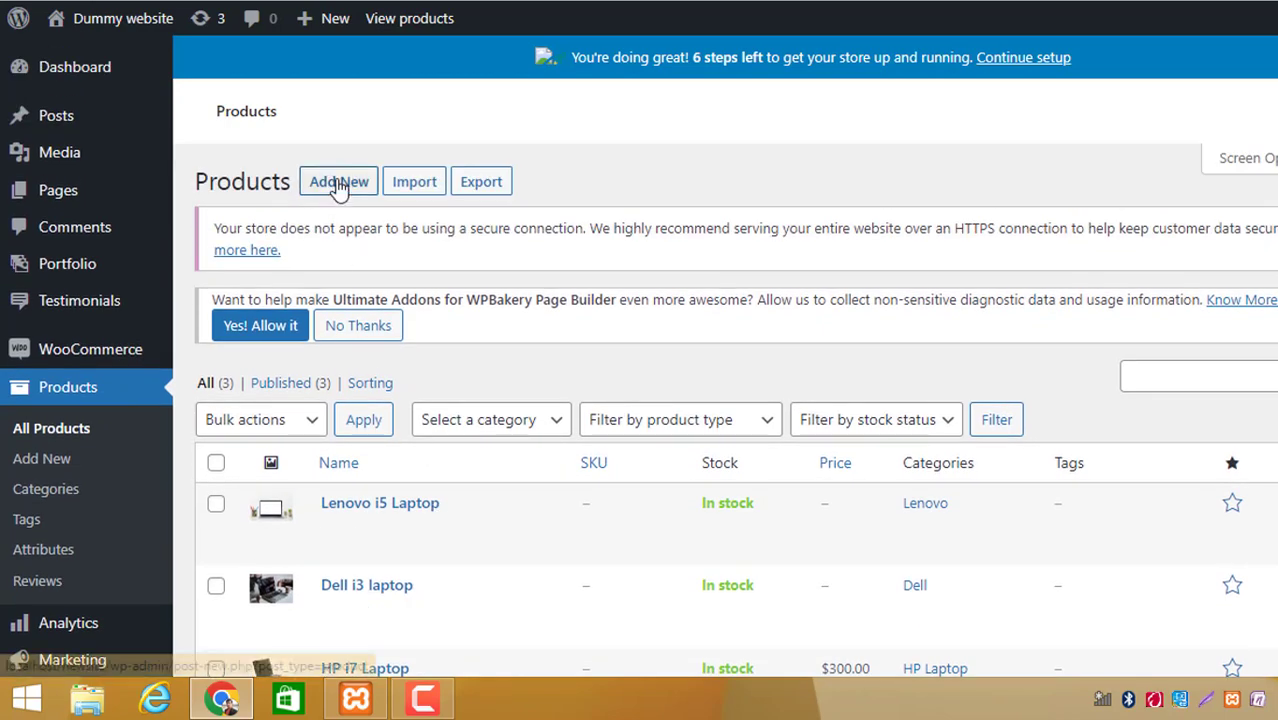
Start a new product and title it "Samsung i11 laptop".
left_click(340, 183)
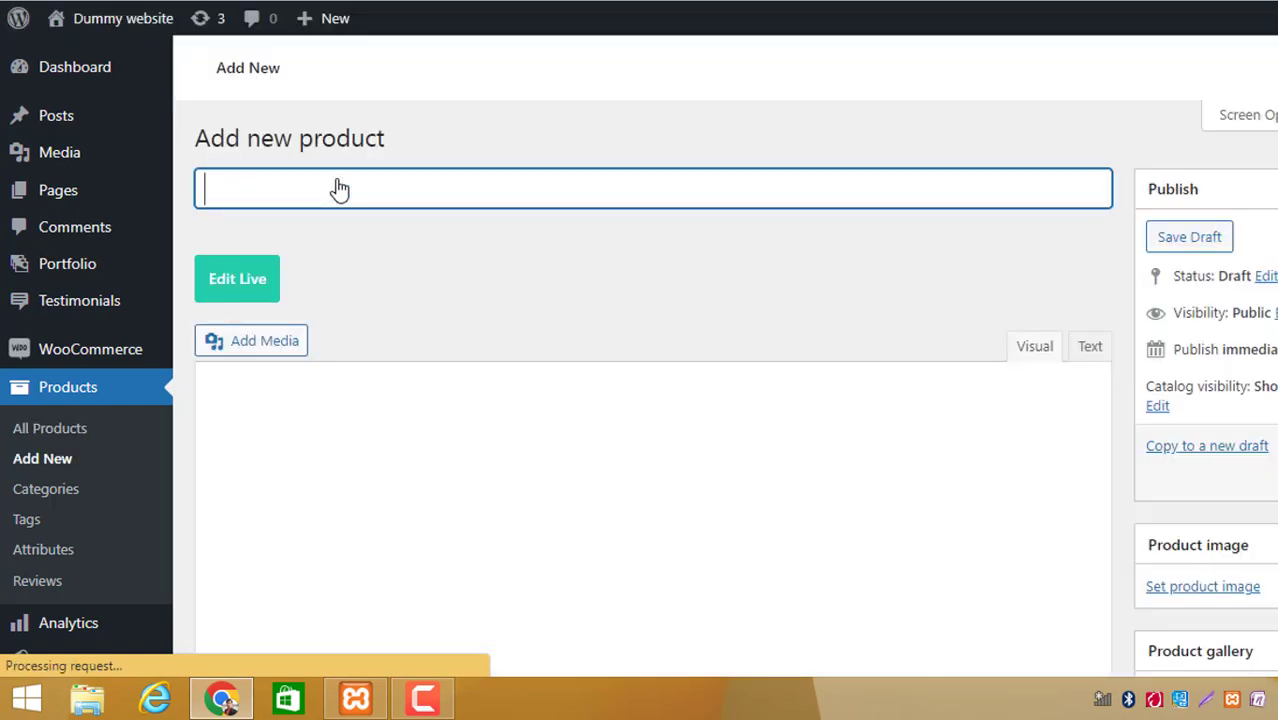
type("Samsung")
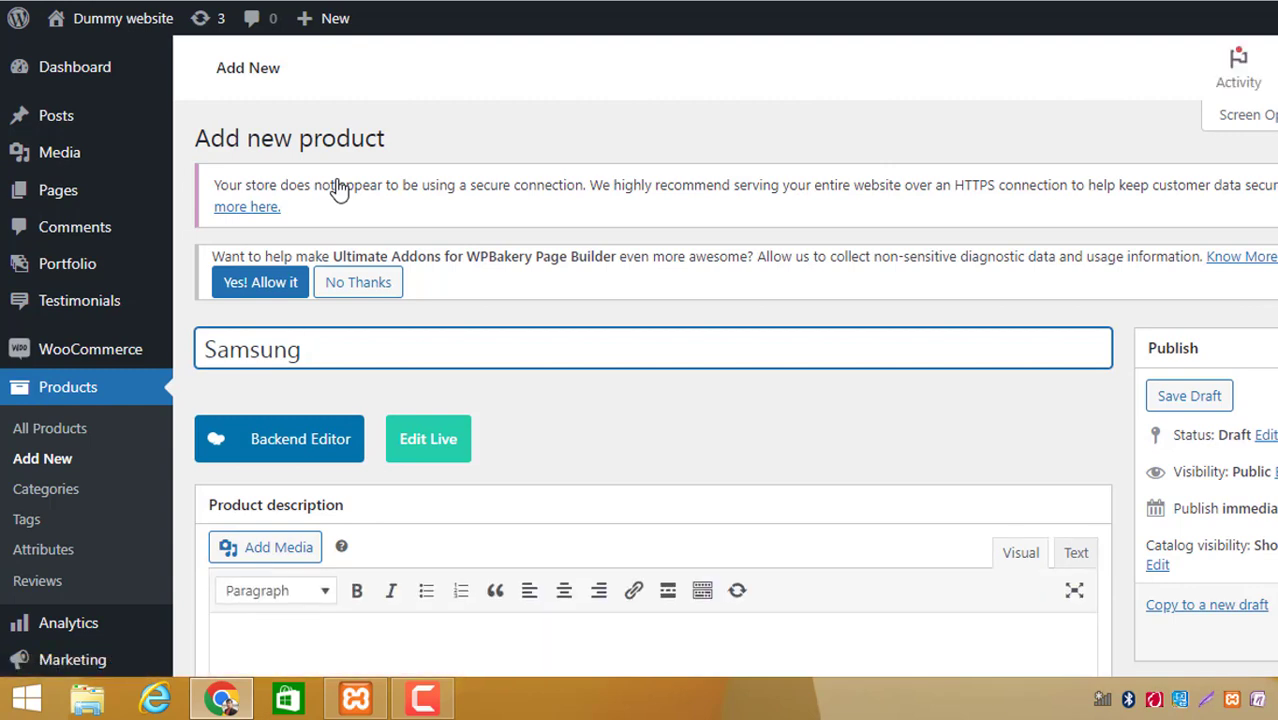
type("I1")
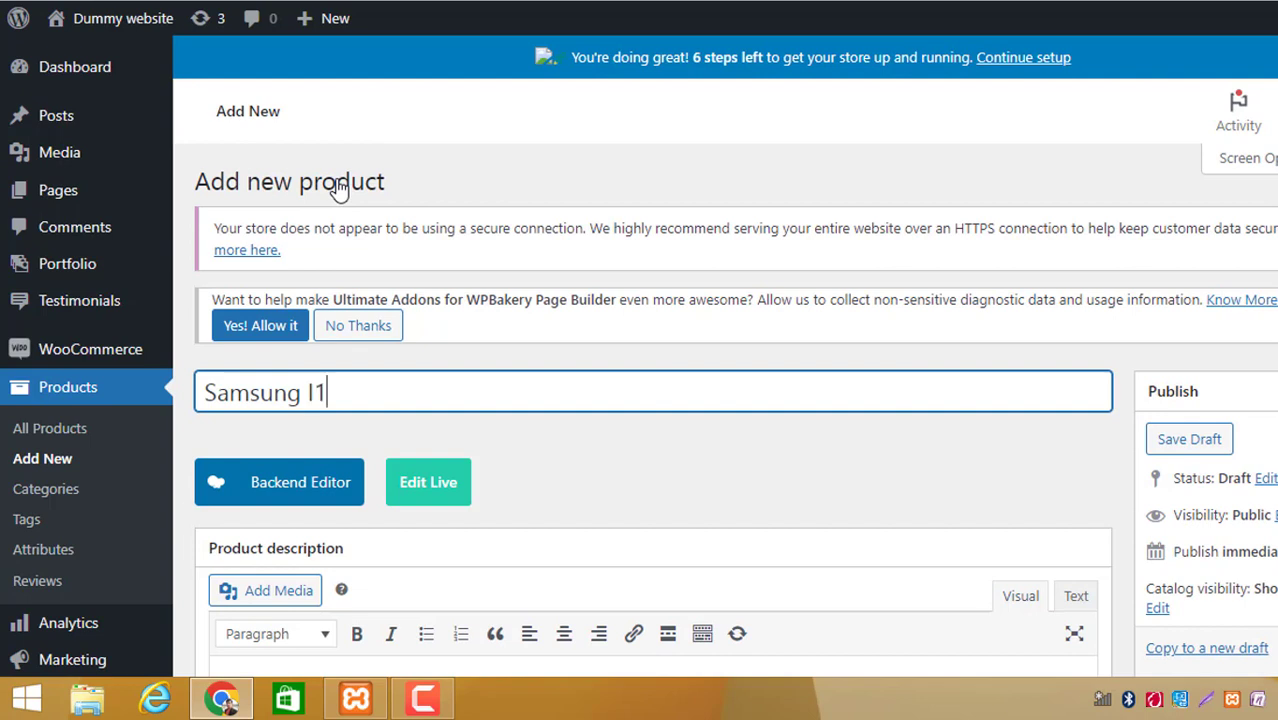
type("1")
key("BackSpace")
key("BackSpace")
key("BackSpace")
type("i11 lapto")
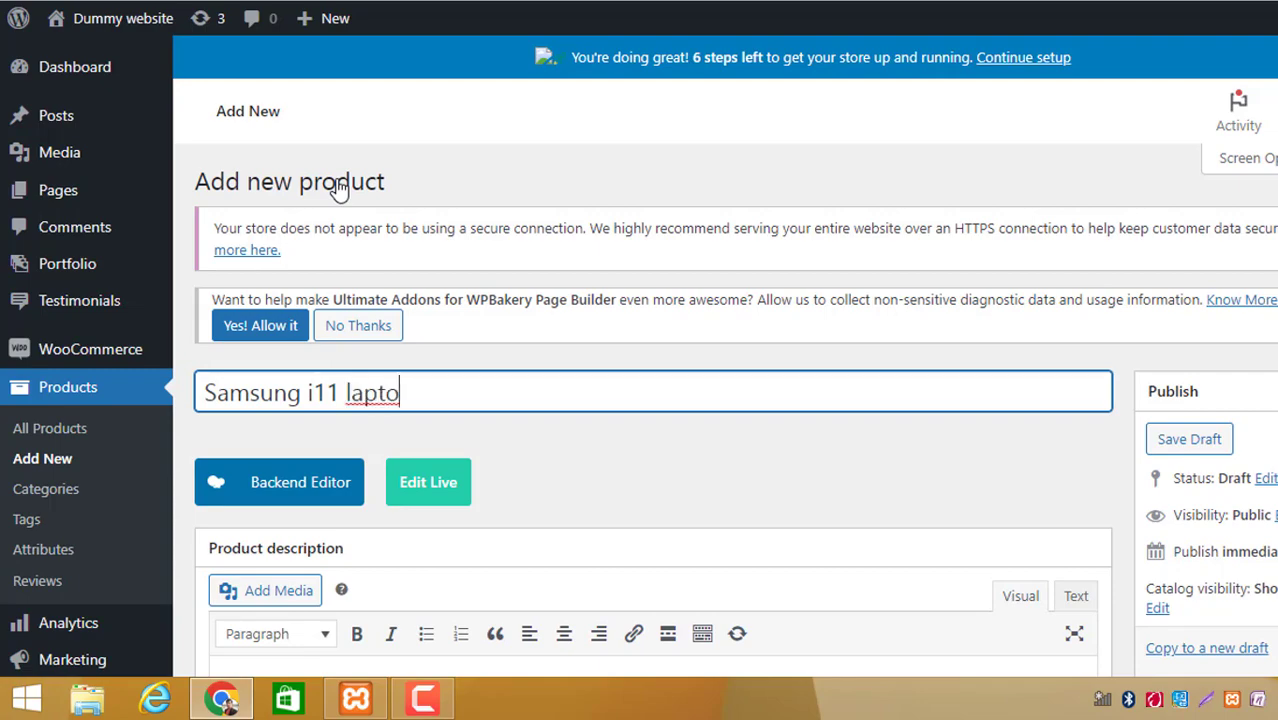
type("p")
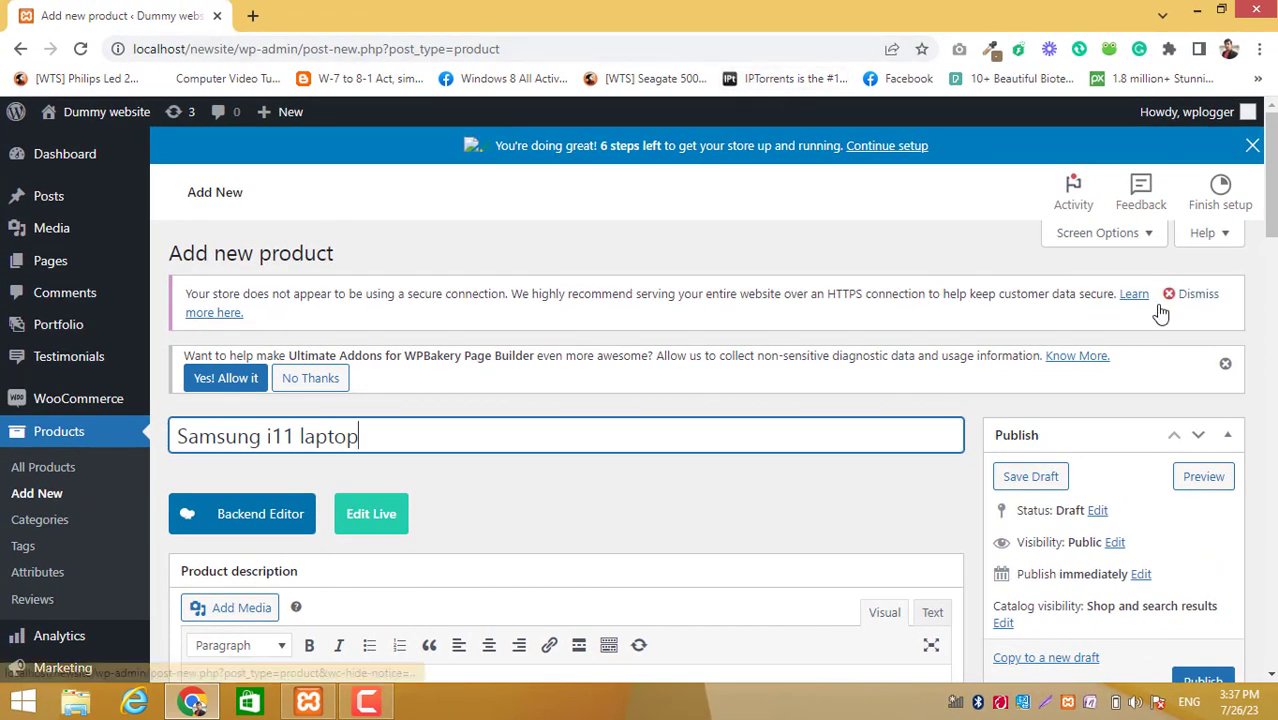
Upload the still-life-books-versus-technology picture from the resize images folder and set it as the product image.
scroll(1150, 491, "down", 3)
scroll(1150, 491, "down", 2)
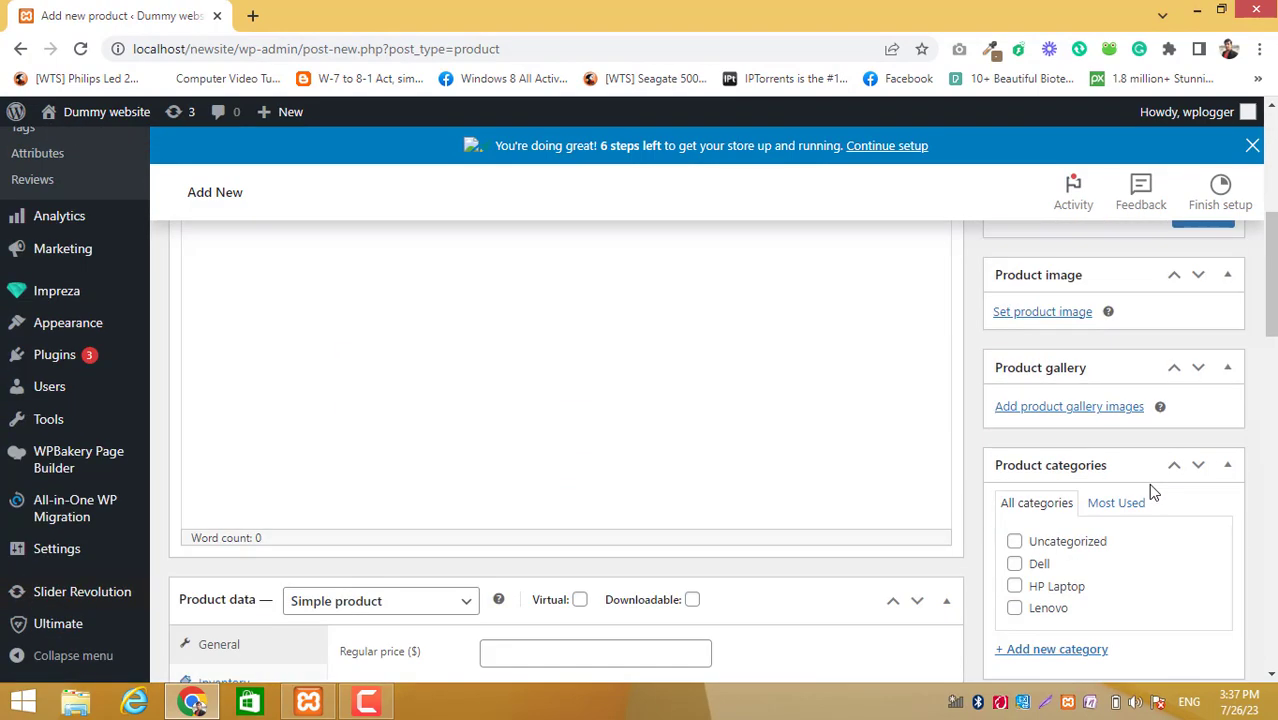
scroll(1150, 491, "up", 3)
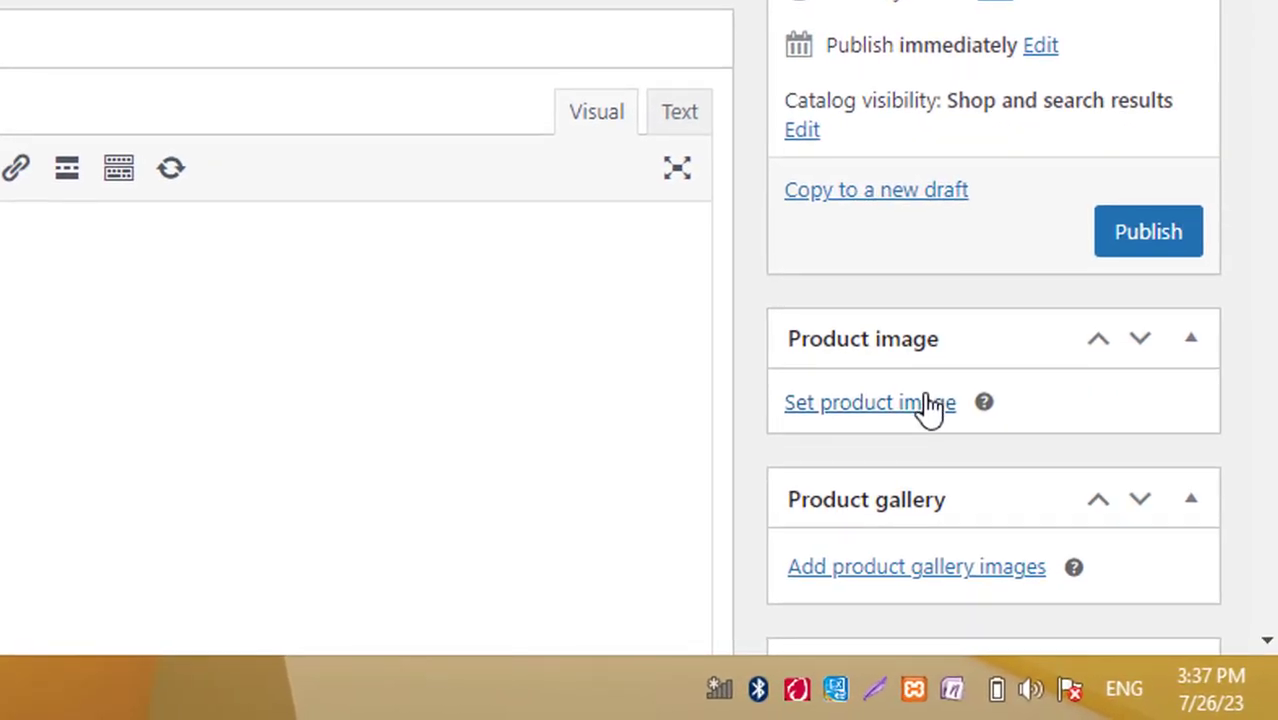
left_click(930, 405)
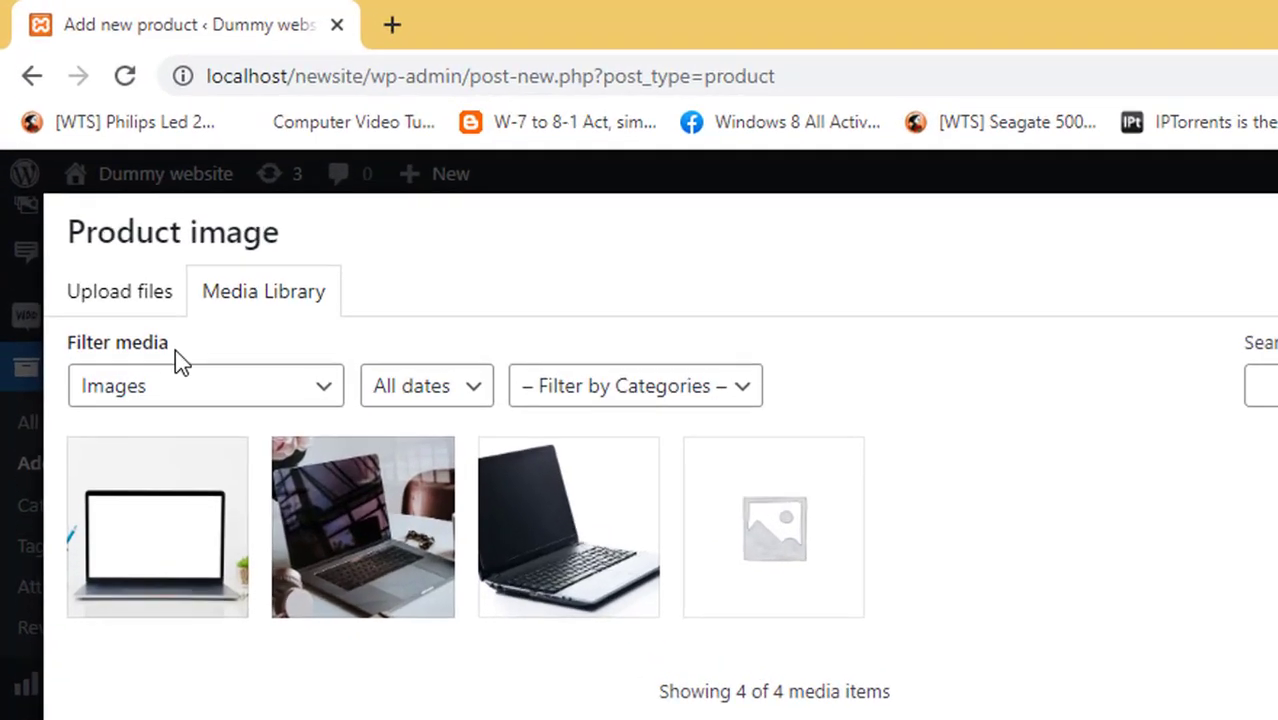
left_click(89, 194)
left_click(824, 562)
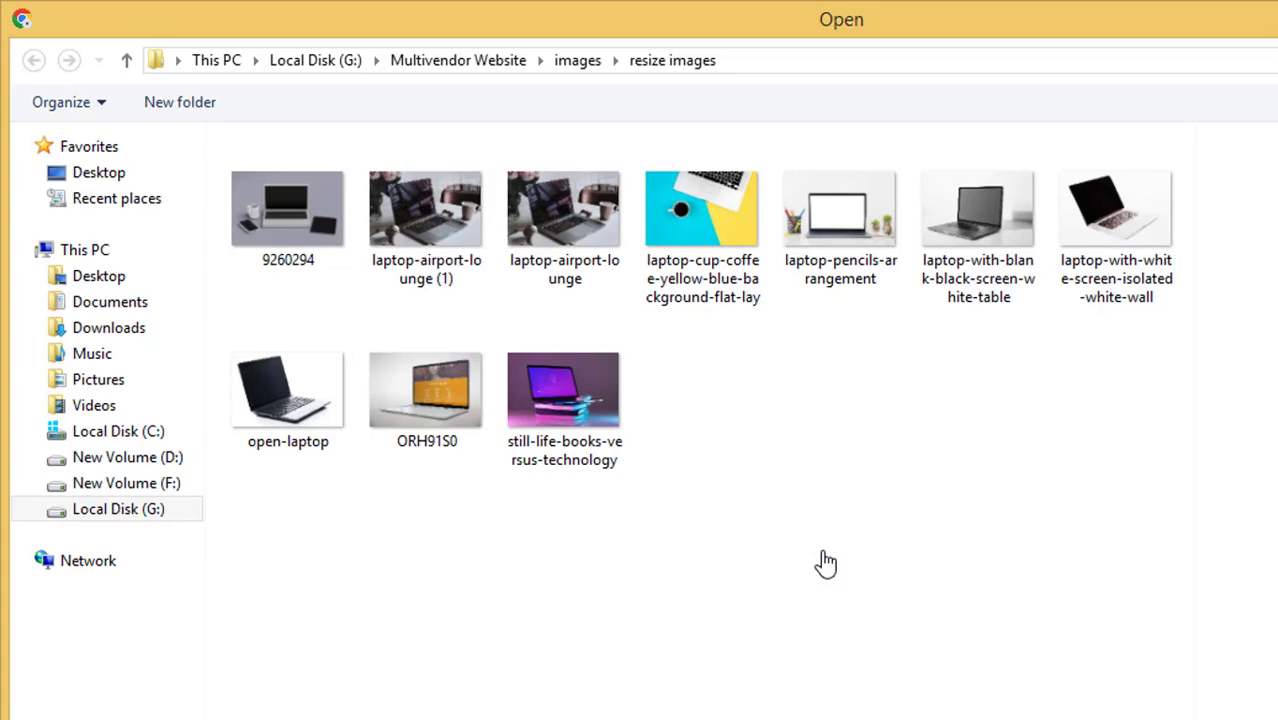
double_click(546, 390)
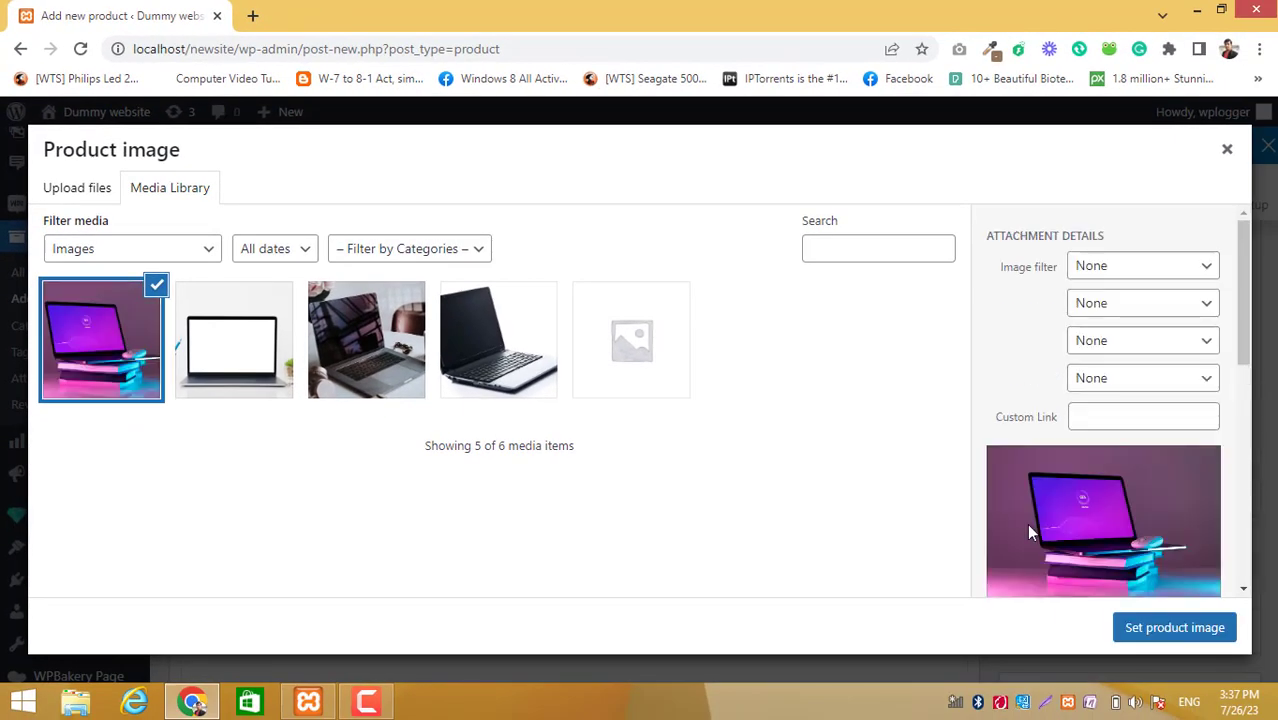
left_click(1130, 632)
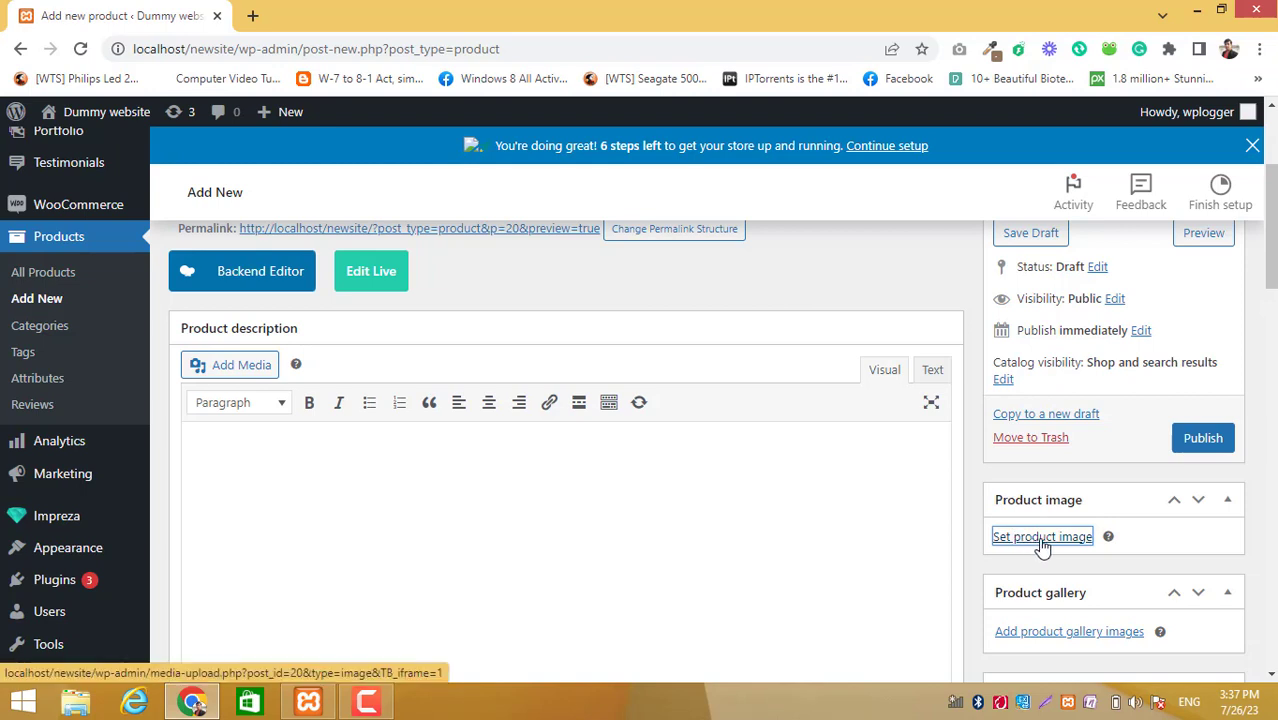
Add a new product category named "samsung" for this product, without a parent category.
scroll(1071, 559, "down", 2)
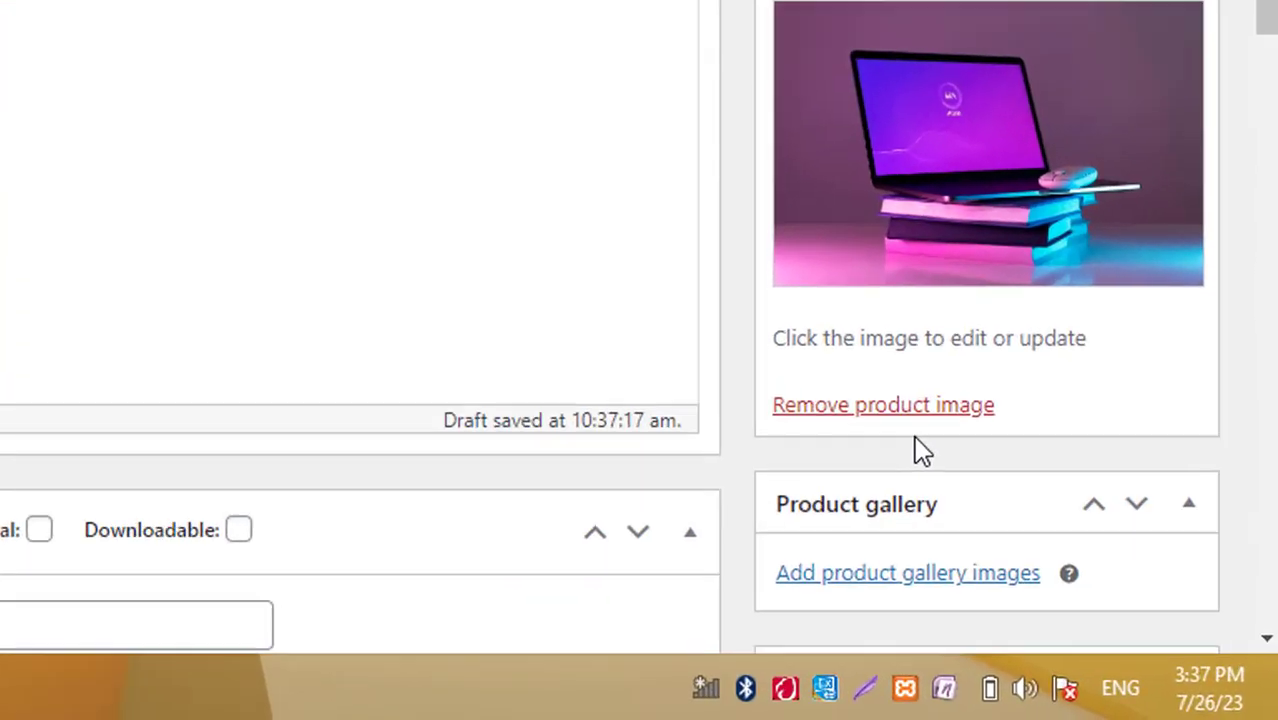
scroll(1090, 575, "down", 3)
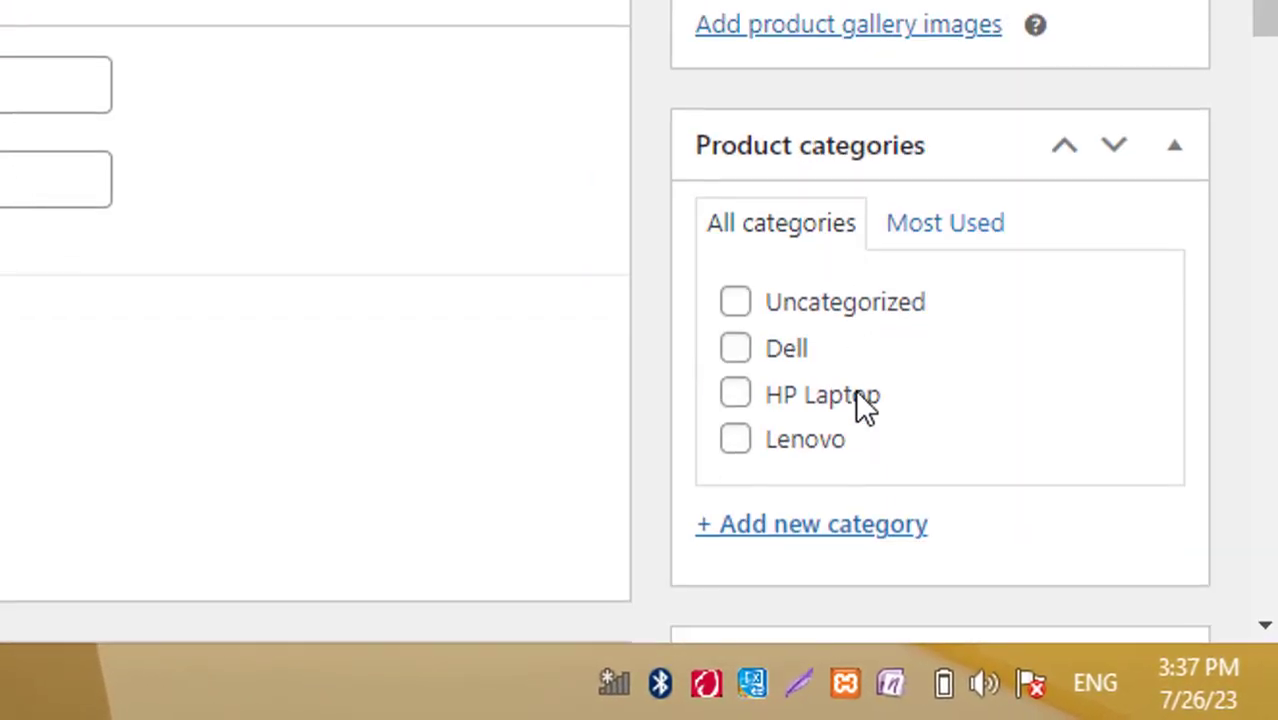
scroll(855, 389, "down", 3)
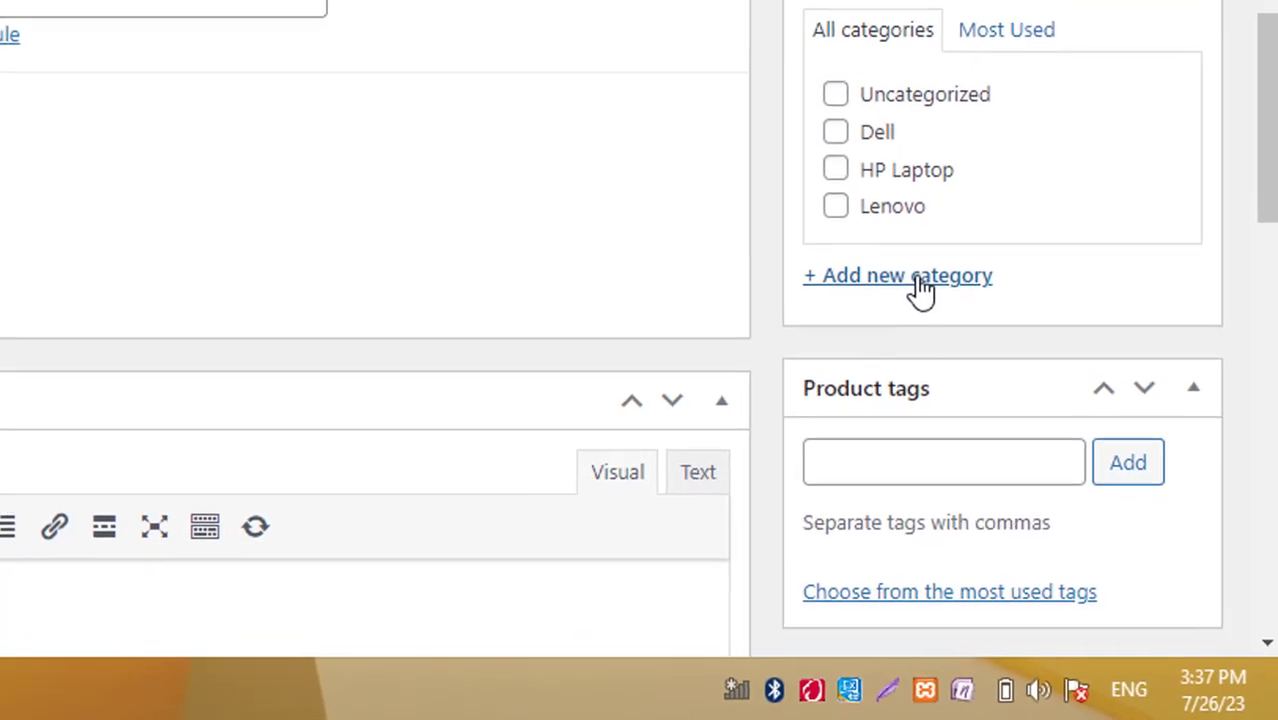
left_click(919, 287)
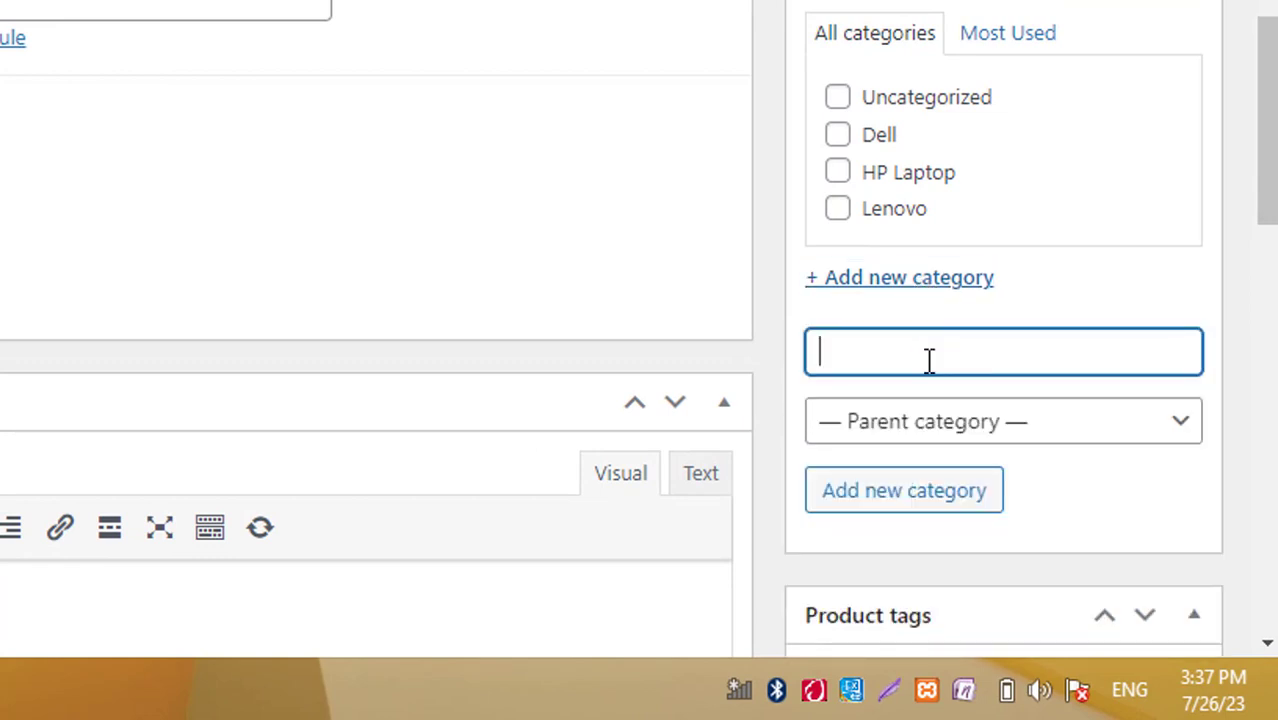
type("samsu")
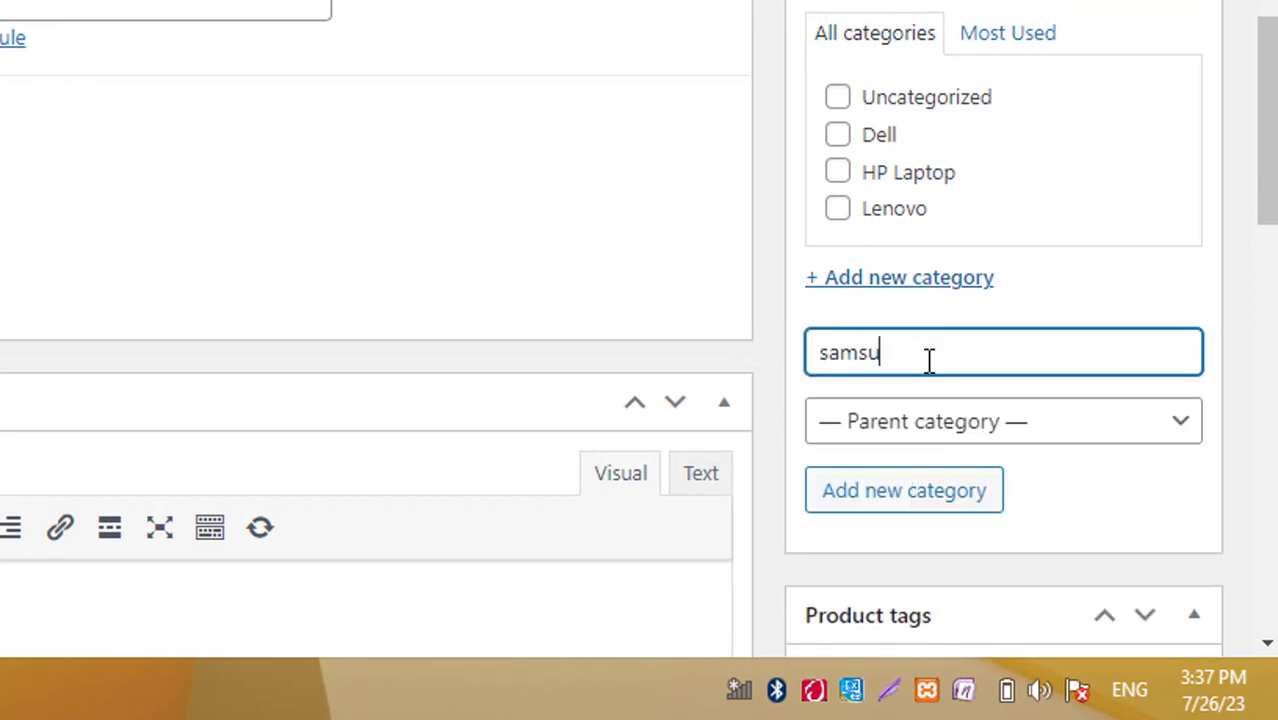
type("ng")
left_click(890, 500)
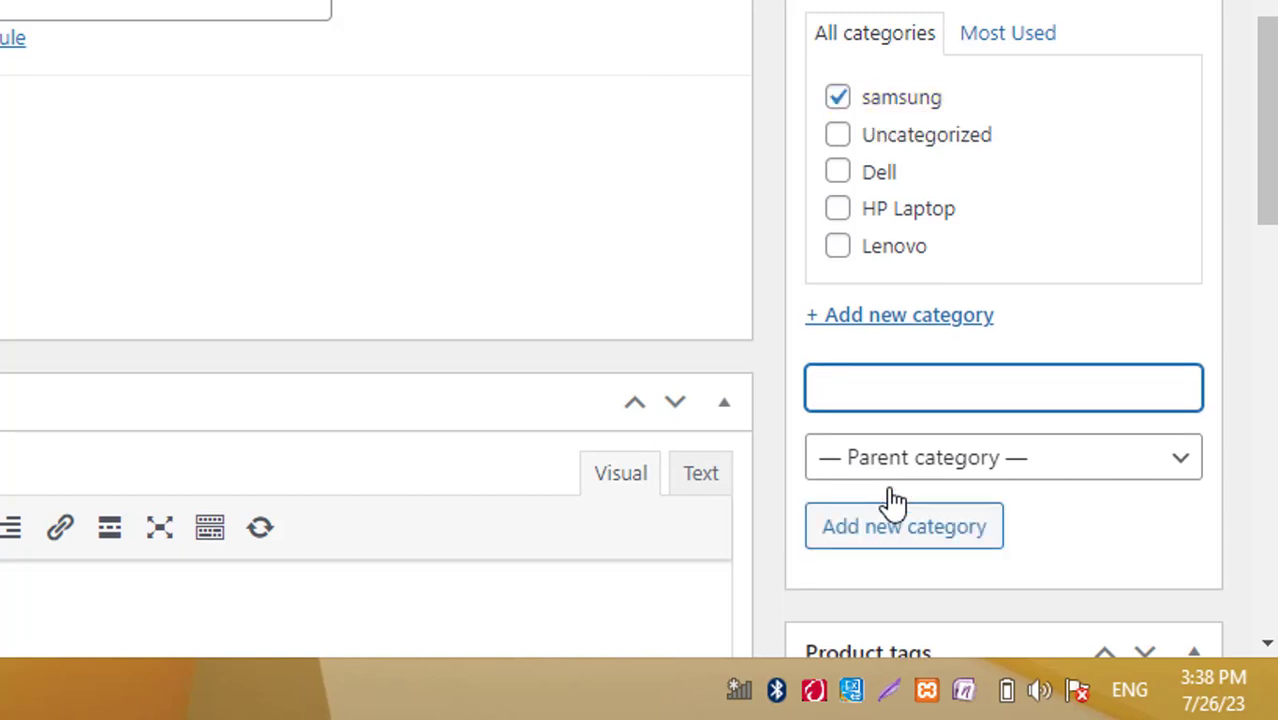
Switch the product description to the WPBakery backend editor and add a Text Block with its default placeholder text.
scroll(830, 195, "up", 10)
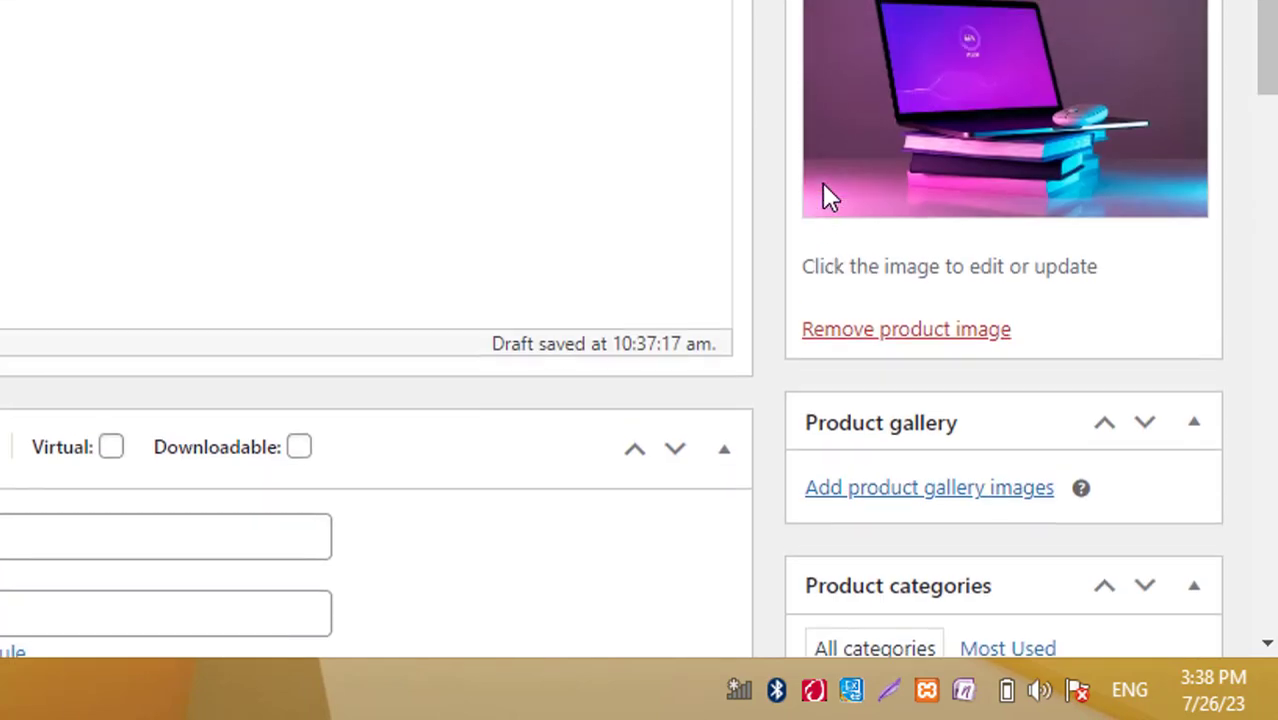
scroll(824, 194, "down", 5)
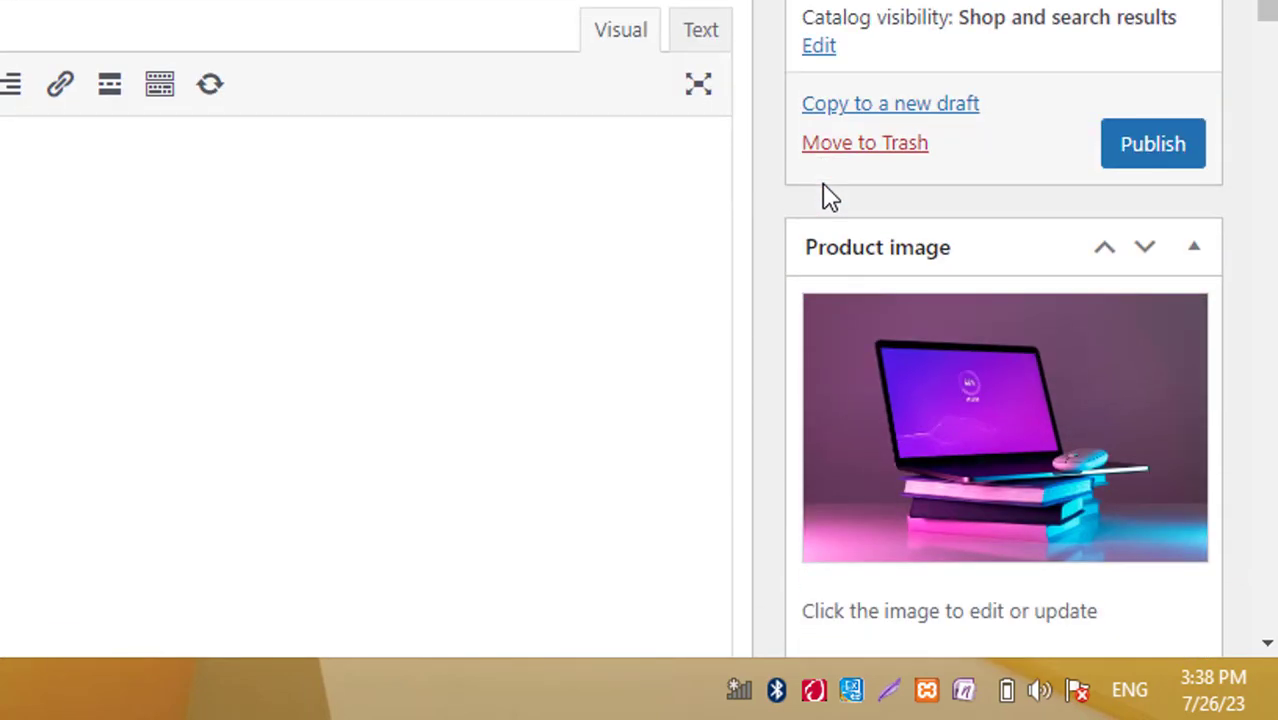
scroll(824, 196, "up", 1)
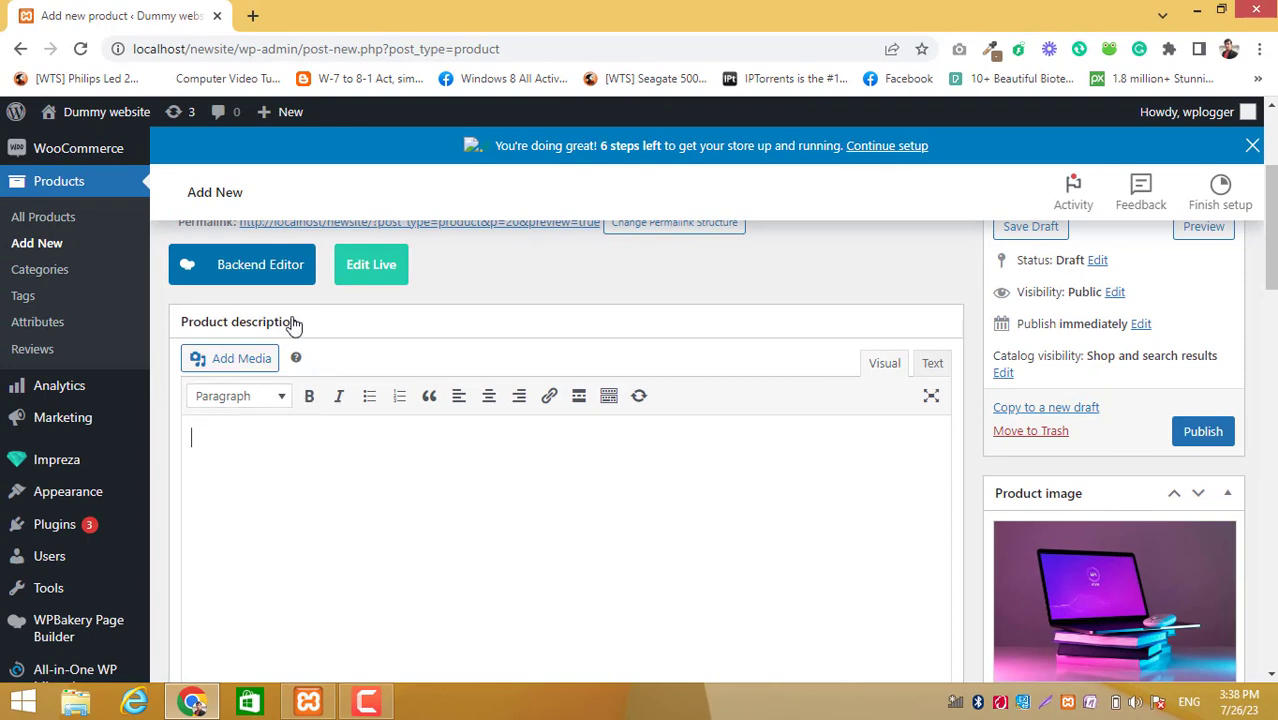
left_click(272, 266)
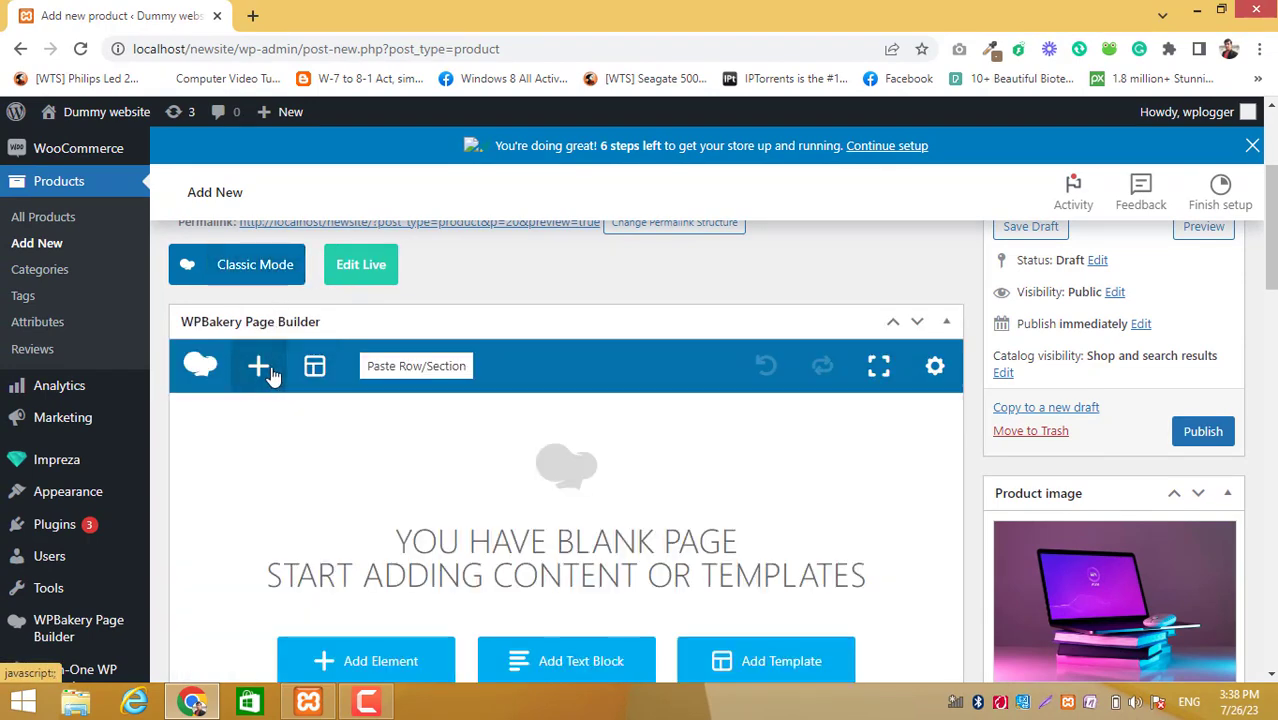
left_click(262, 369)
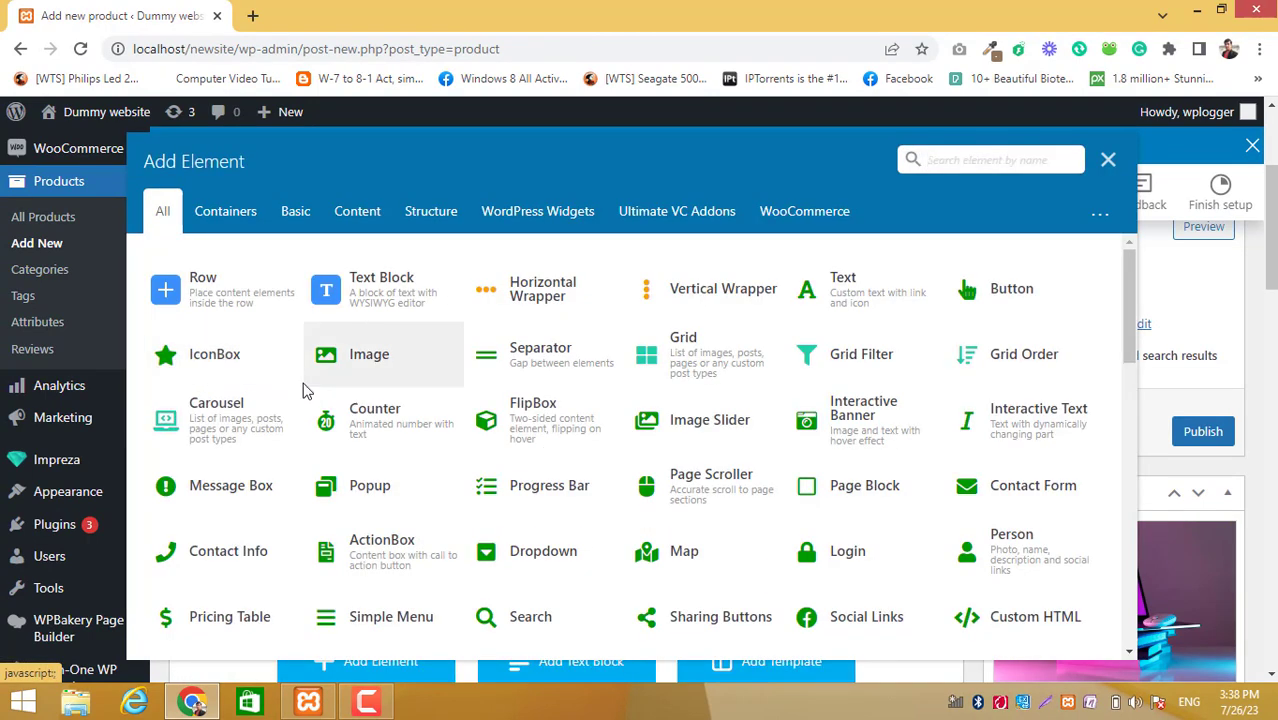
left_click(357, 288)
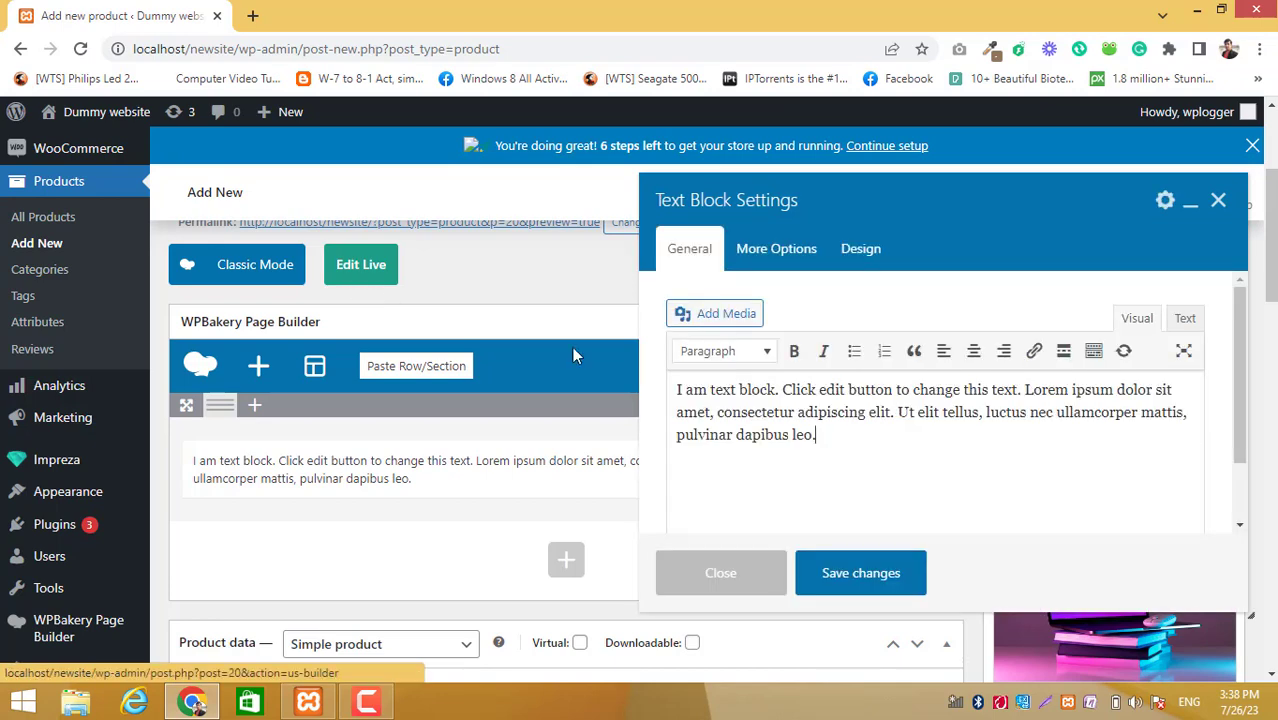
left_click(856, 566)
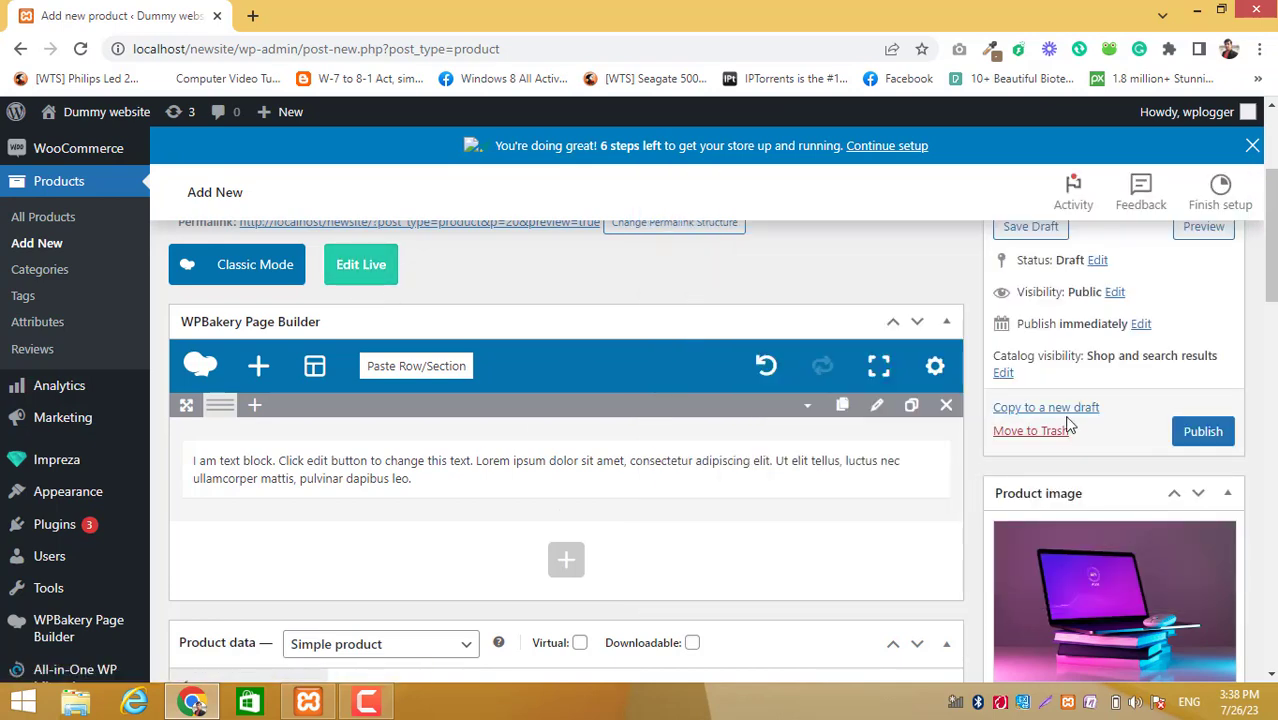
Publish the product and open the site's front end in a new browser tab.
left_click(1184, 431)
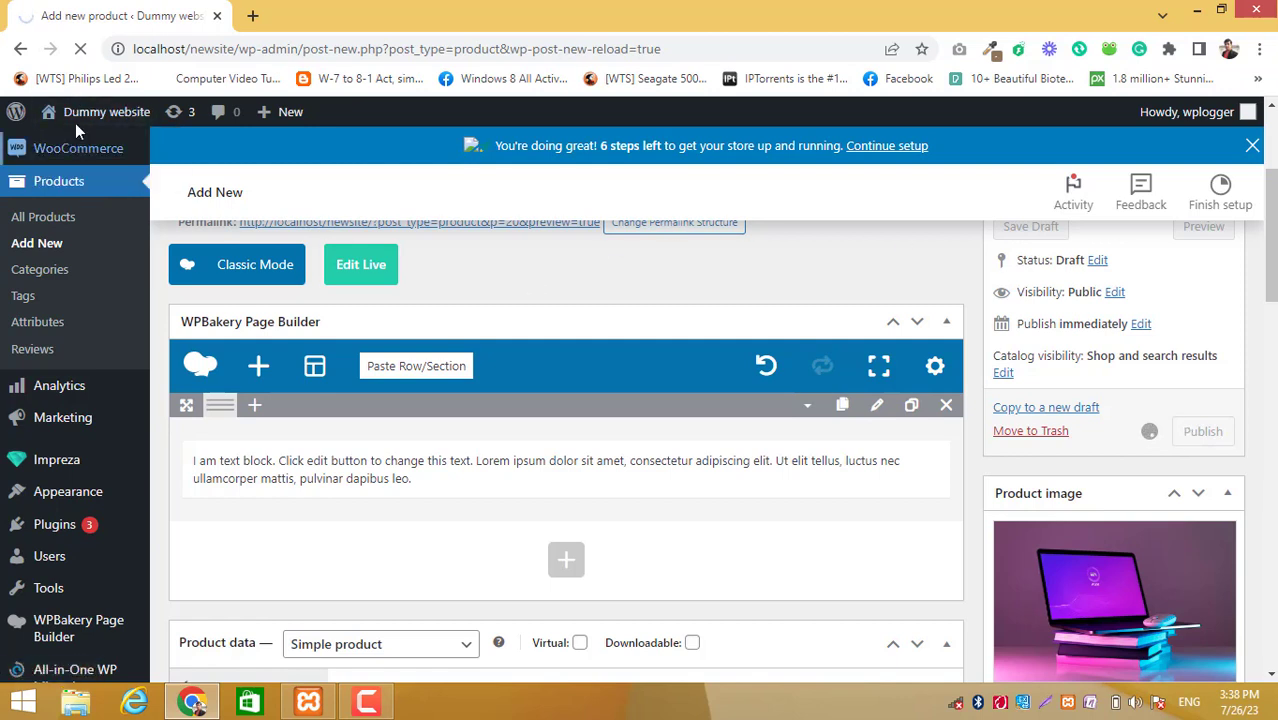
mouse_move(75, 121)
middle_click(80, 151)
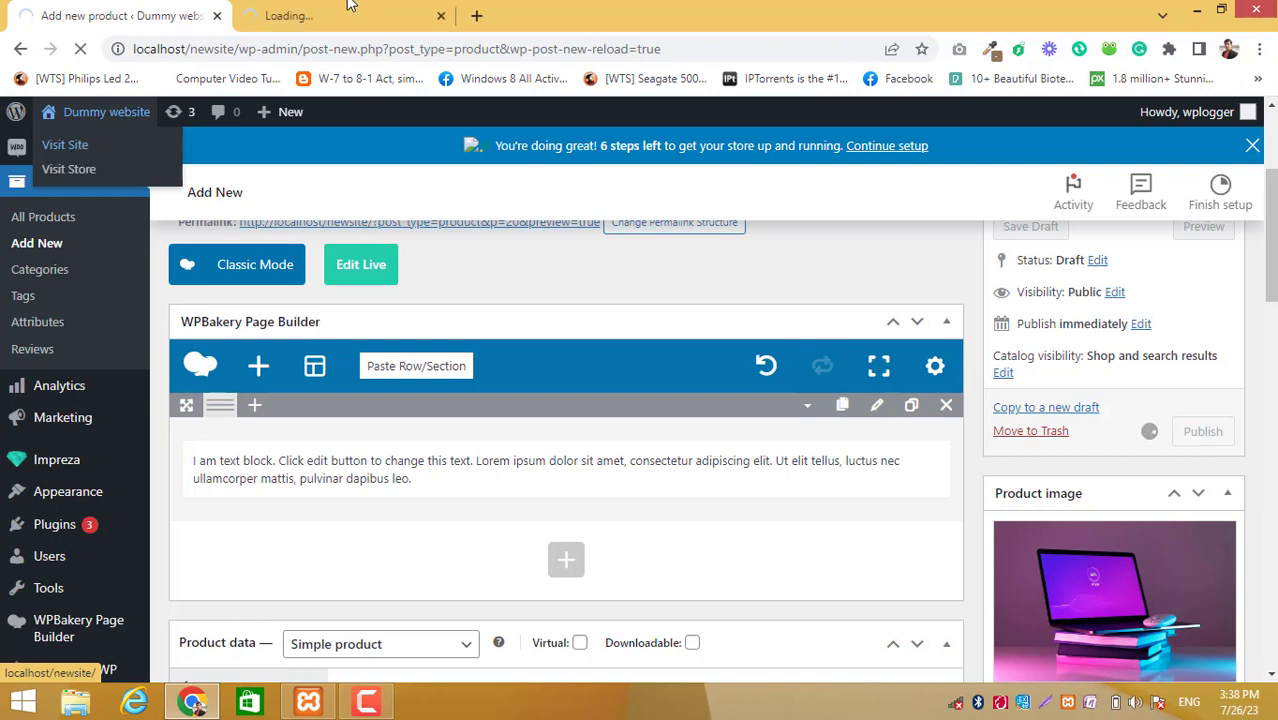
Create a new WordPress page titled "Home" and publish it.
left_click(352, 12)
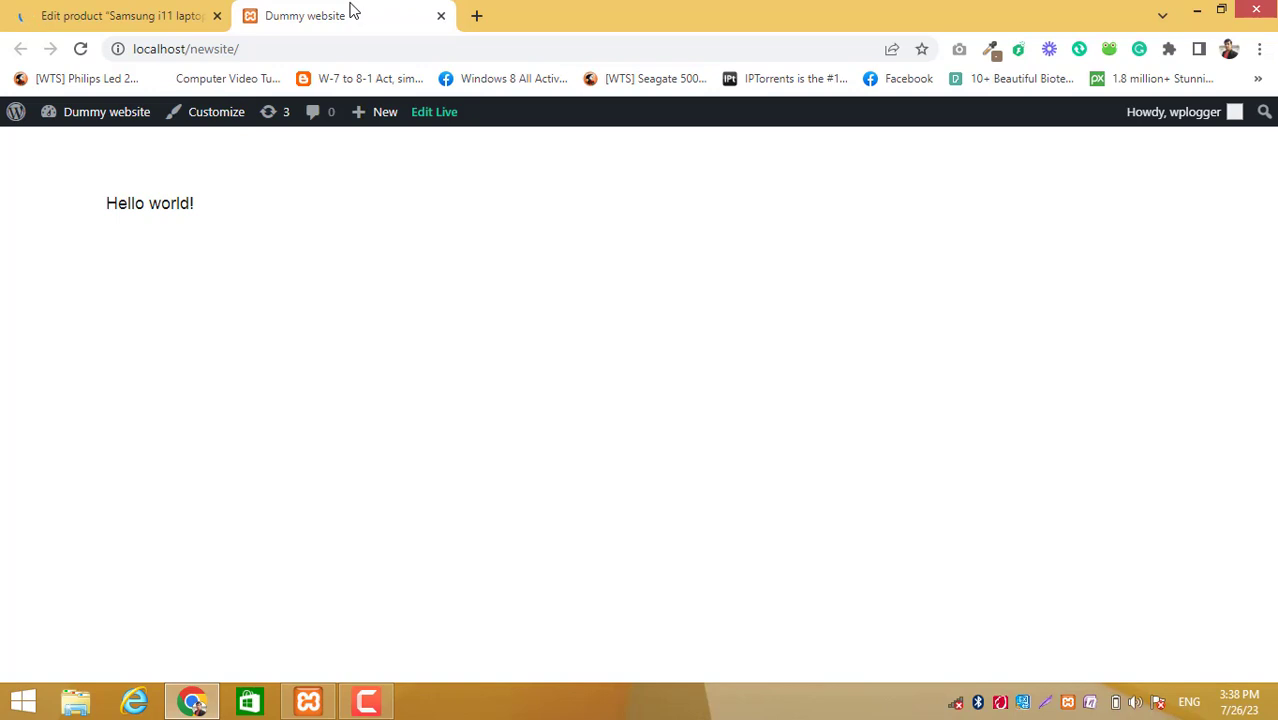
left_click(120, 12)
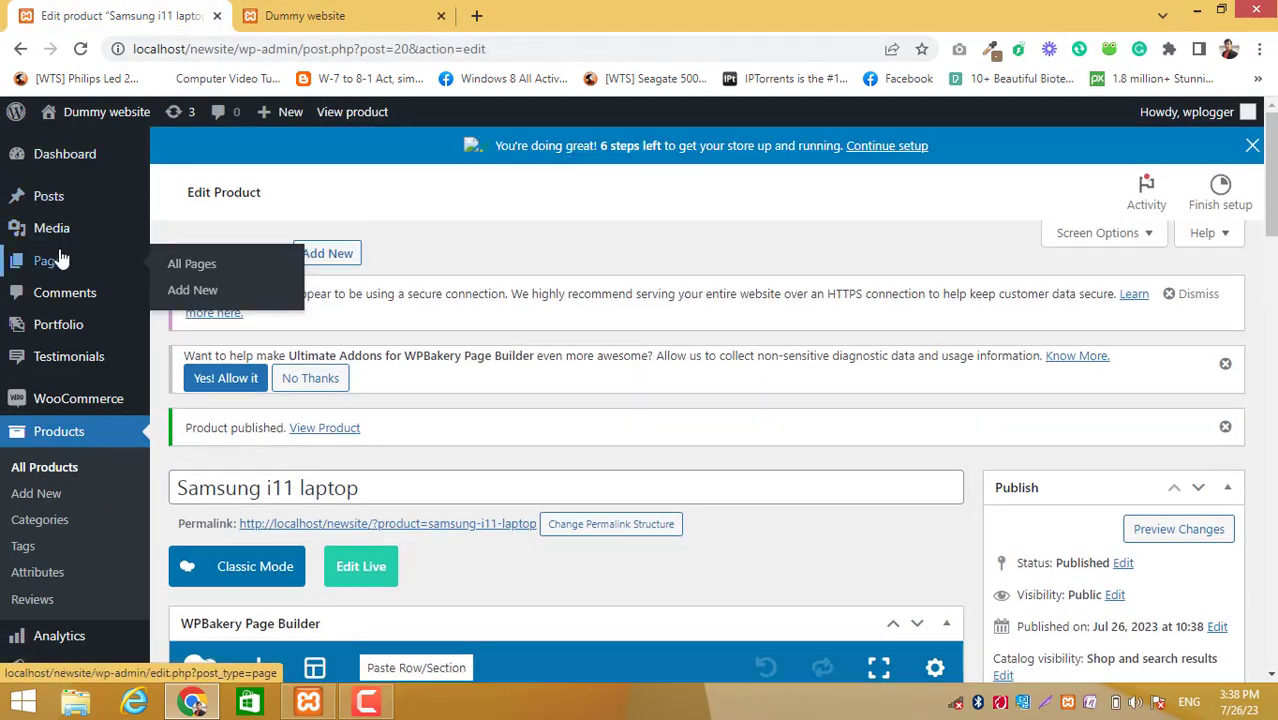
left_click(186, 265)
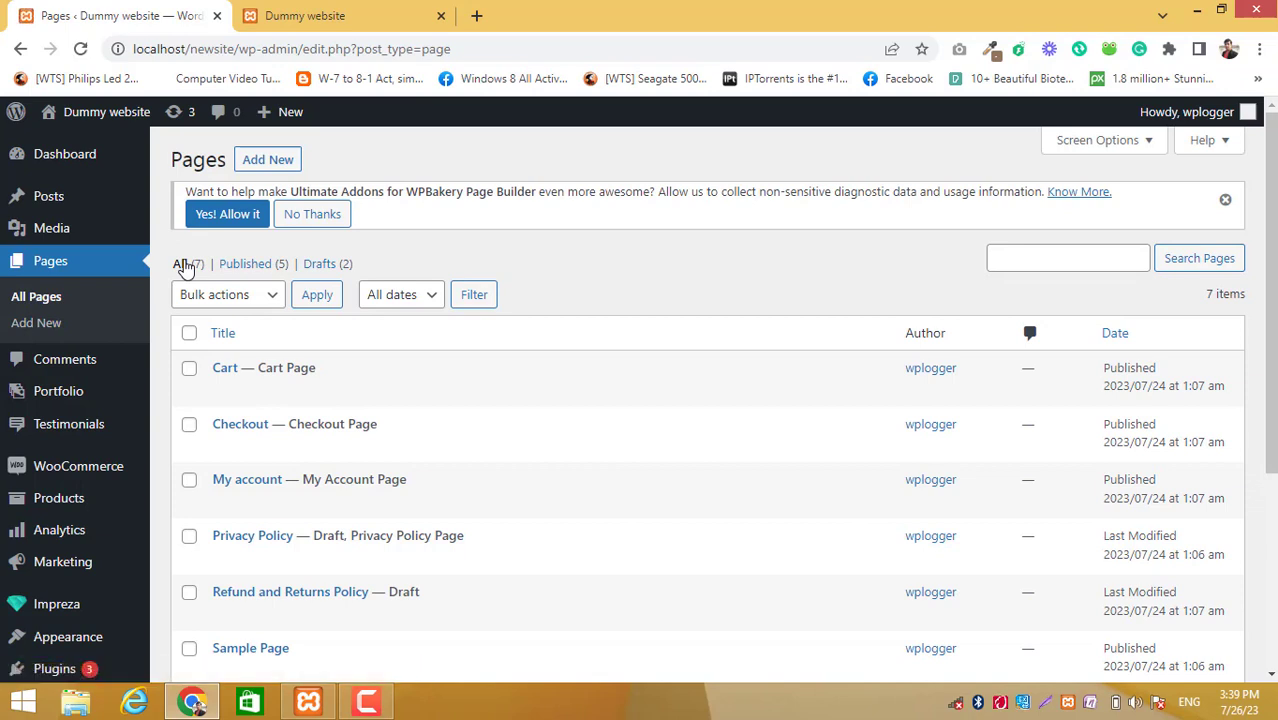
left_click(287, 160)
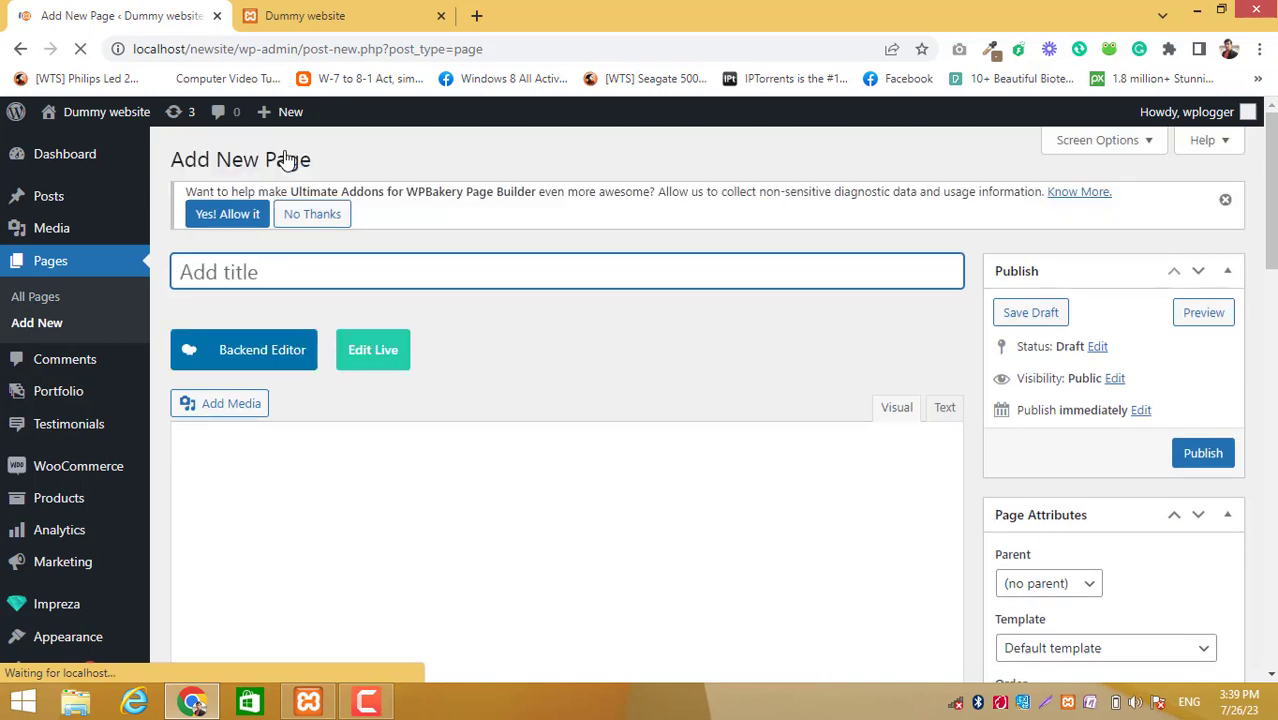
type("Home")
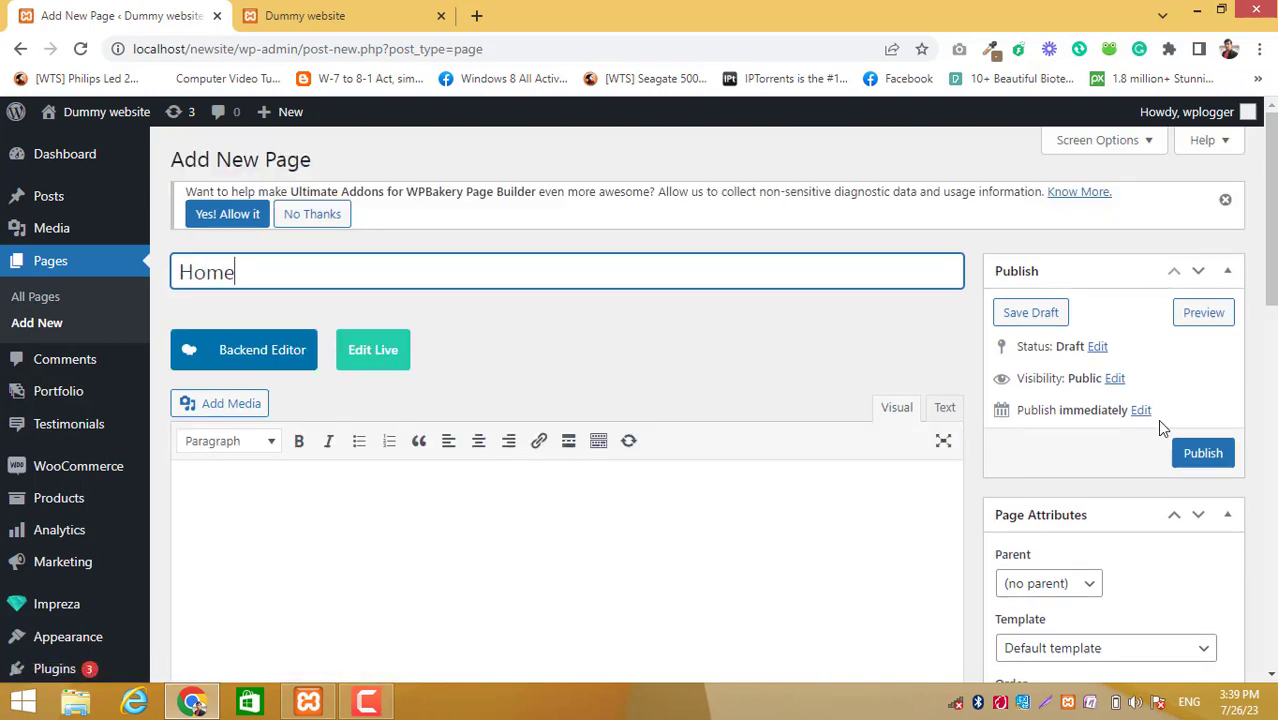
left_click(1207, 453)
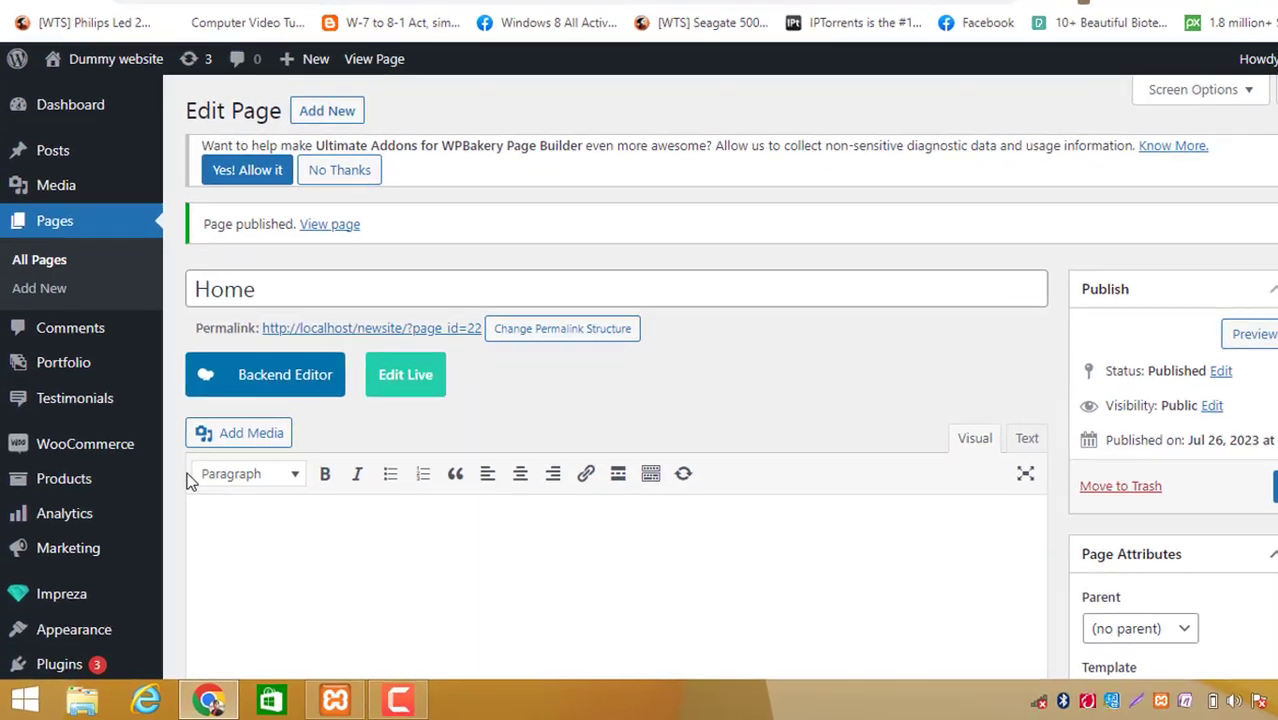
Create the site's first navigation menu with the name "Menu 1" and its default page items.
scroll(135, 535, "down", 1)
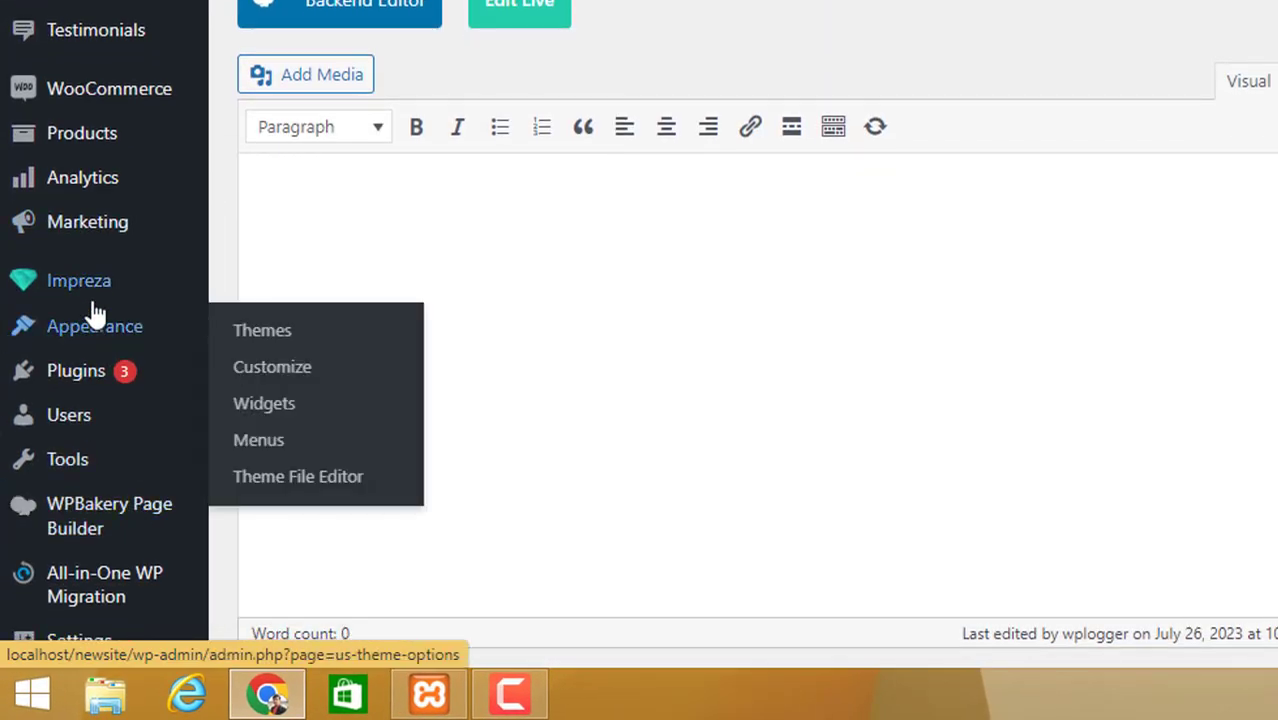
mouse_move(113, 340)
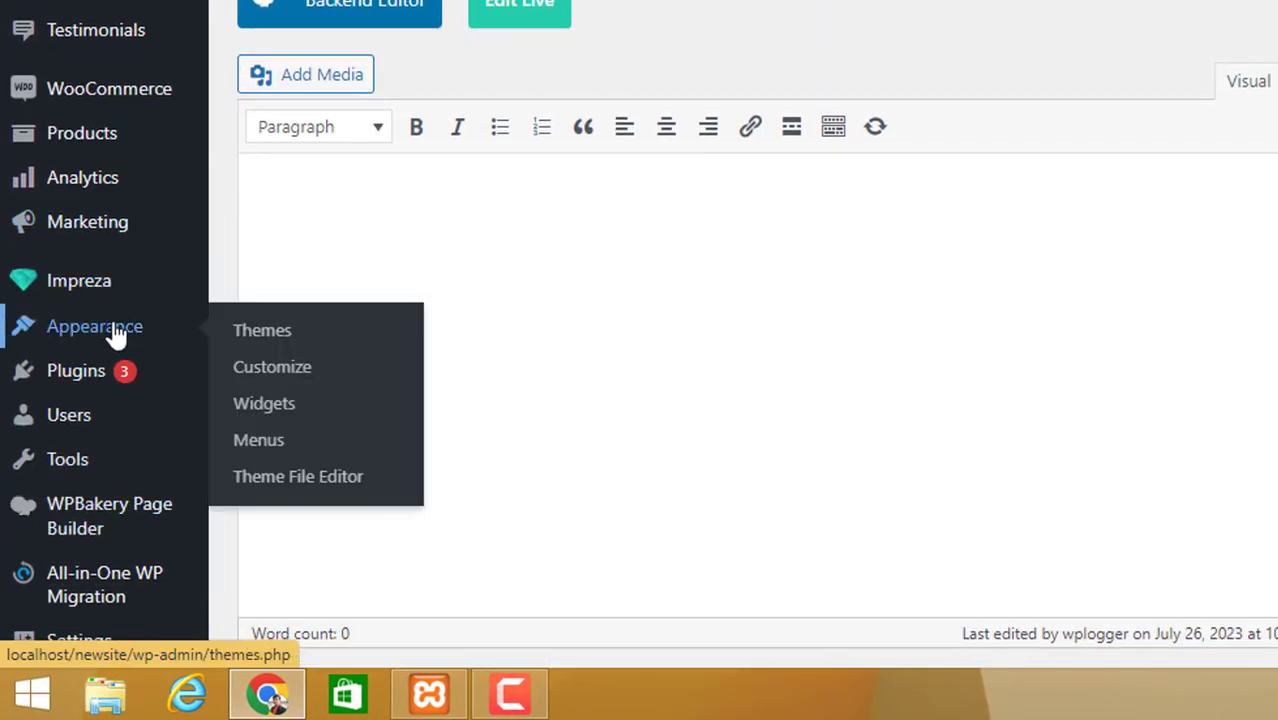
left_click(279, 456)
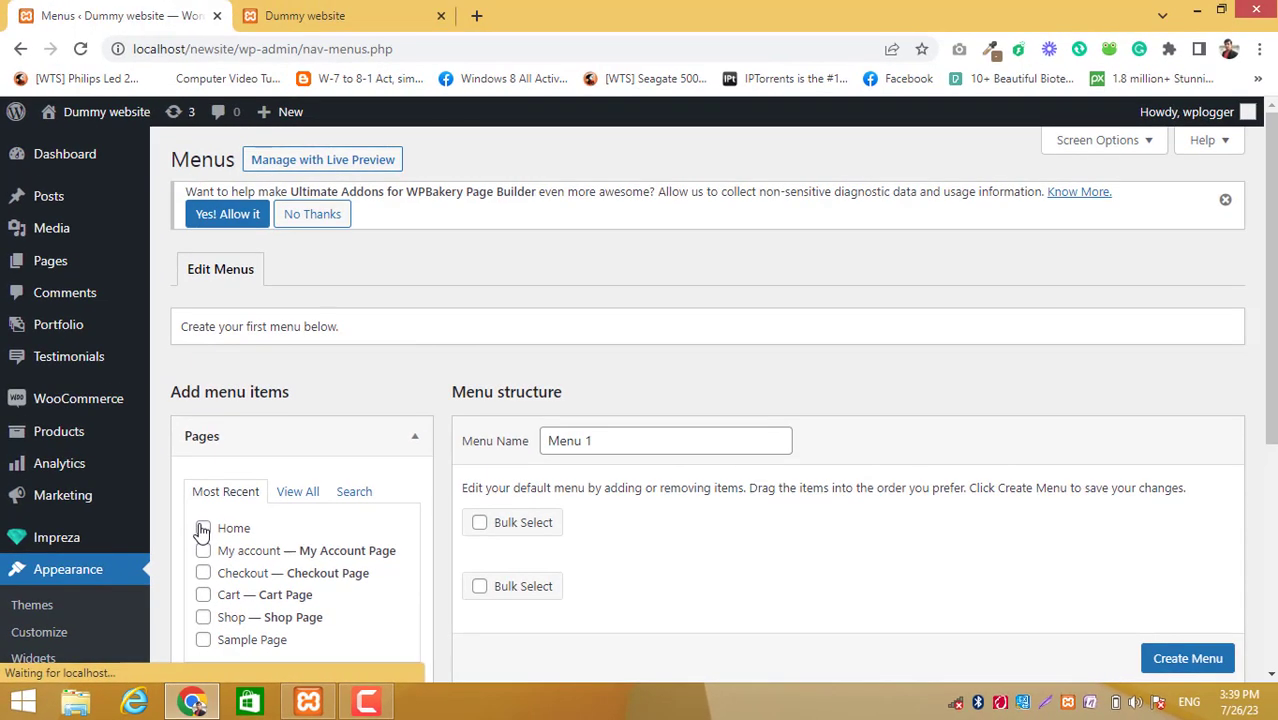
left_click(203, 529)
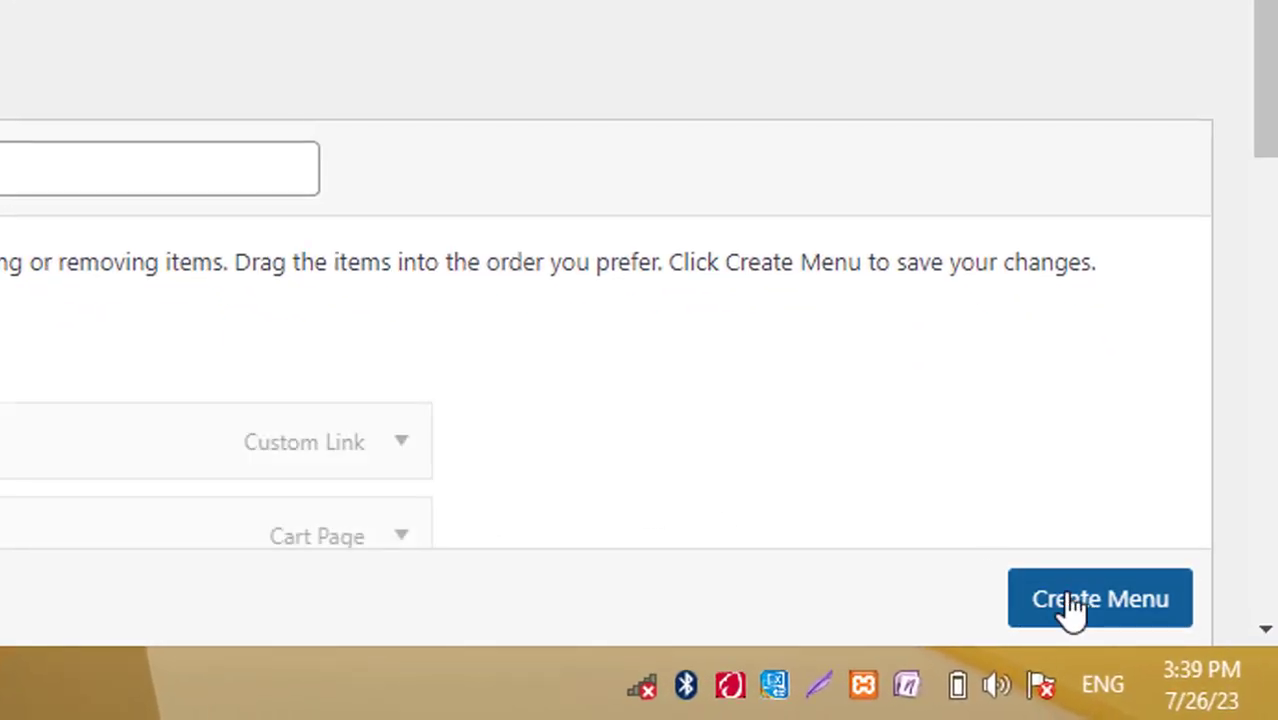
scroll(1070, 605, "down", 1)
left_click(1040, 598)
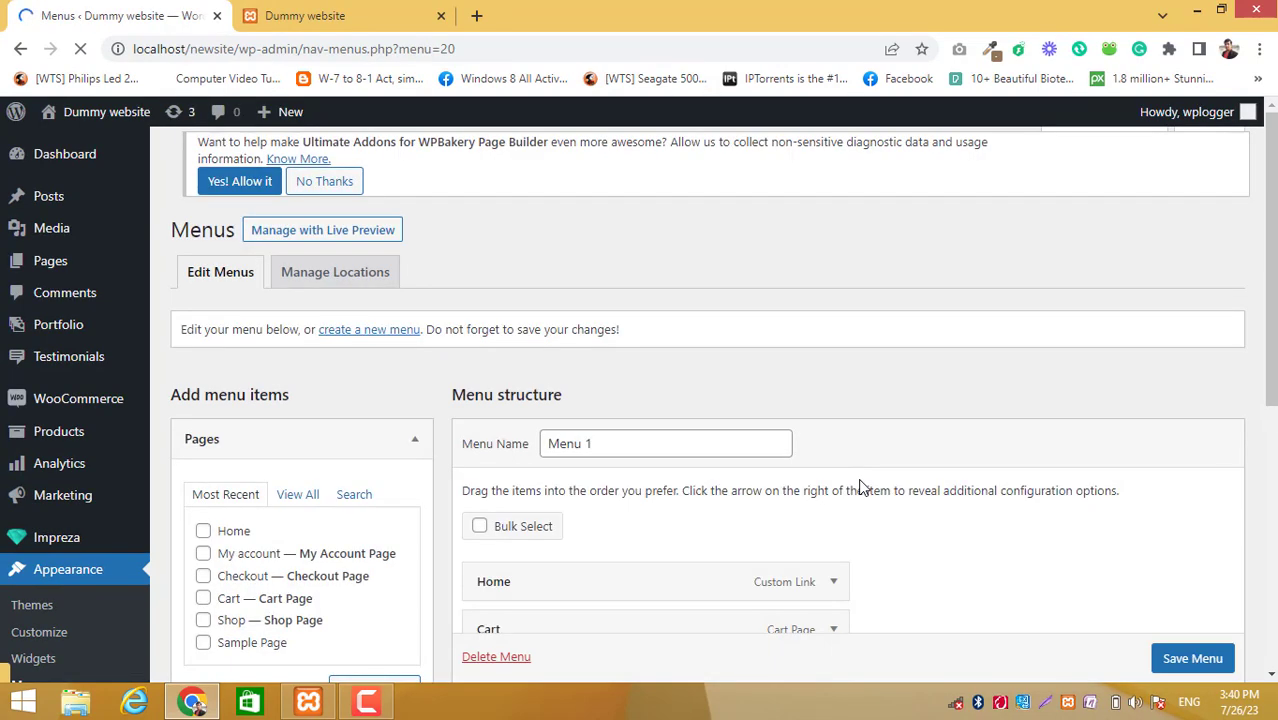
Remove the Home custom link, Cart and Checkout items from the Menu 1 structure.
scroll(918, 481, "down", 3)
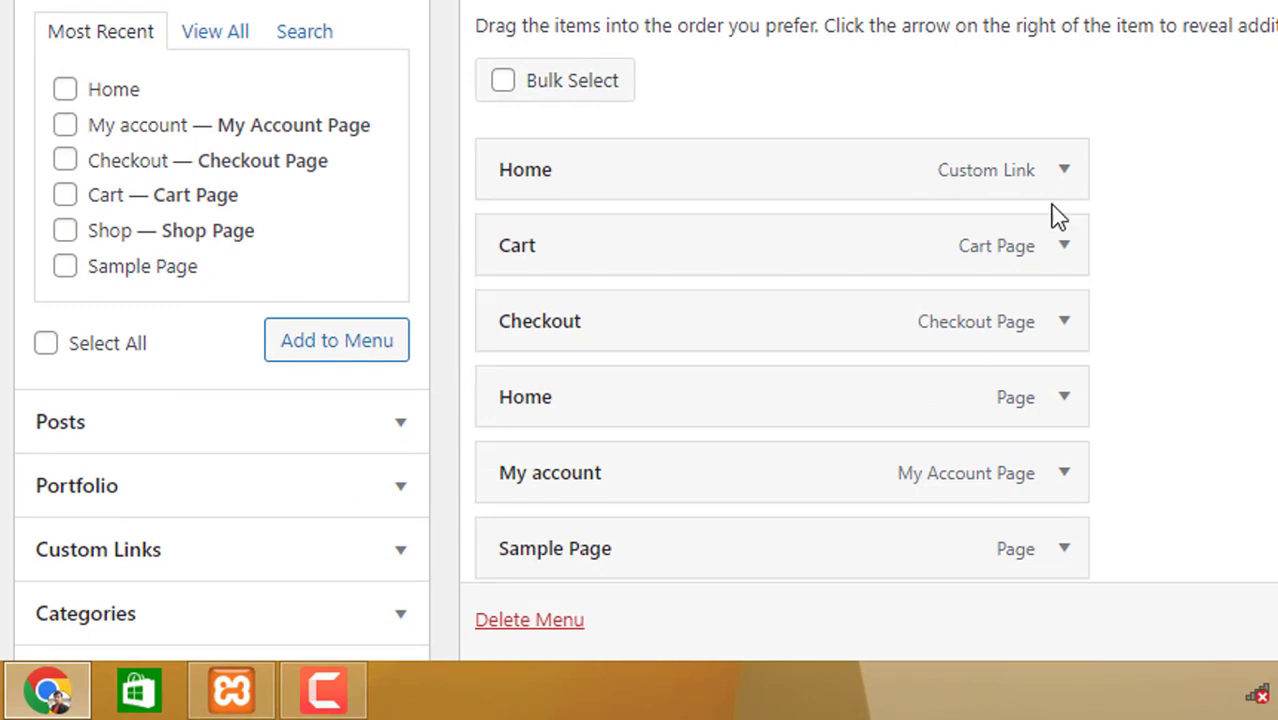
left_click(1062, 172)
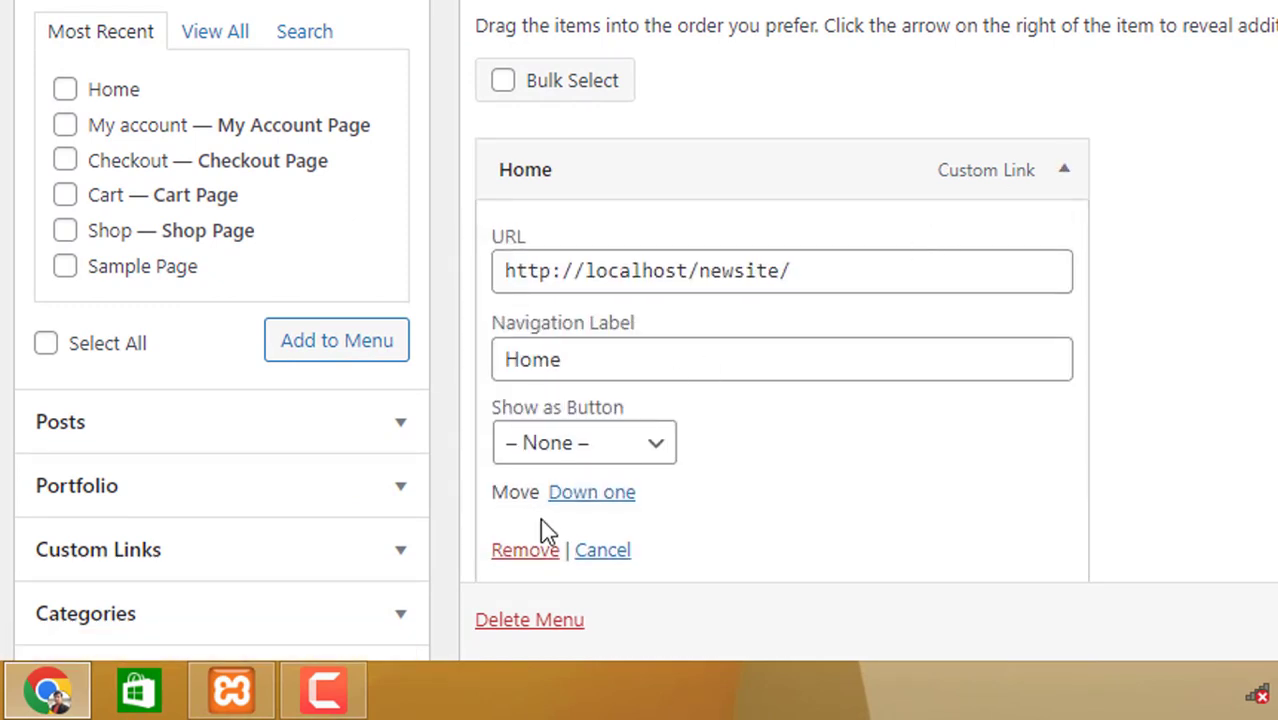
left_click(541, 551)
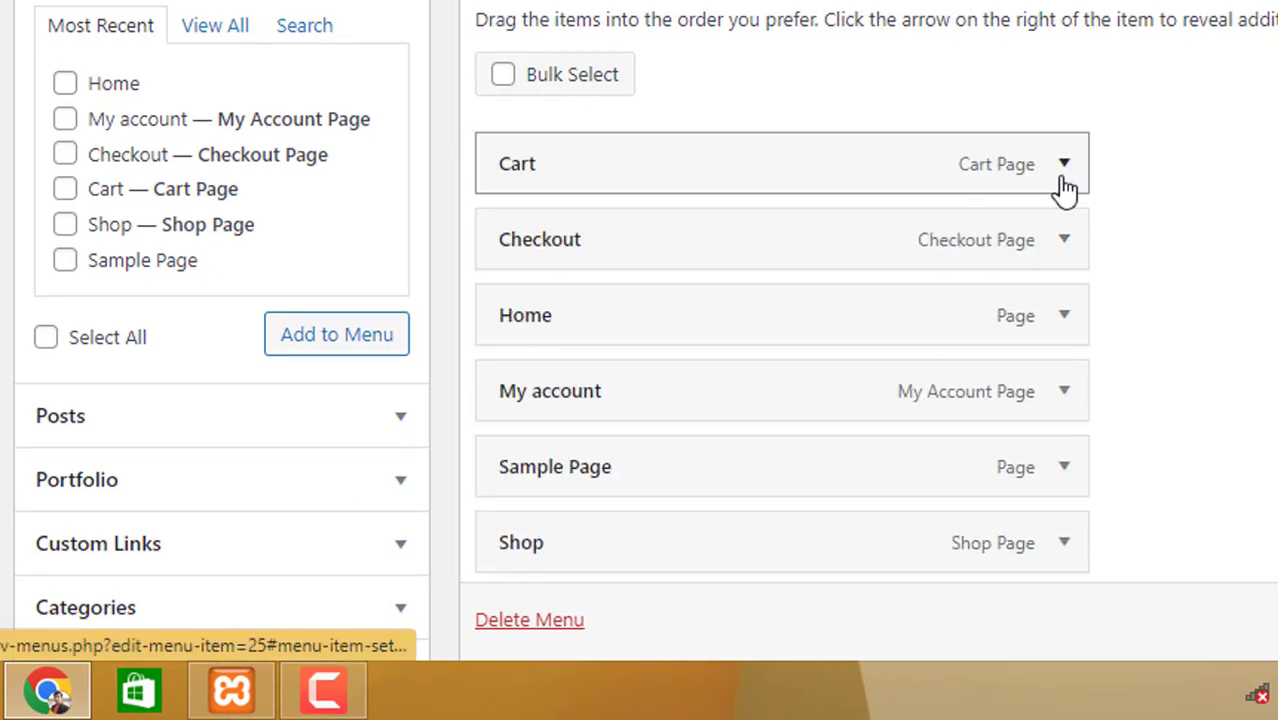
left_click(1063, 166)
left_click(533, 530)
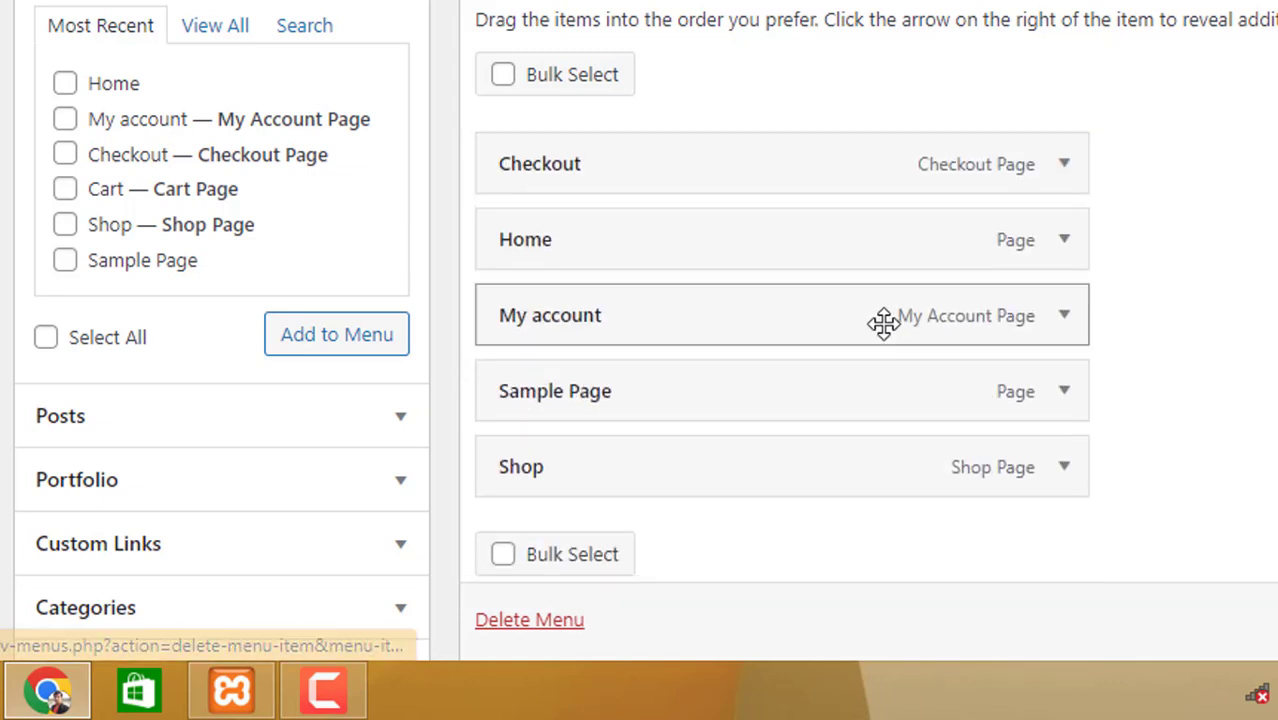
left_click(1066, 163)
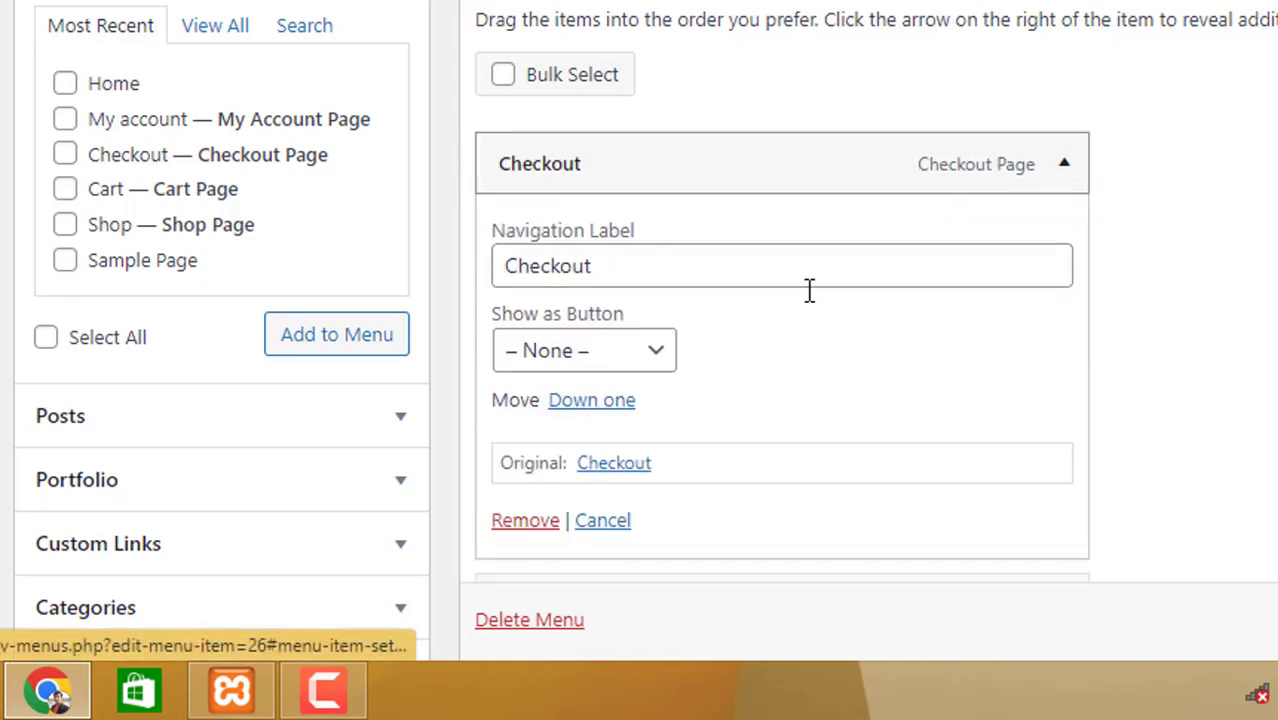
left_click(537, 522)
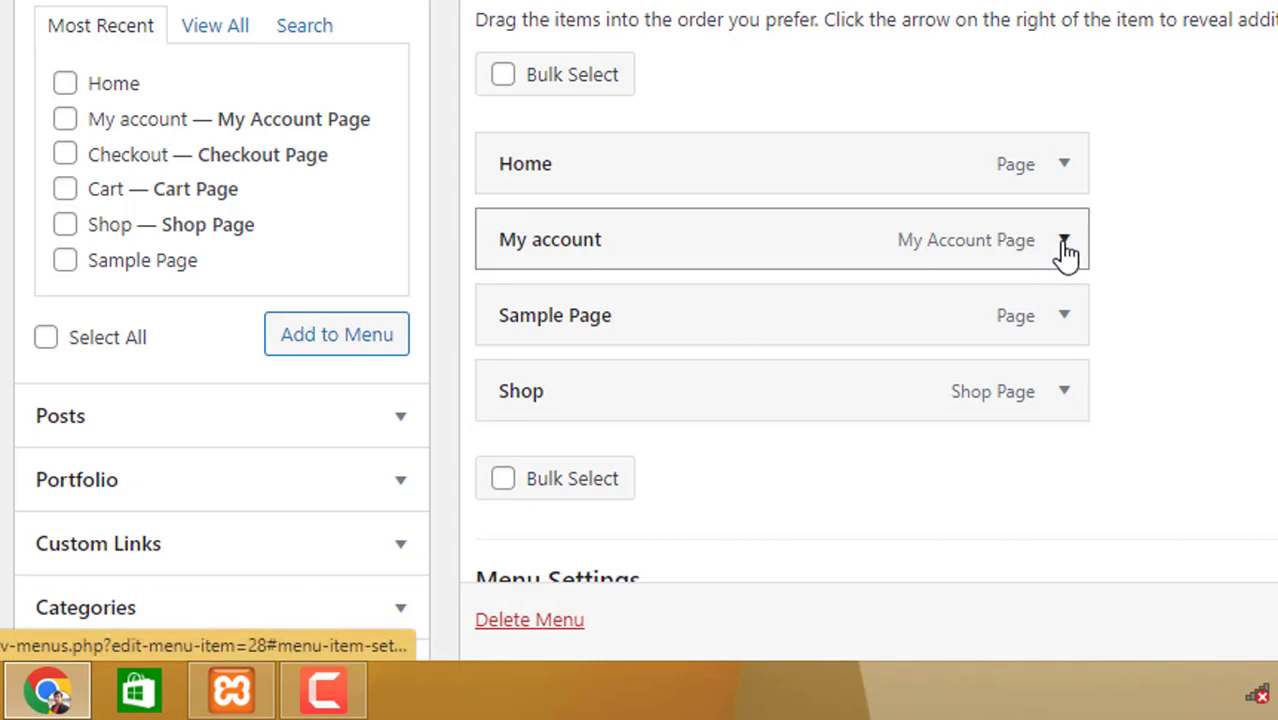
Remove the My account, Sample Page and Shop items from Menu 1 and save the menu.
left_click(1064, 245)
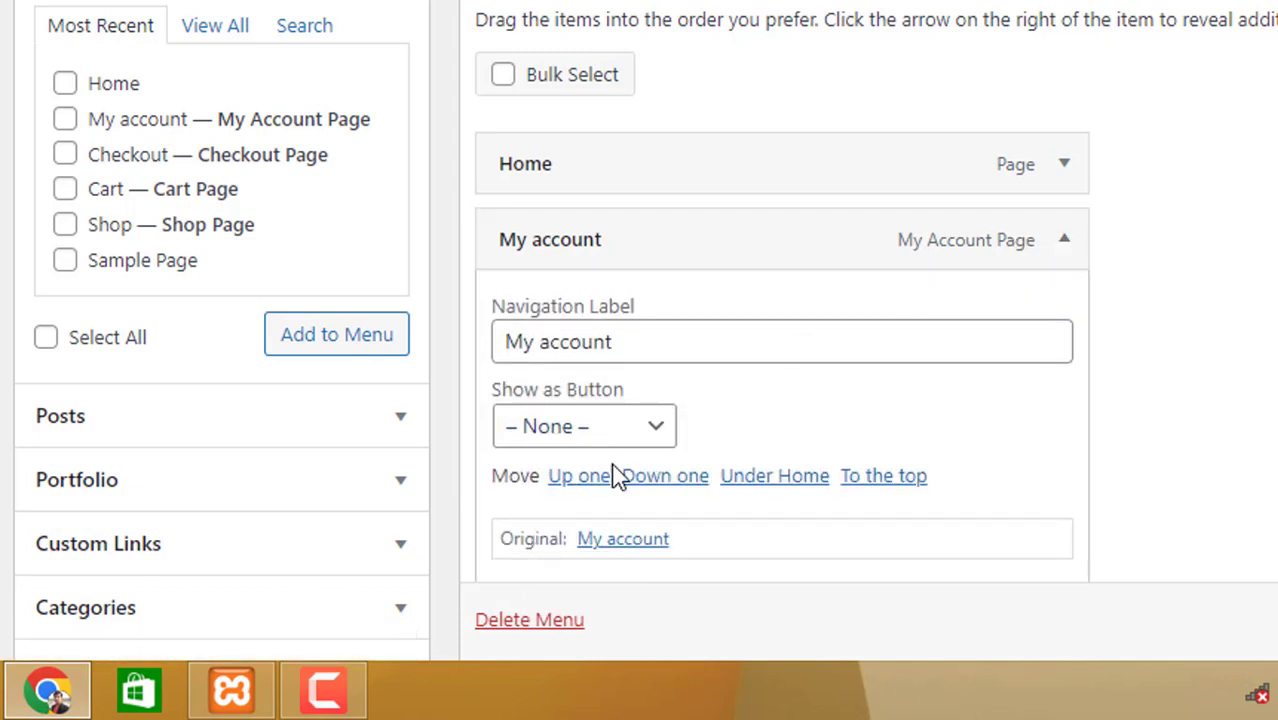
scroll(616, 476, "down", 3)
left_click(522, 332)
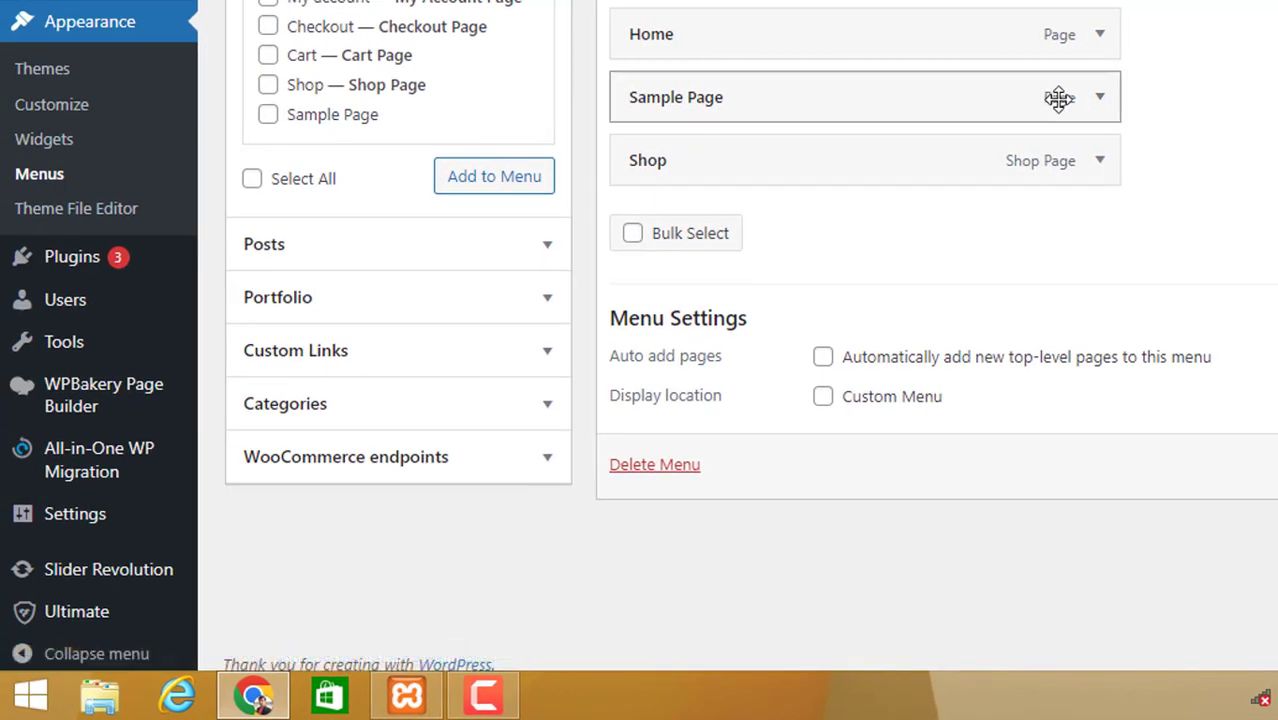
left_click(1103, 106)
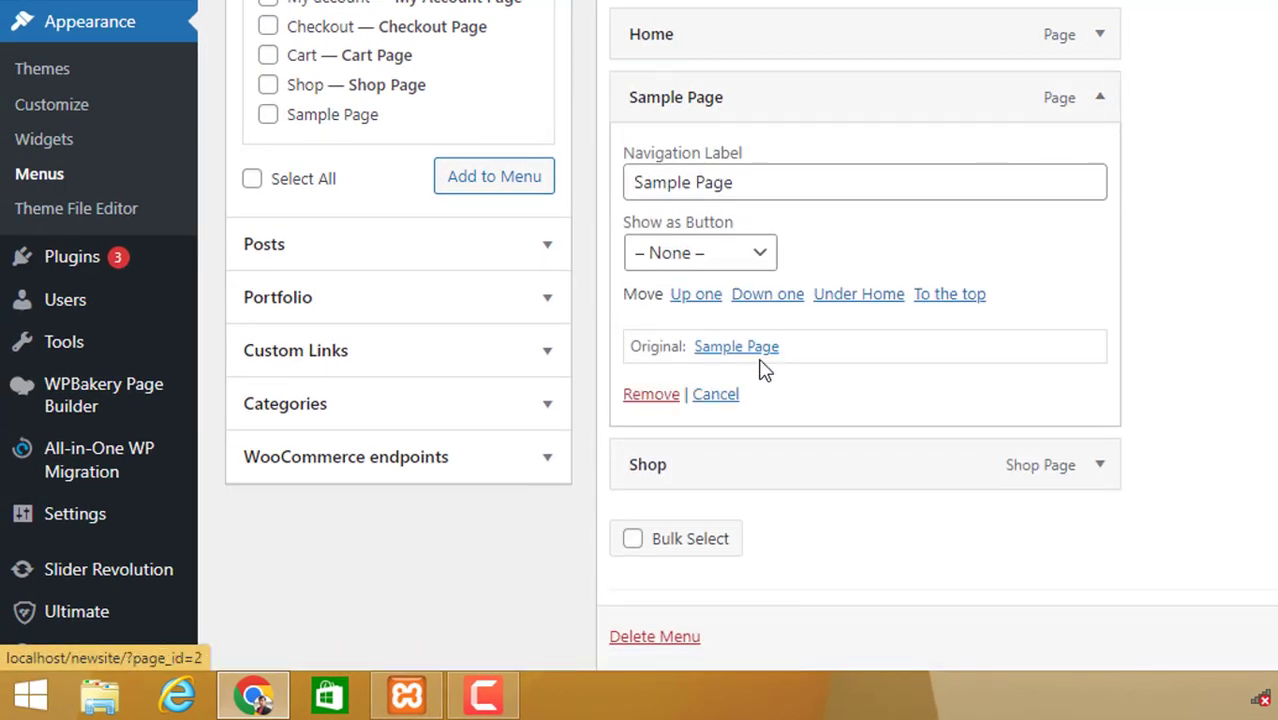
left_click(668, 396)
left_click(1103, 100)
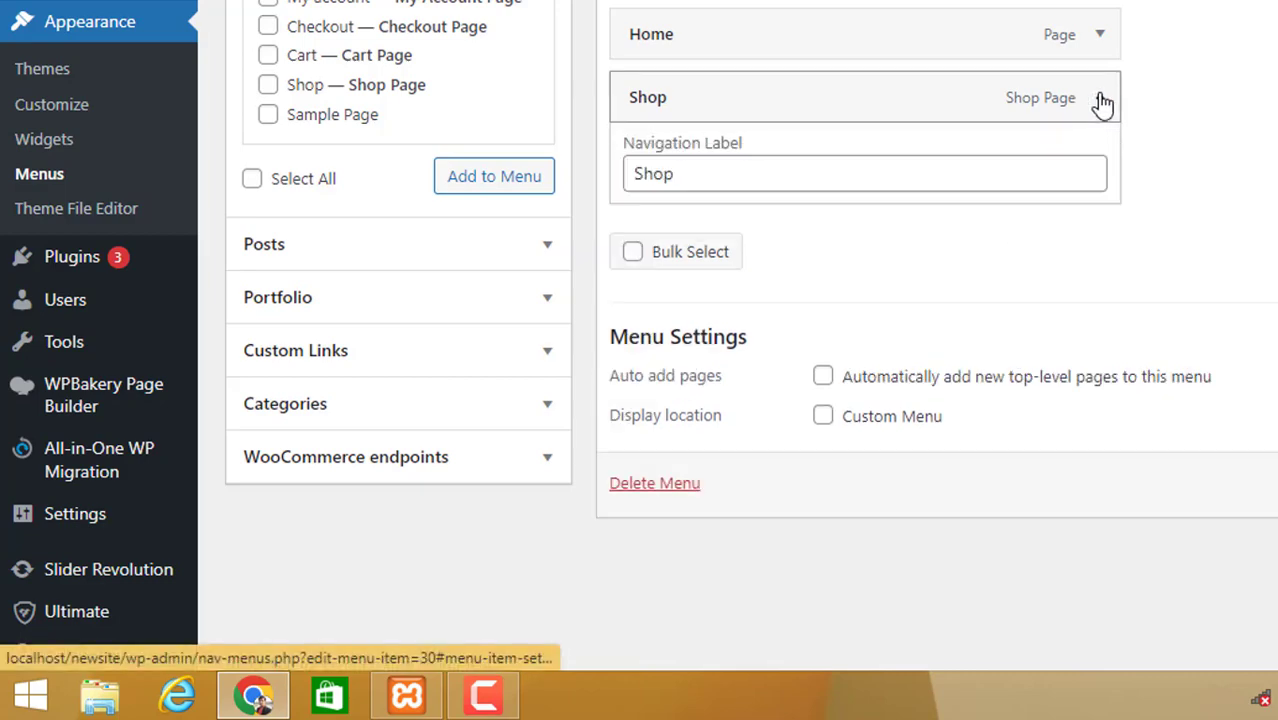
left_click(648, 397)
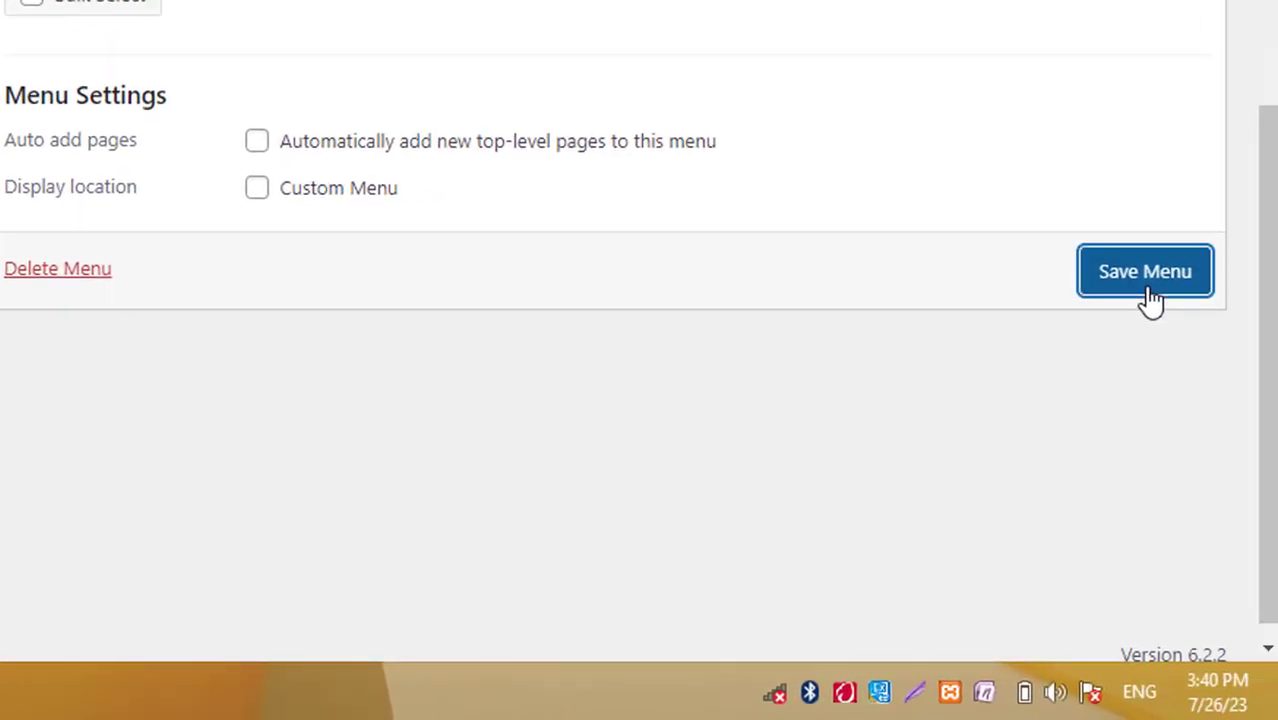
left_click(1146, 280)
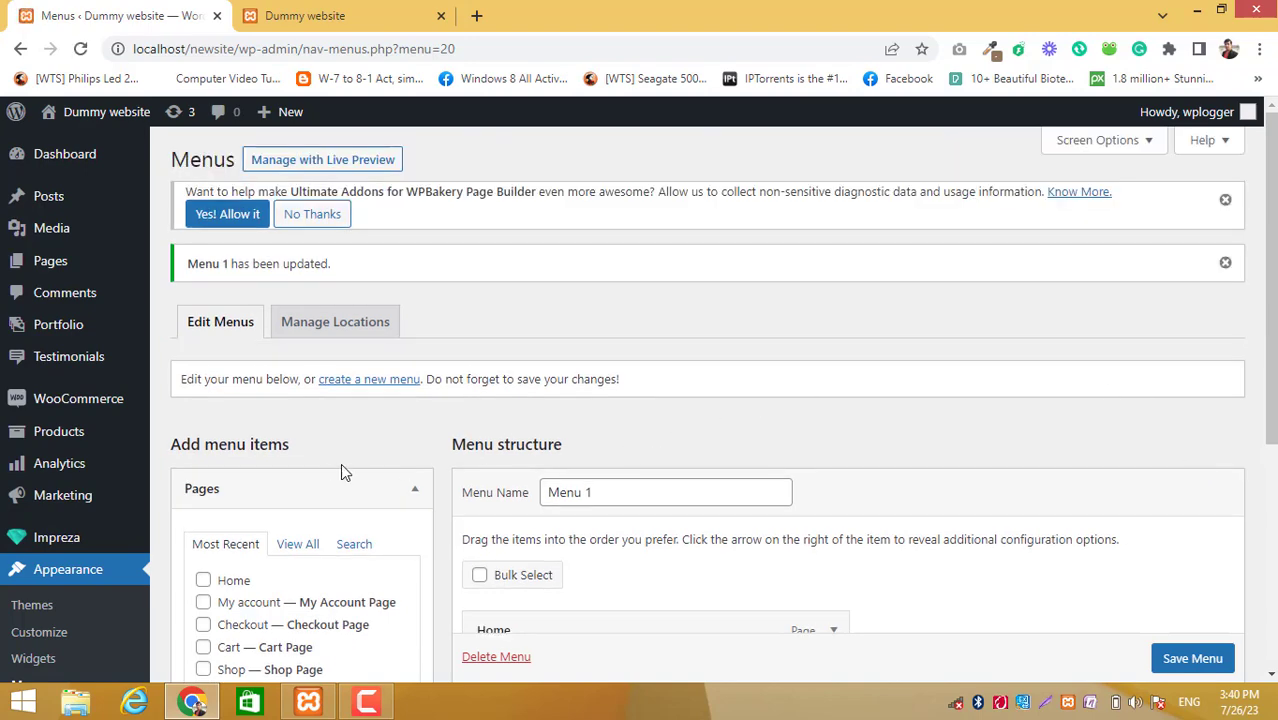
In the Reading settings, make the homepage display a static page, choose Home as that page, and save the changes.
mouse_move(79, 532)
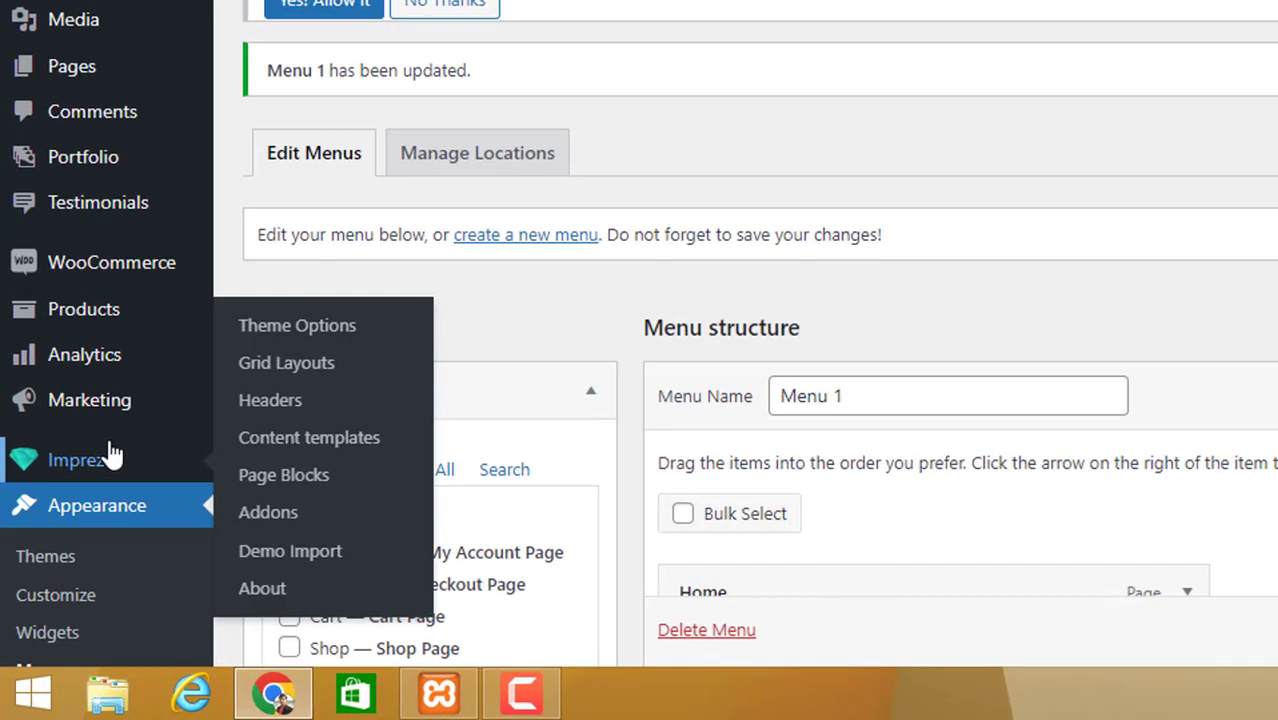
scroll(110, 450, "down", 5)
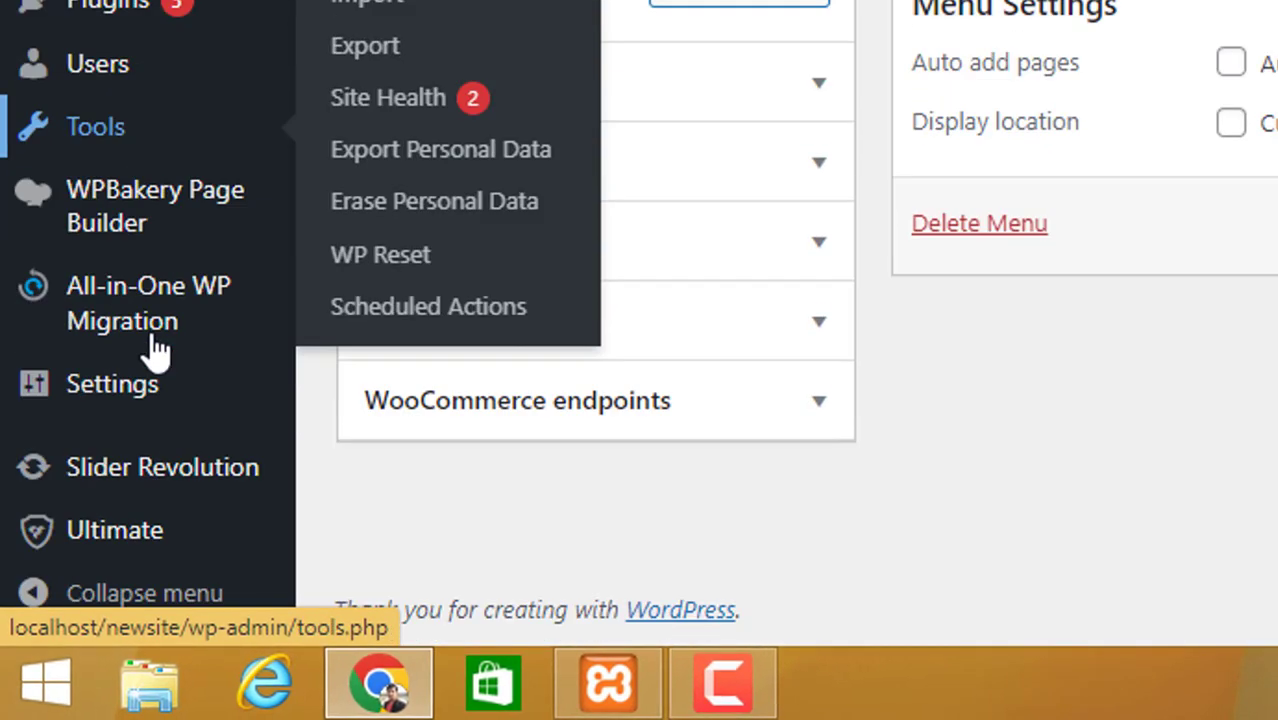
mouse_move(45, 392)
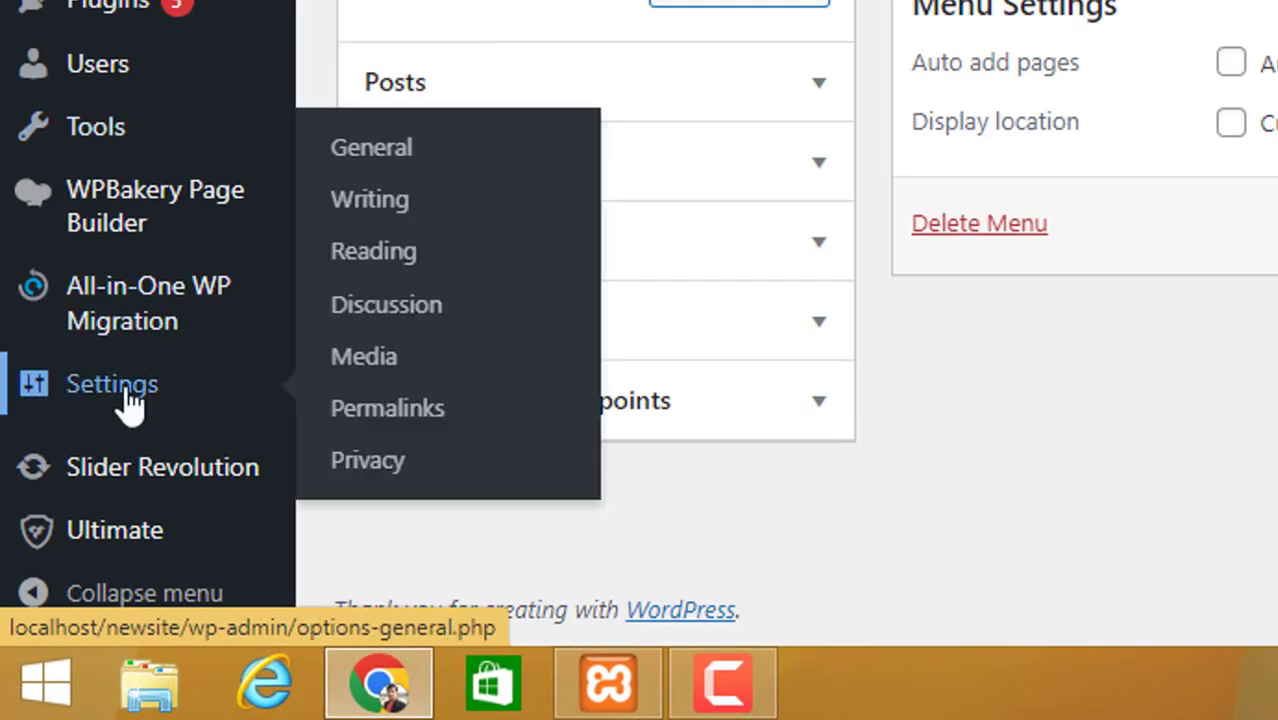
left_click(415, 252)
left_click(352, 10)
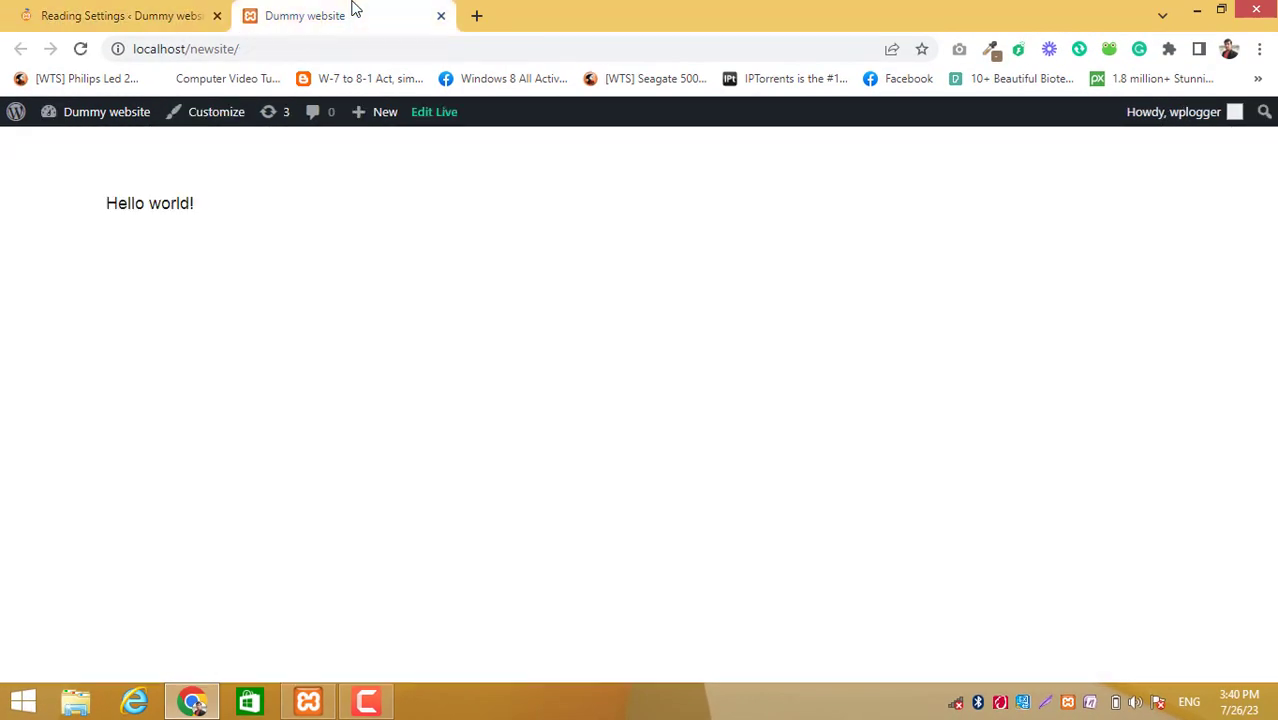
left_click(140, 12)
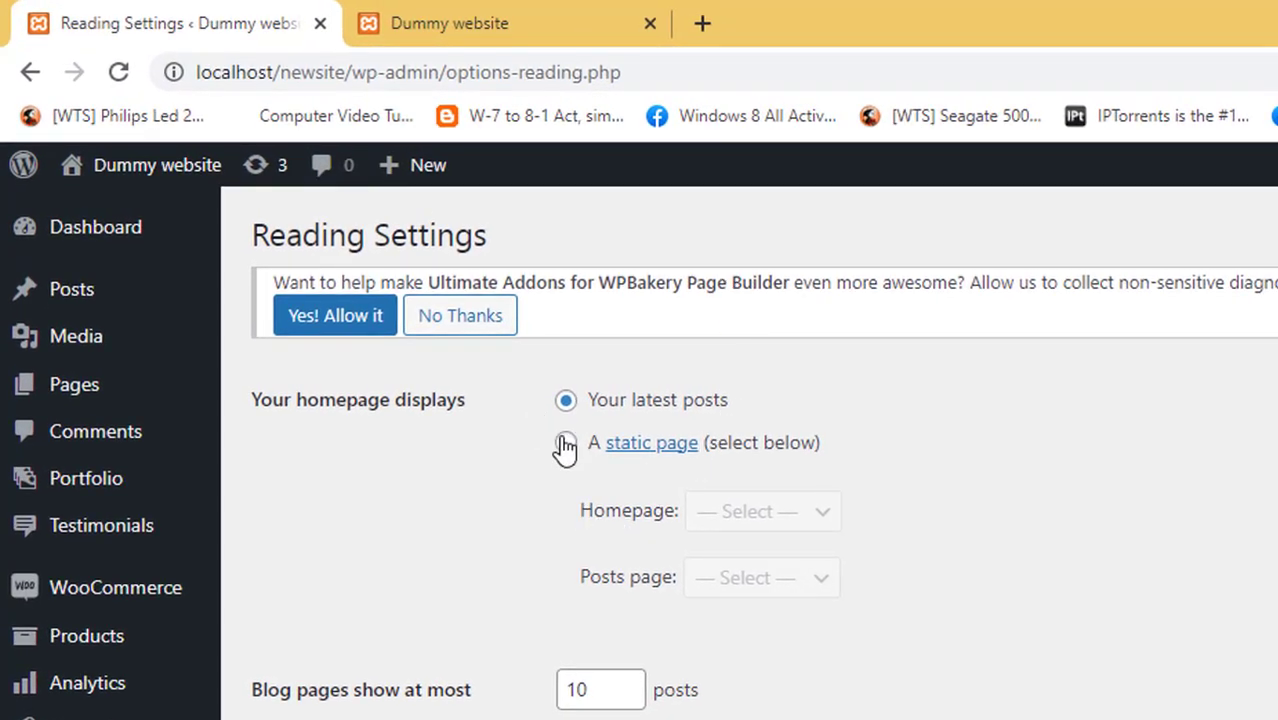
left_click(565, 443)
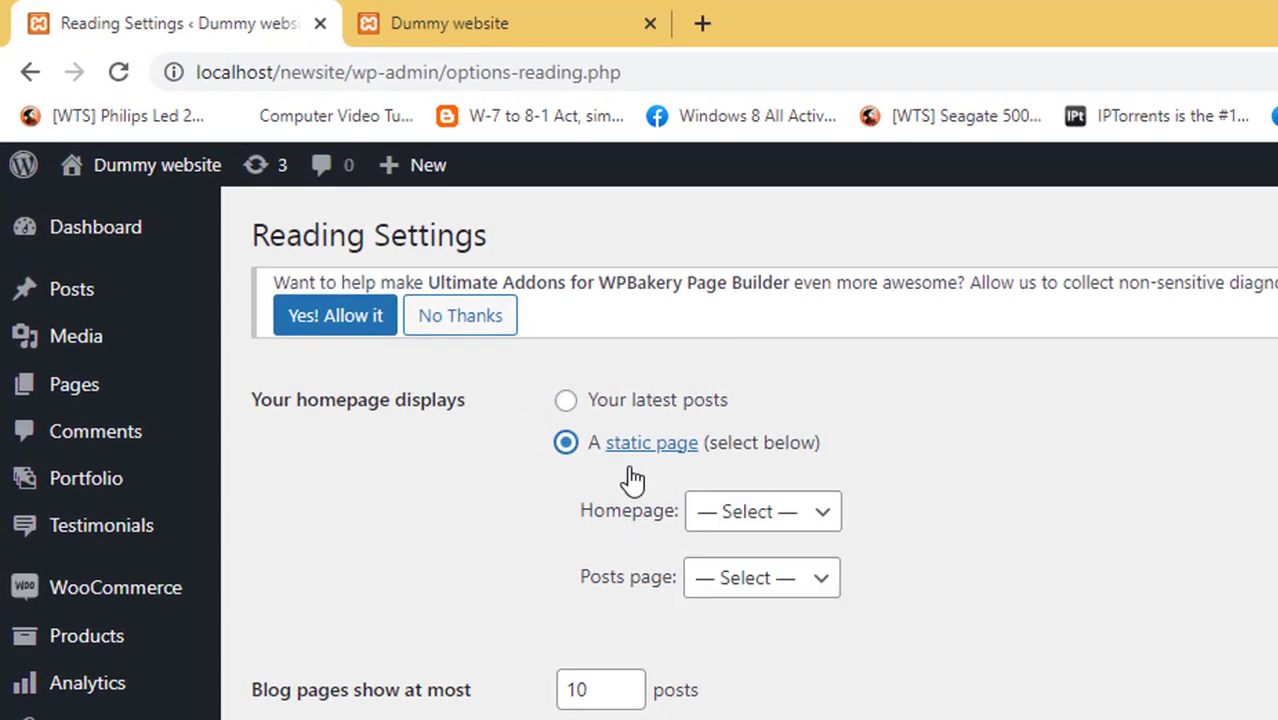
left_click(795, 513)
left_click(762, 626)
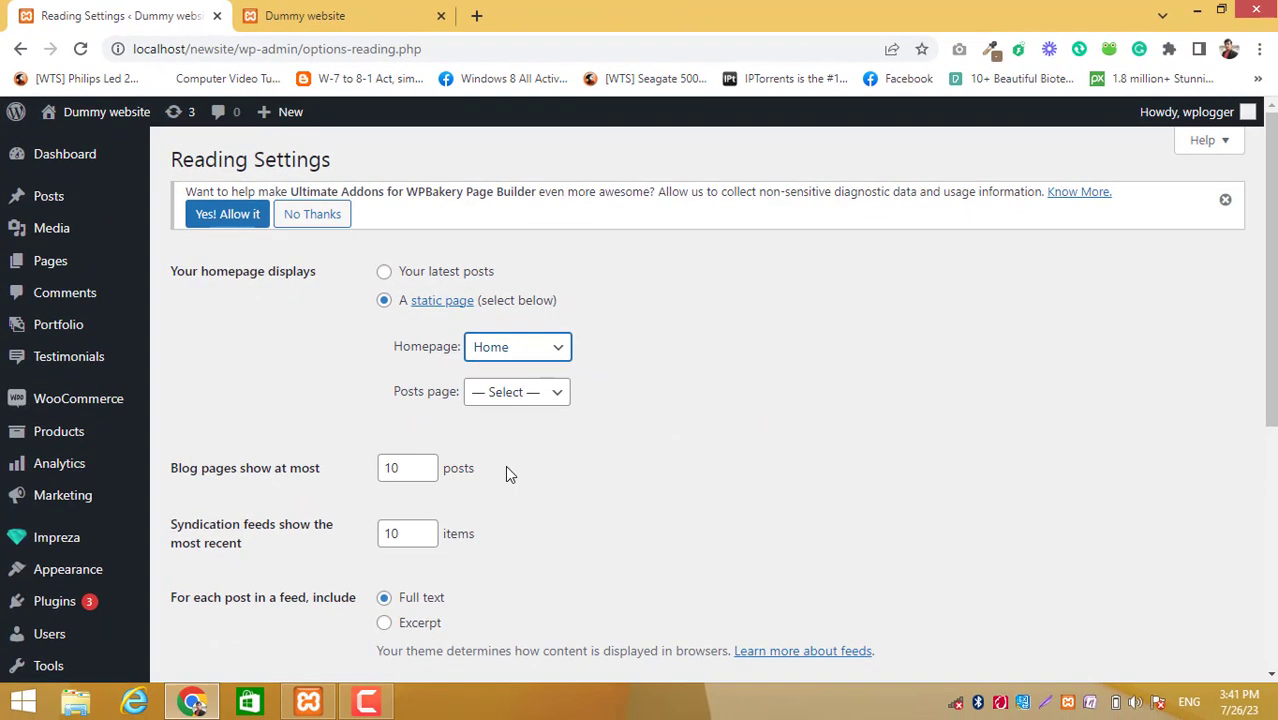
scroll(505, 472, "down", 2)
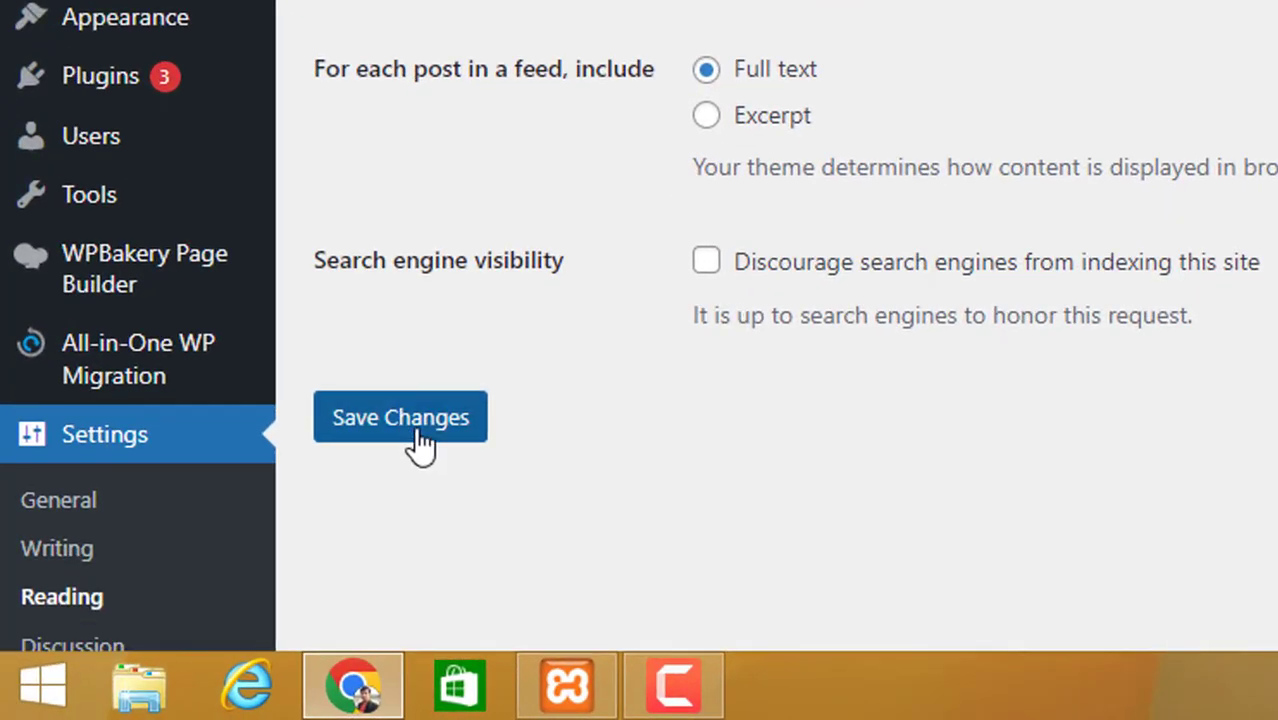
left_click(420, 440)
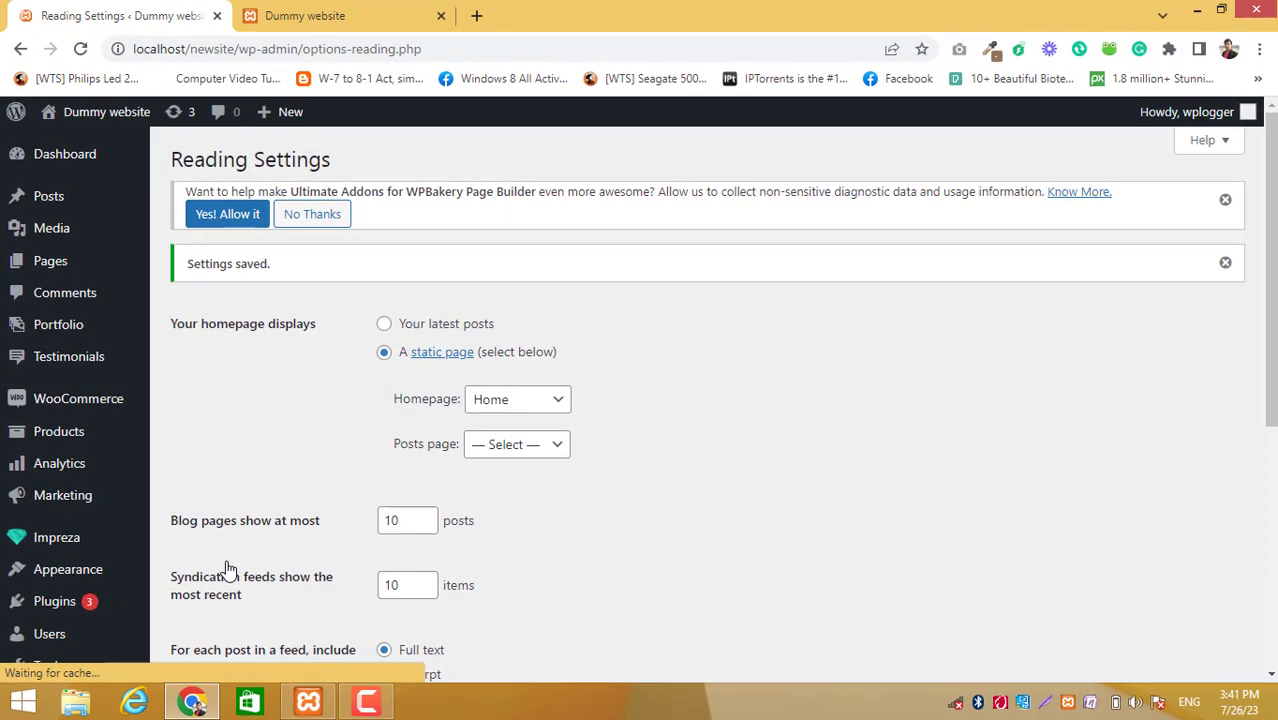
Reload the site's front page to check the static homepage.
scroll(334, 568, "down", 3)
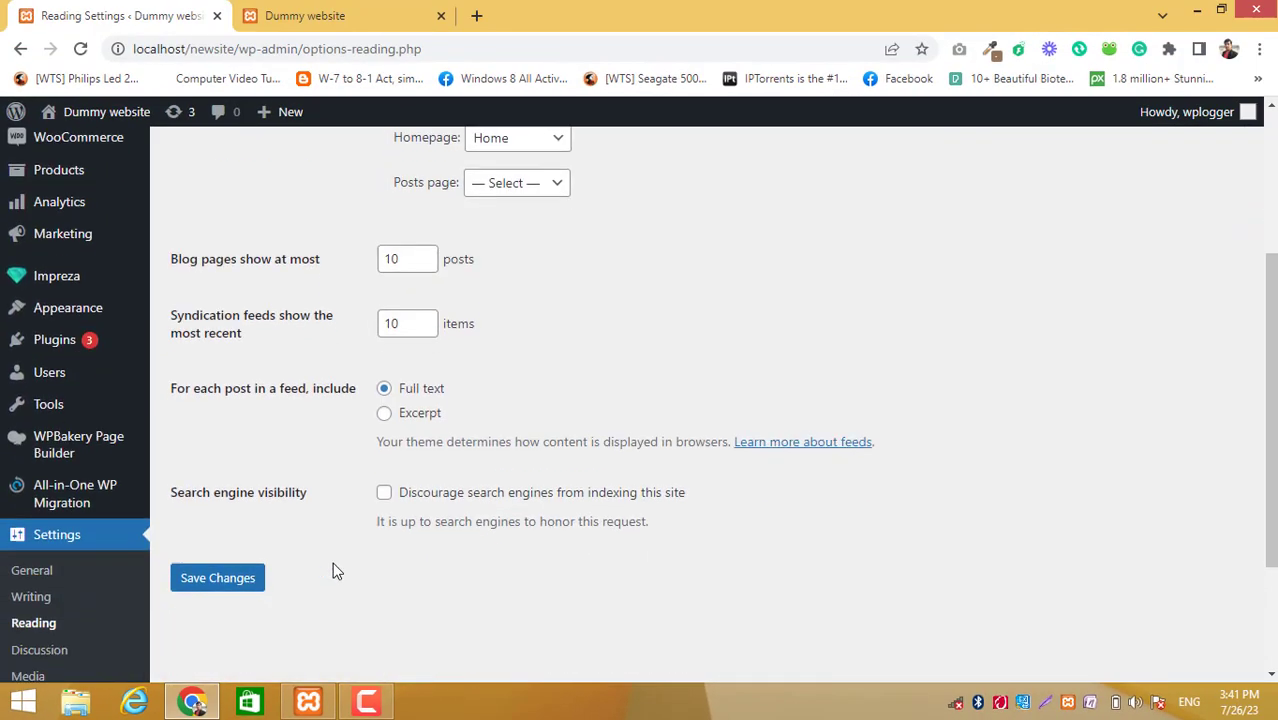
scroll(332, 562, "up", 3)
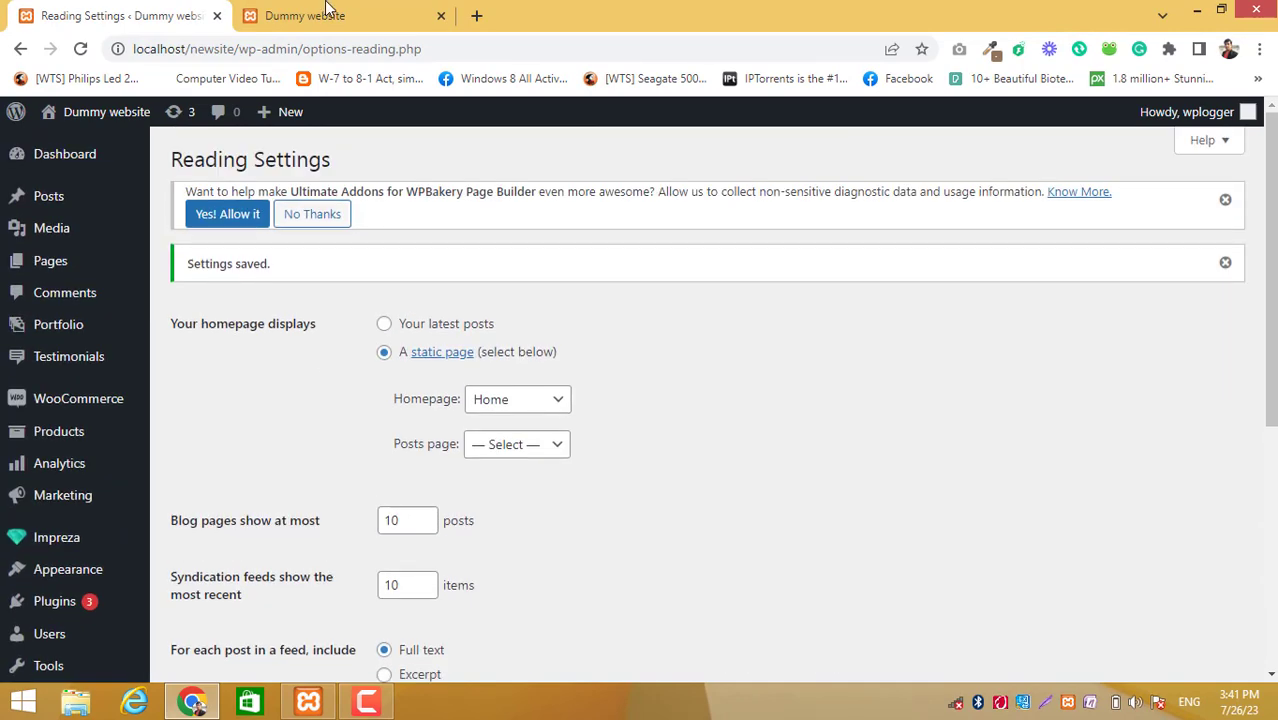
left_click(330, 14)
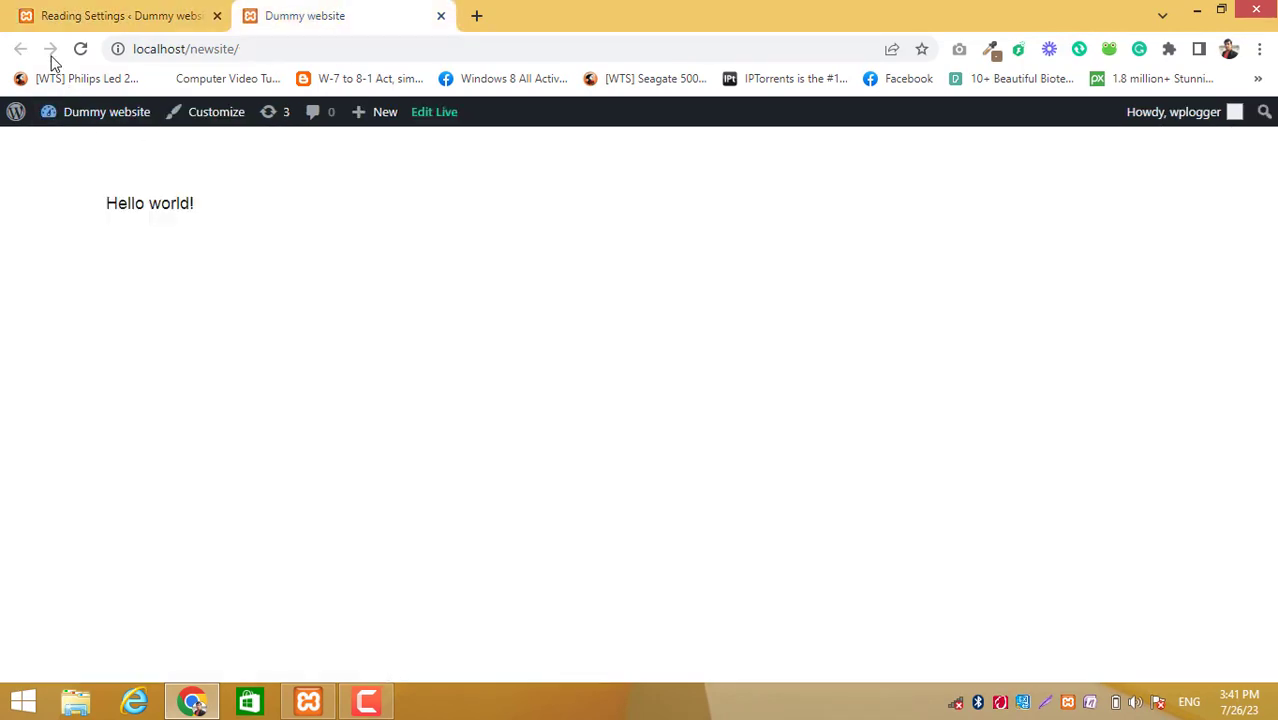
left_click(91, 49)
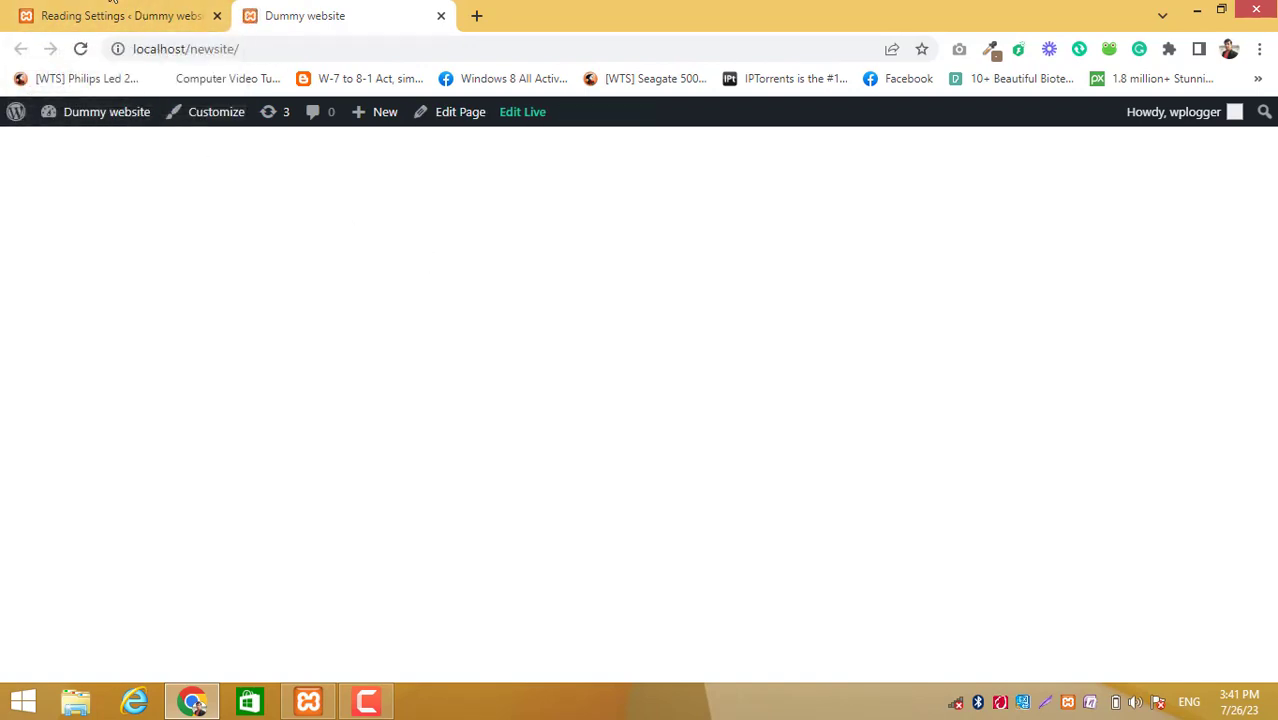
Add a new header in the Impreza theme and apply the Simple 1 header template to it.
left_click(108, 14)
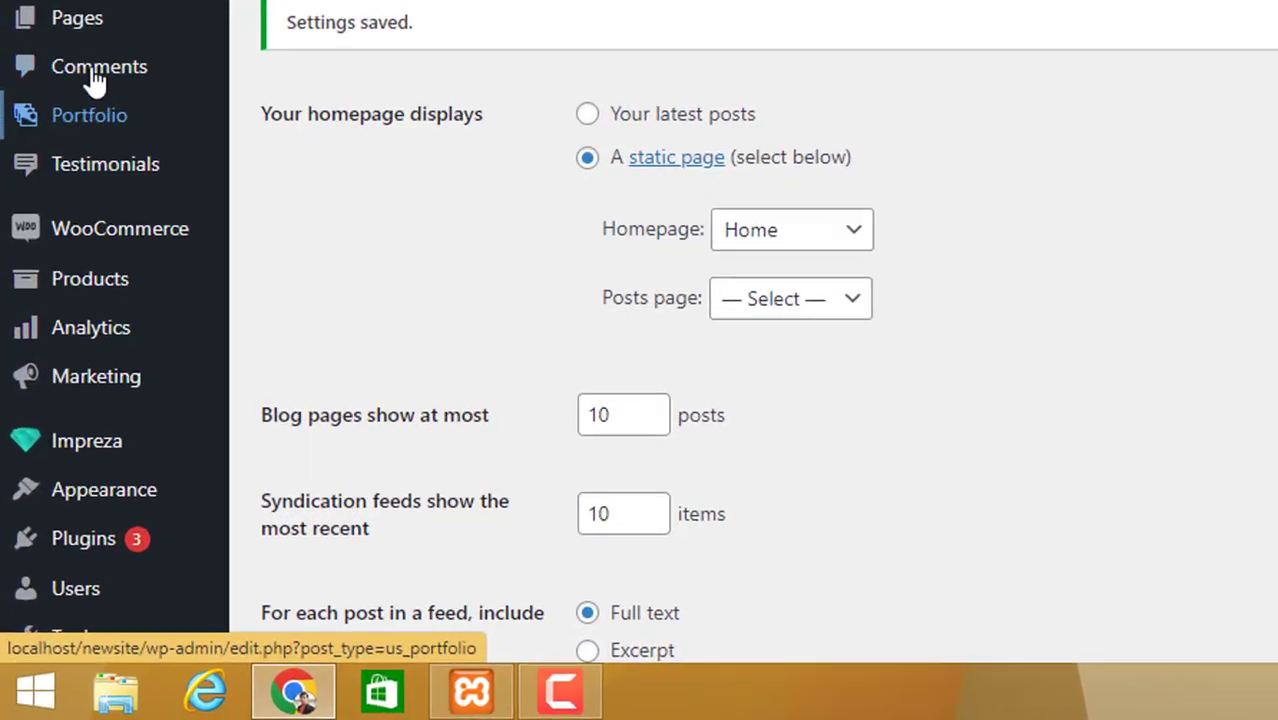
scroll(113, 130, "down", 1)
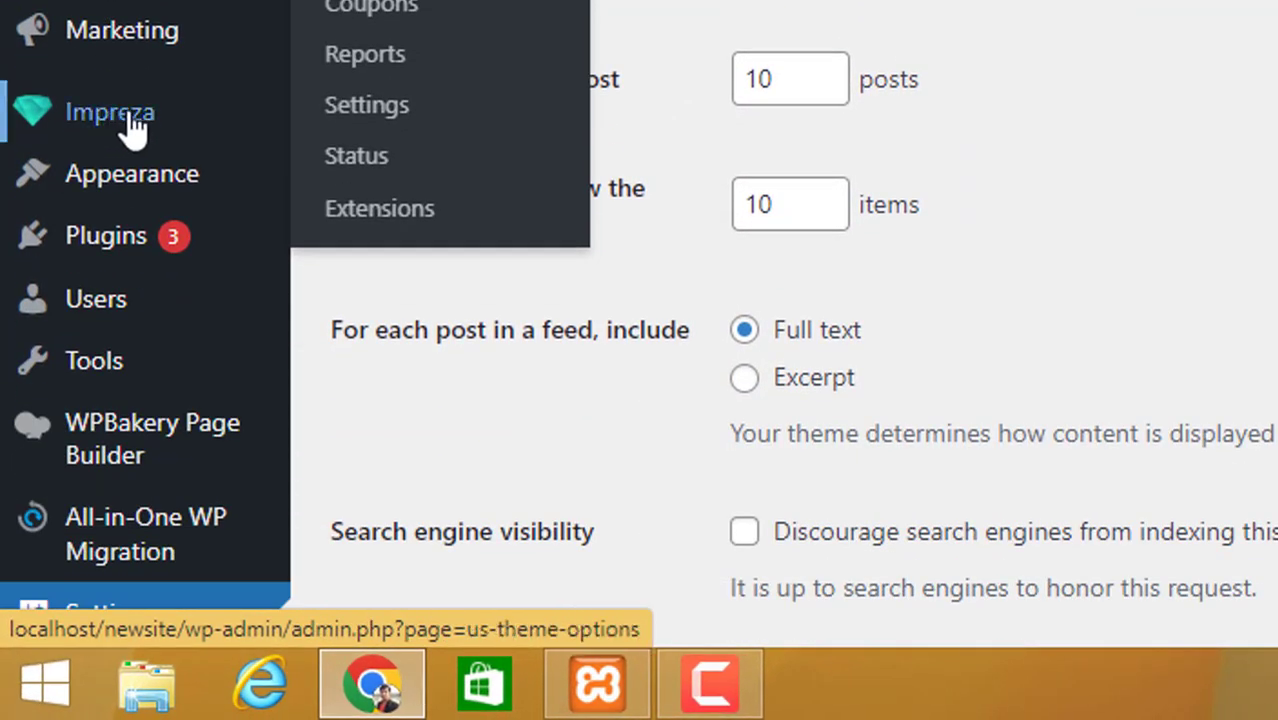
mouse_move(128, 126)
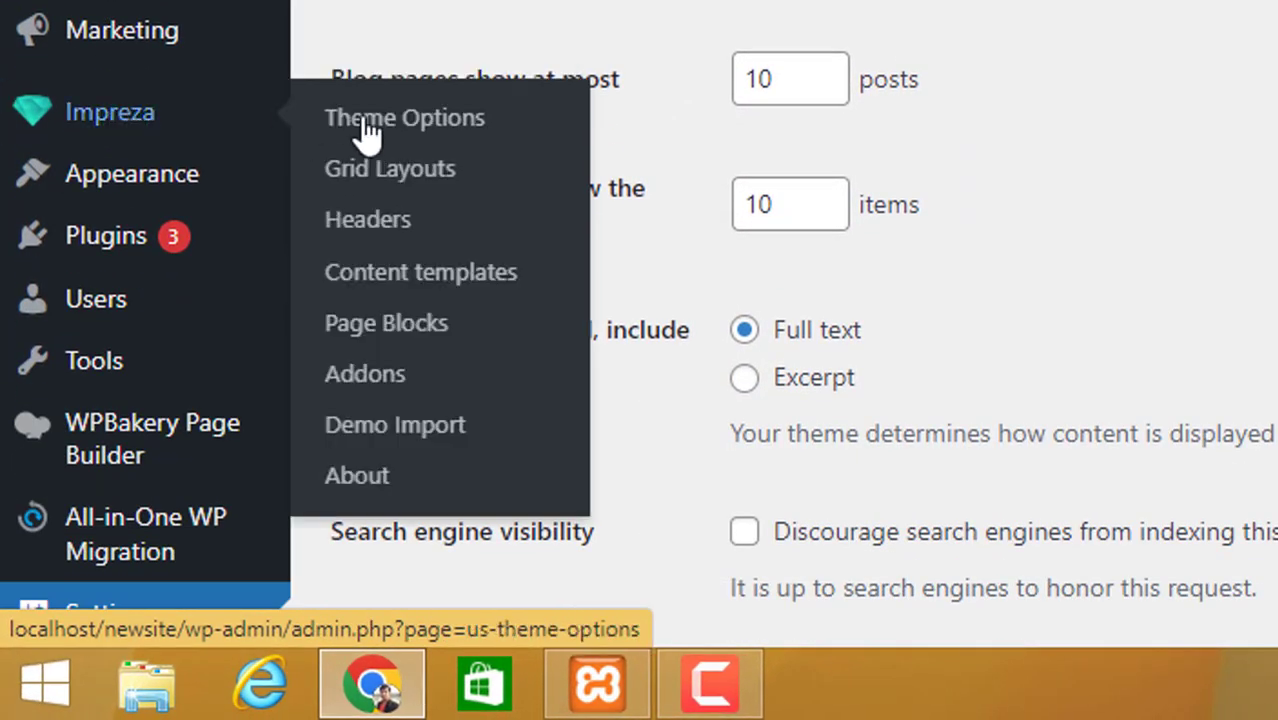
left_click(413, 232)
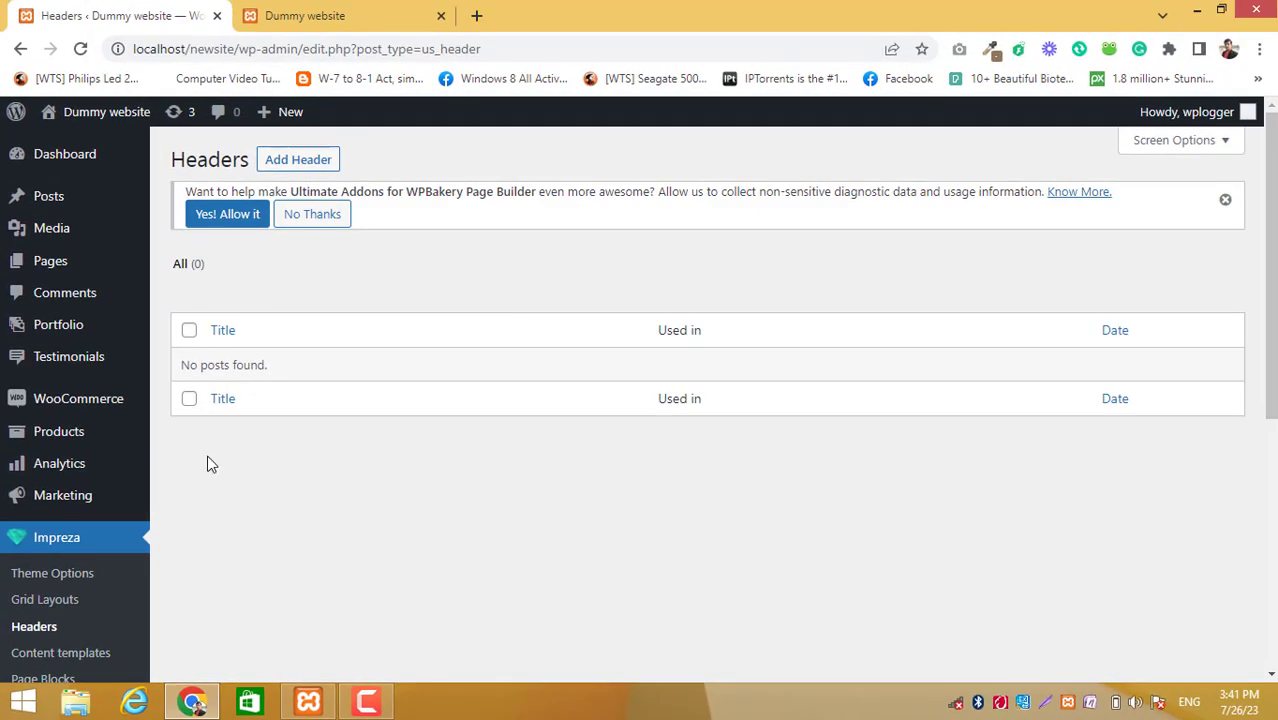
left_click(283, 162)
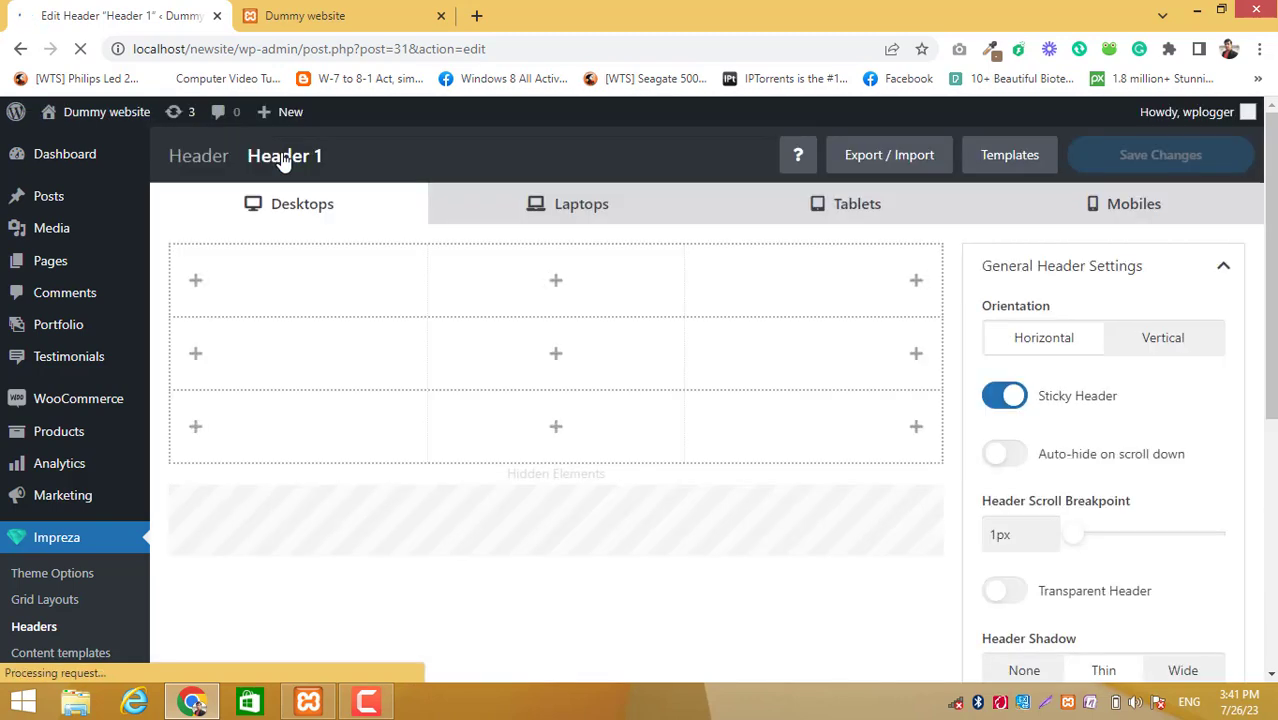
left_click(1002, 168)
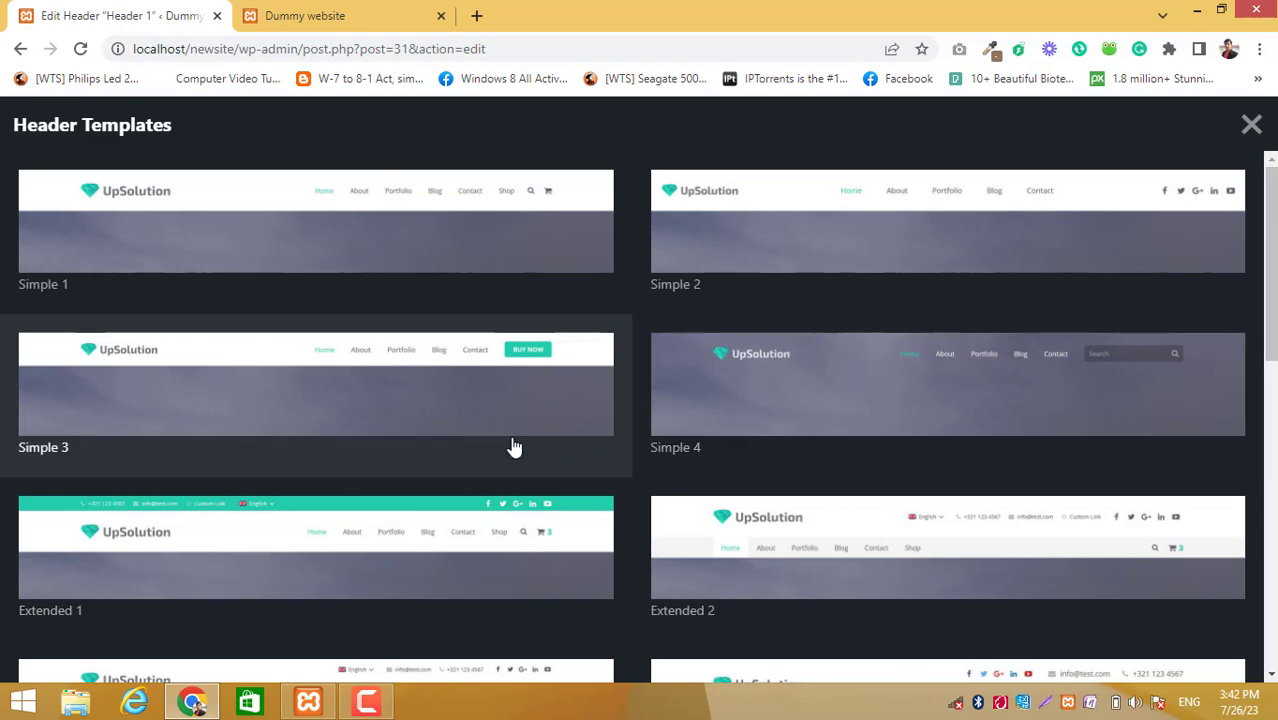
left_click(431, 226)
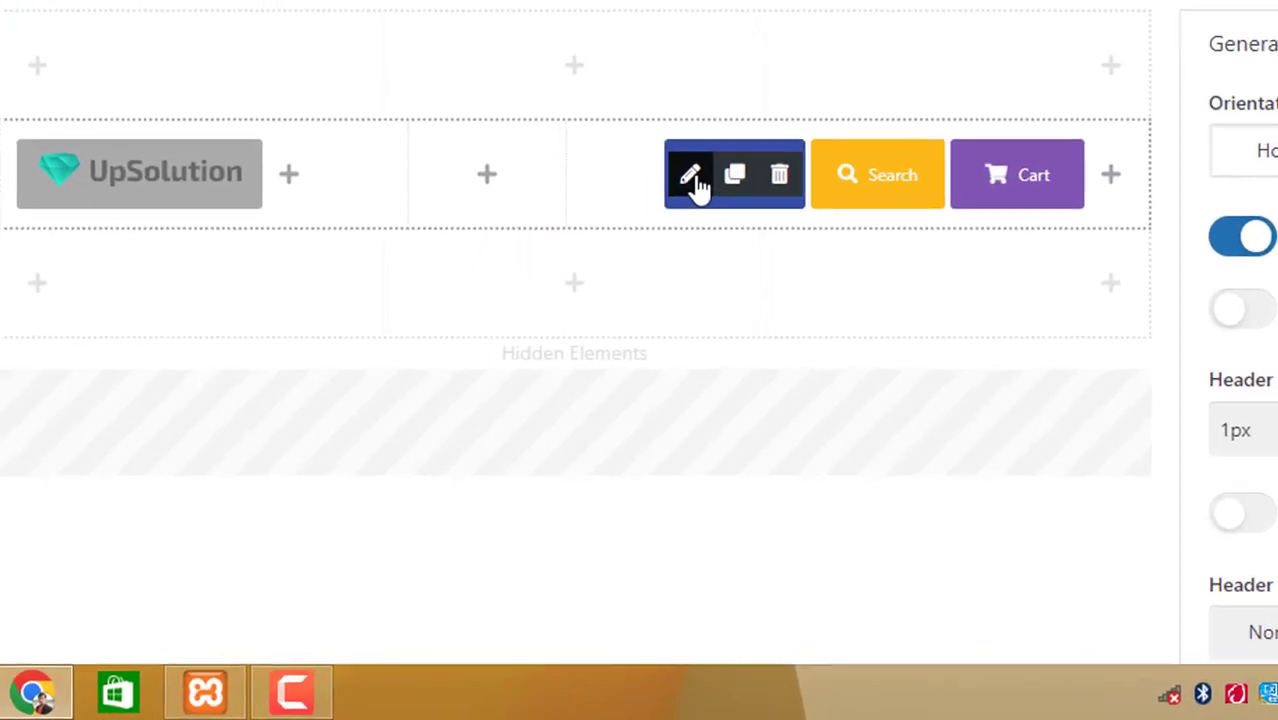
Choose Menu 1 as the menu of the header's menu element and save the header.
left_click(691, 178)
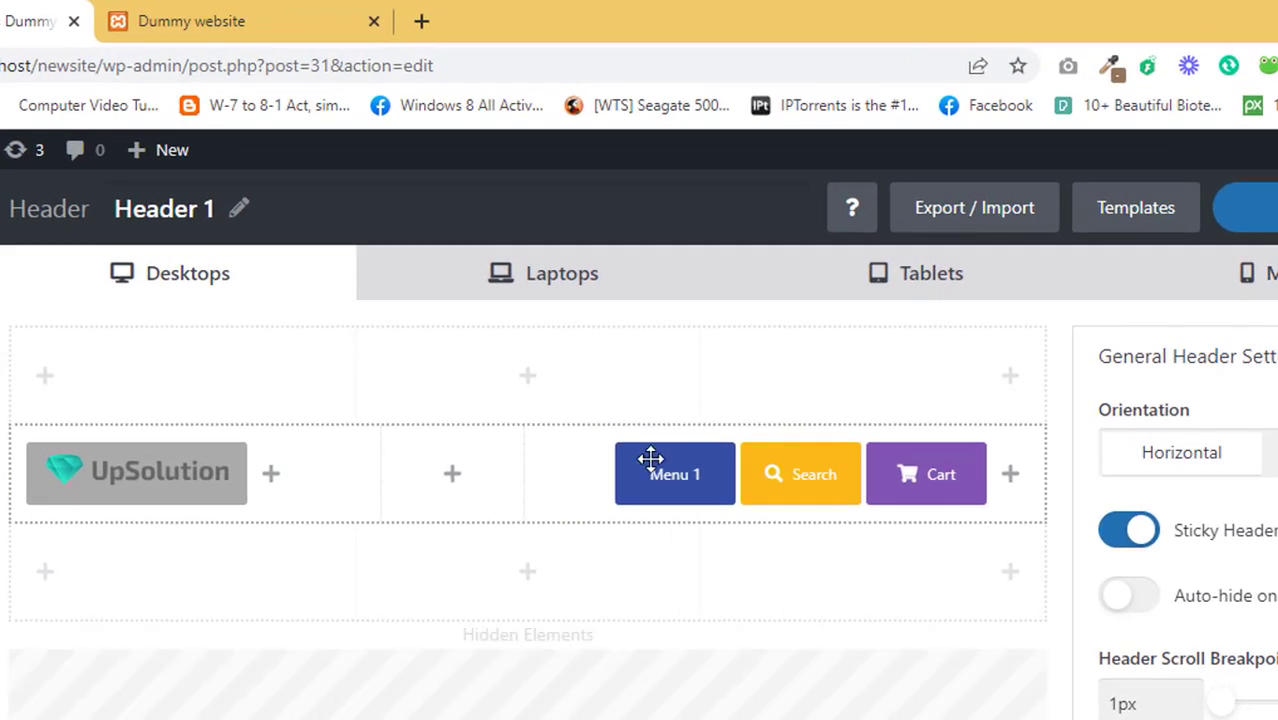
left_click(636, 474)
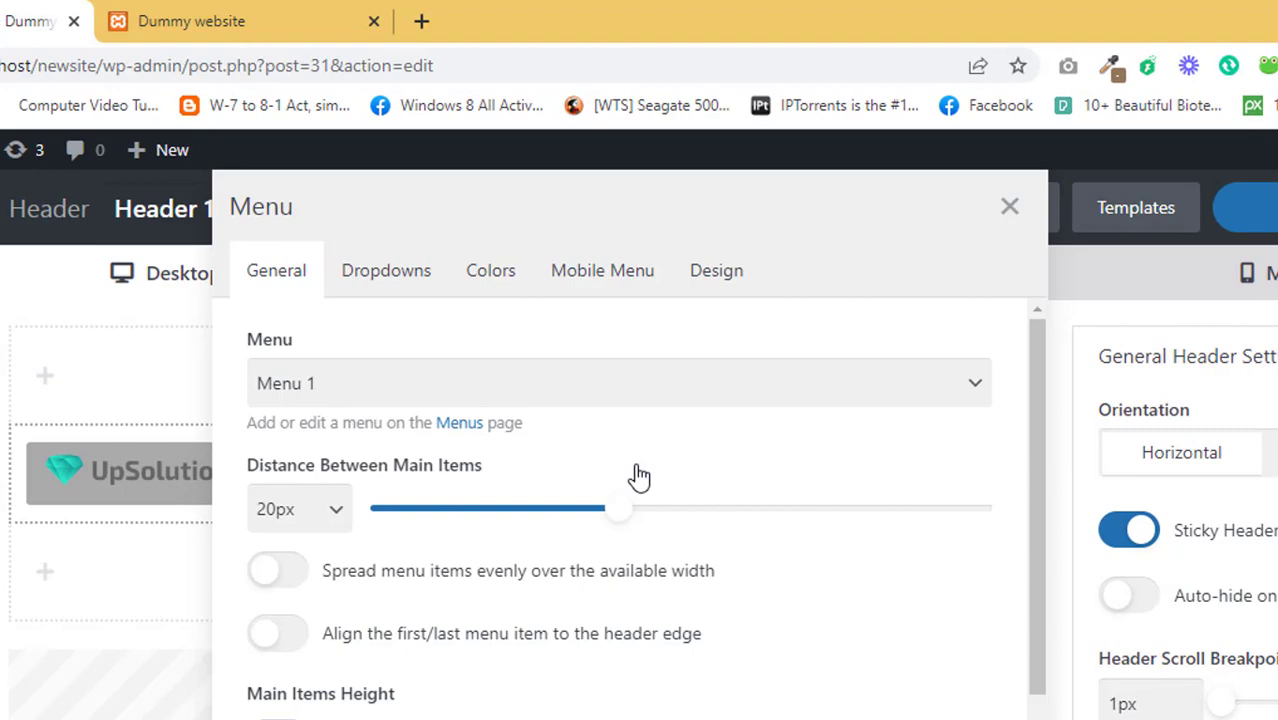
left_click(530, 397)
left_click(533, 398)
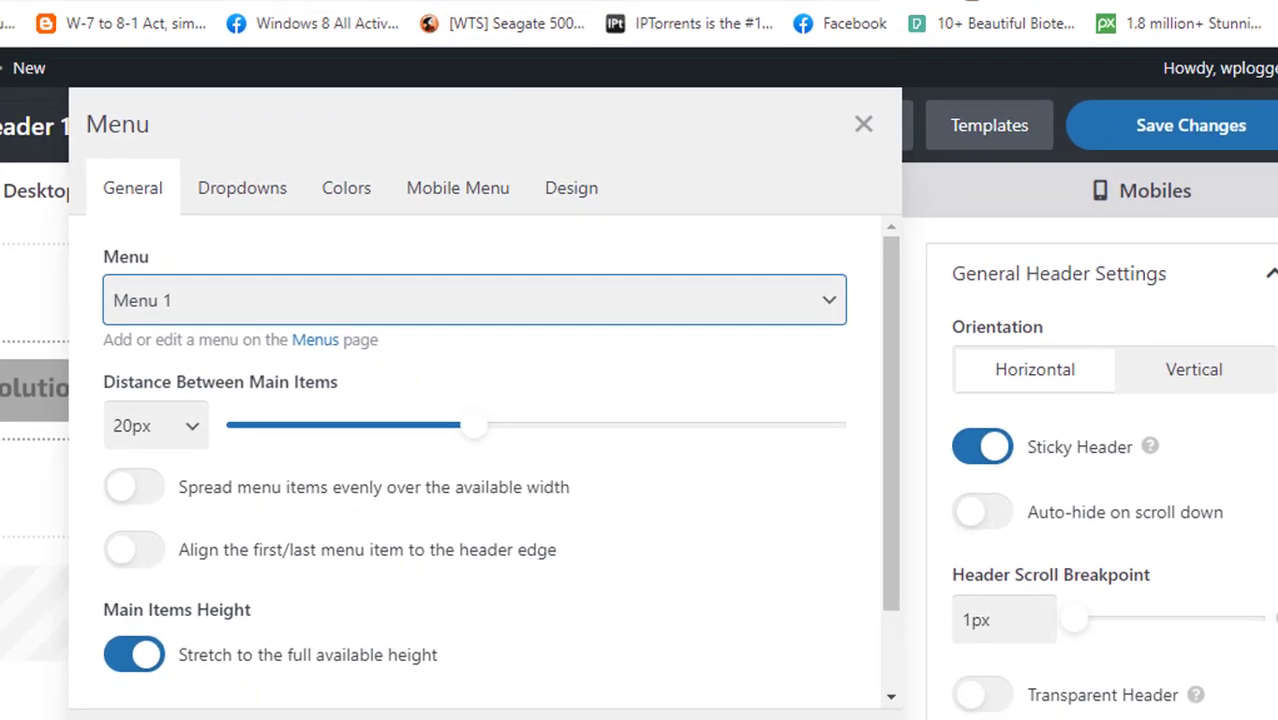
left_click(134, 713)
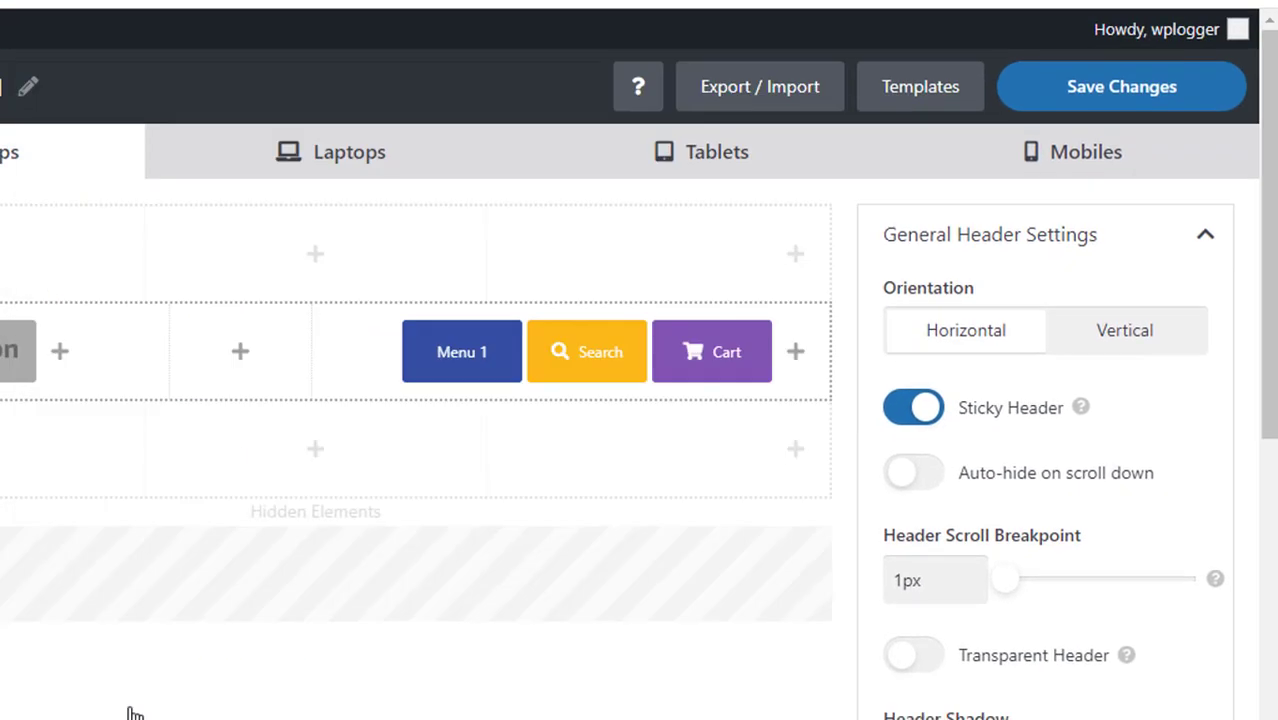
left_click(1160, 98)
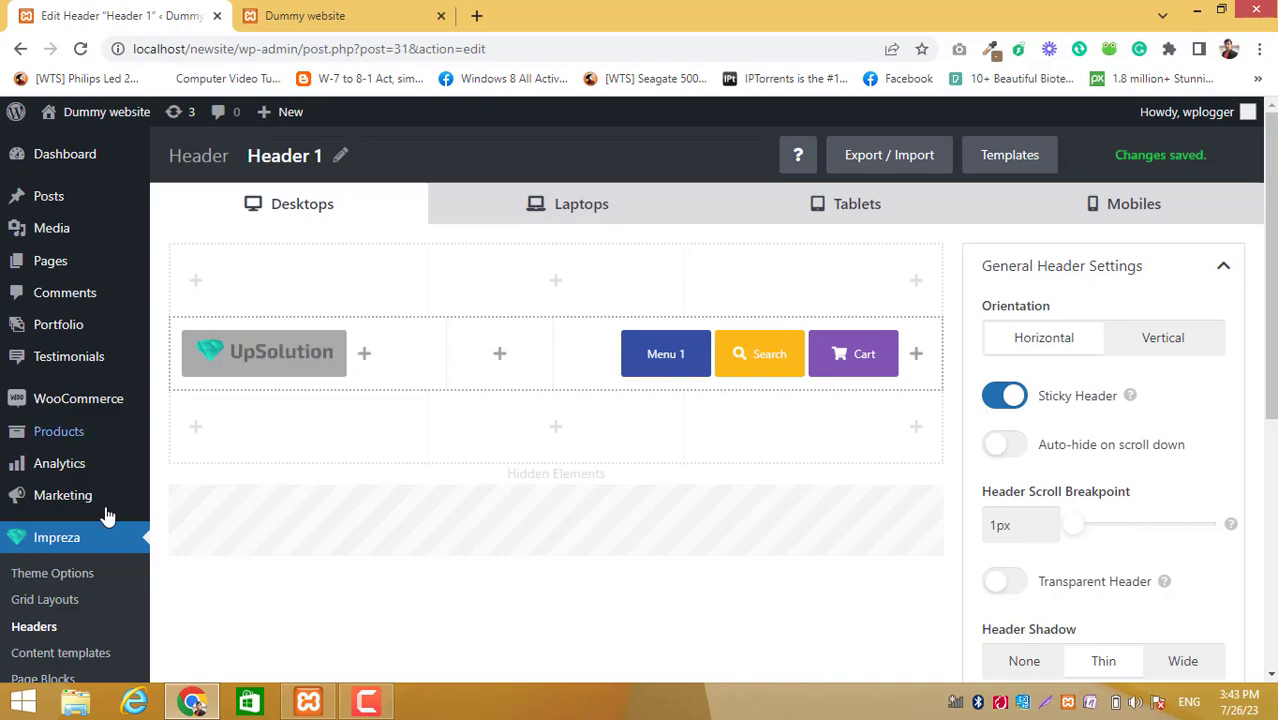
In Impreza's Theme Options, set the Pages header to Header 1 under Pages Layout and save the changes.
scroll(40, 546, "down", 4)
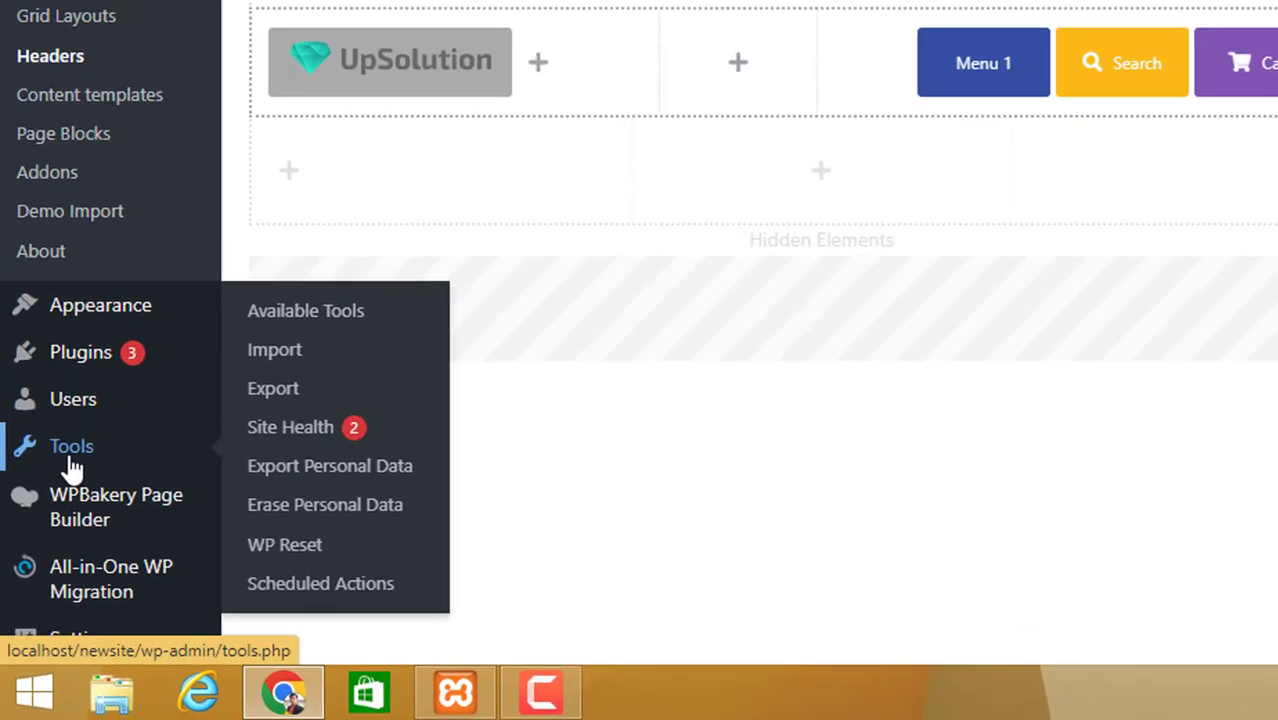
scroll(46, 520, "up", 3)
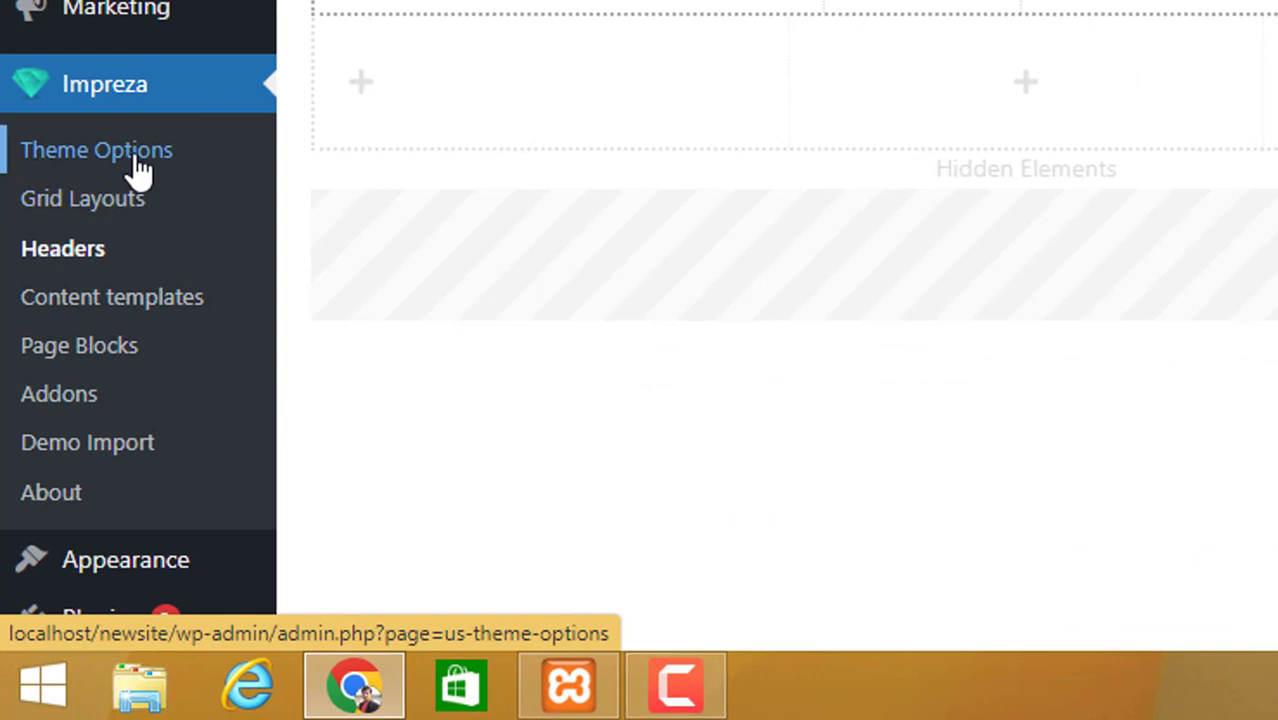
left_click(146, 165)
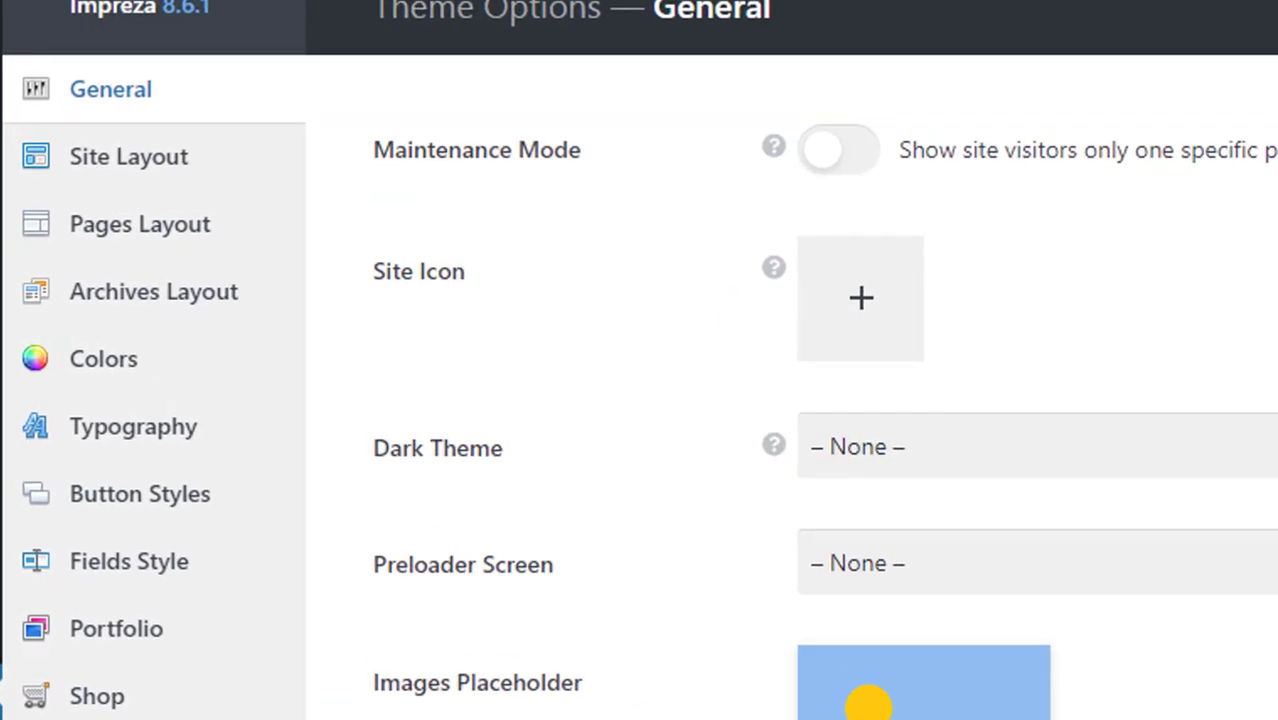
left_click(170, 238)
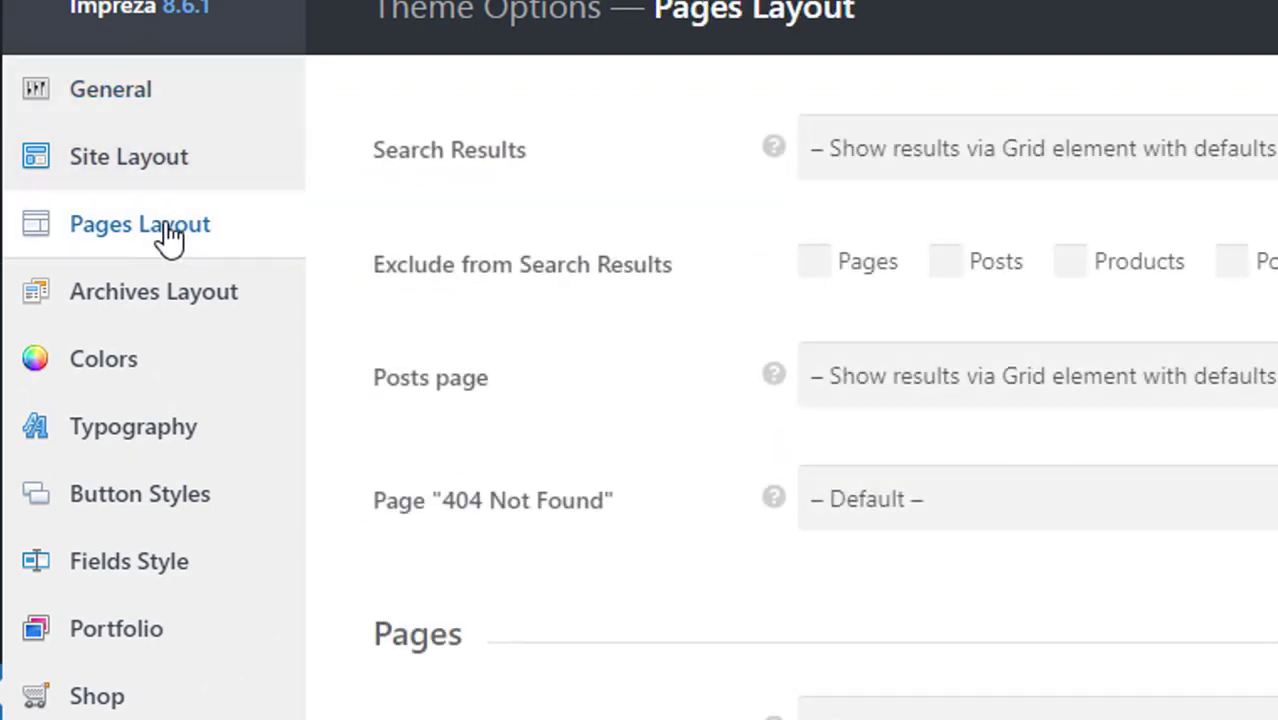
scroll(667, 588, "down", 3)
scroll(667, 588, "down", 1)
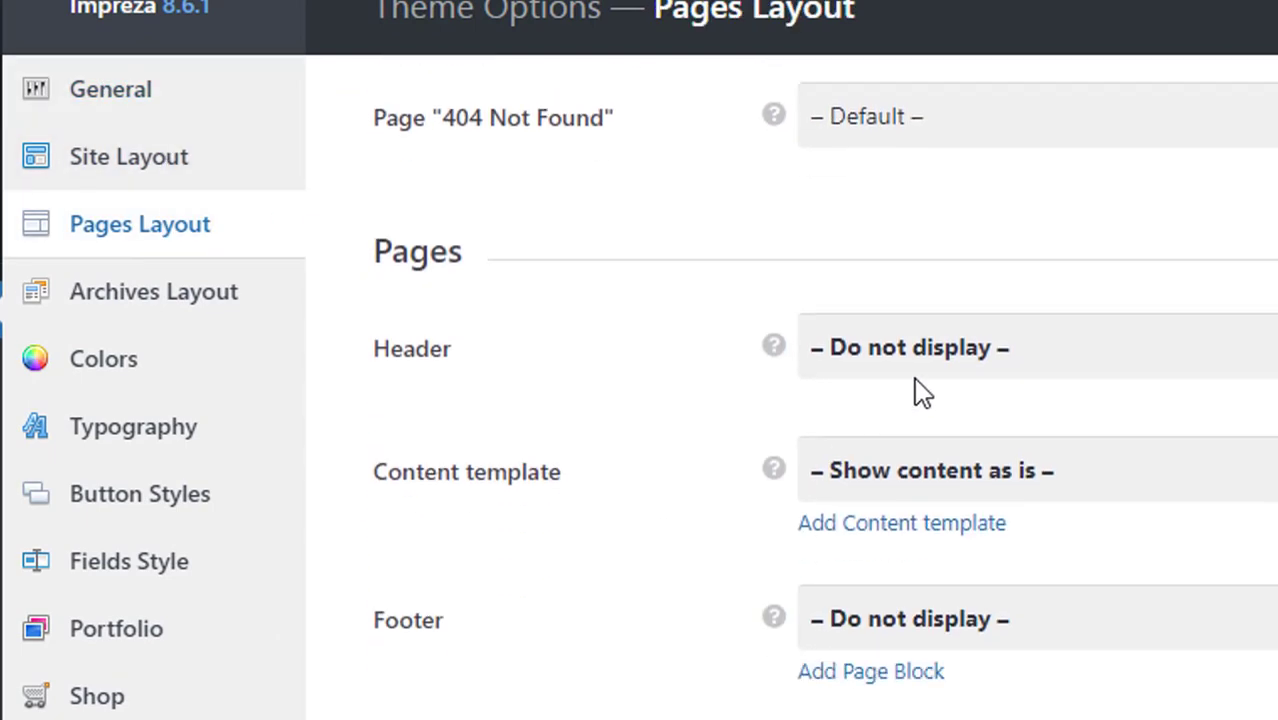
left_click(959, 358)
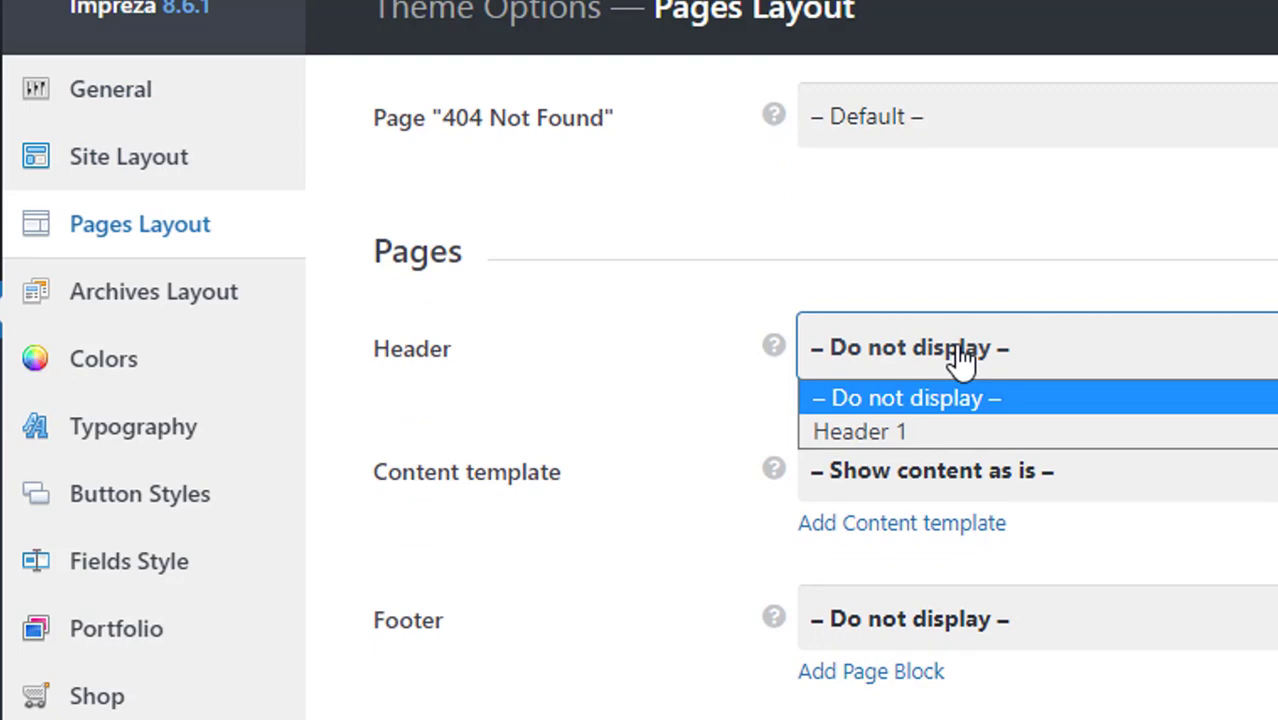
left_click(930, 432)
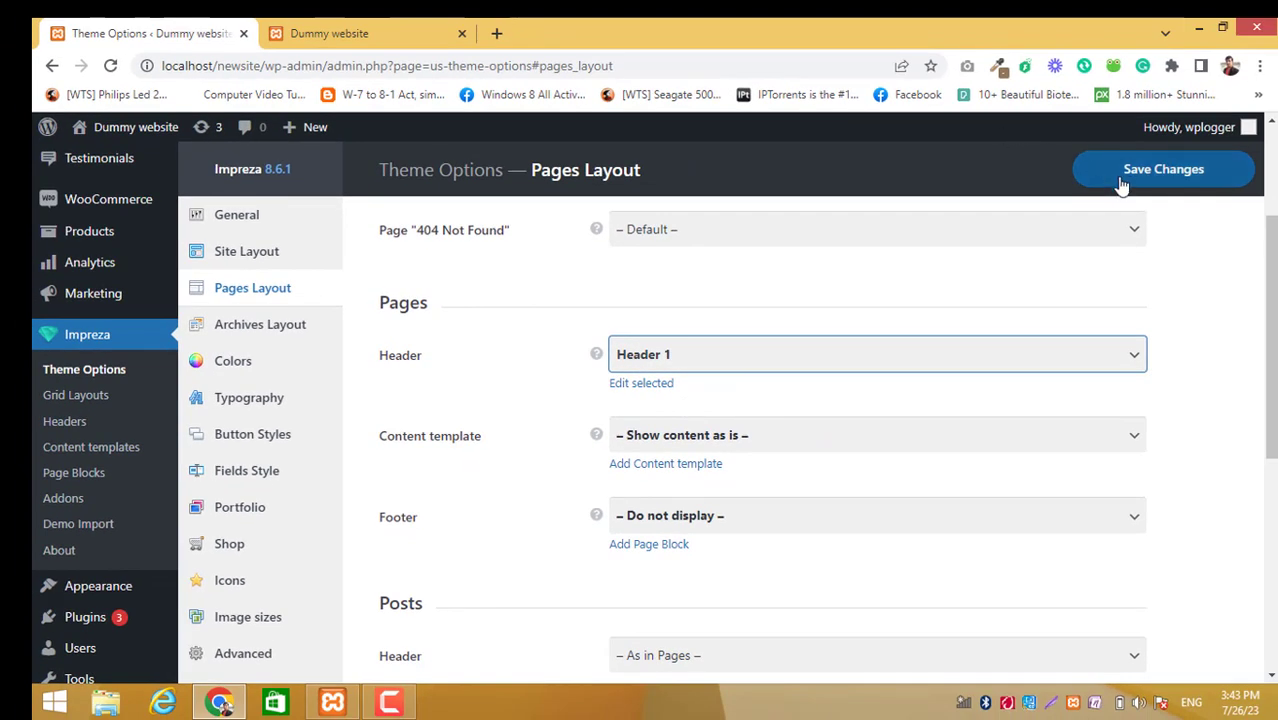
left_click(1161, 178)
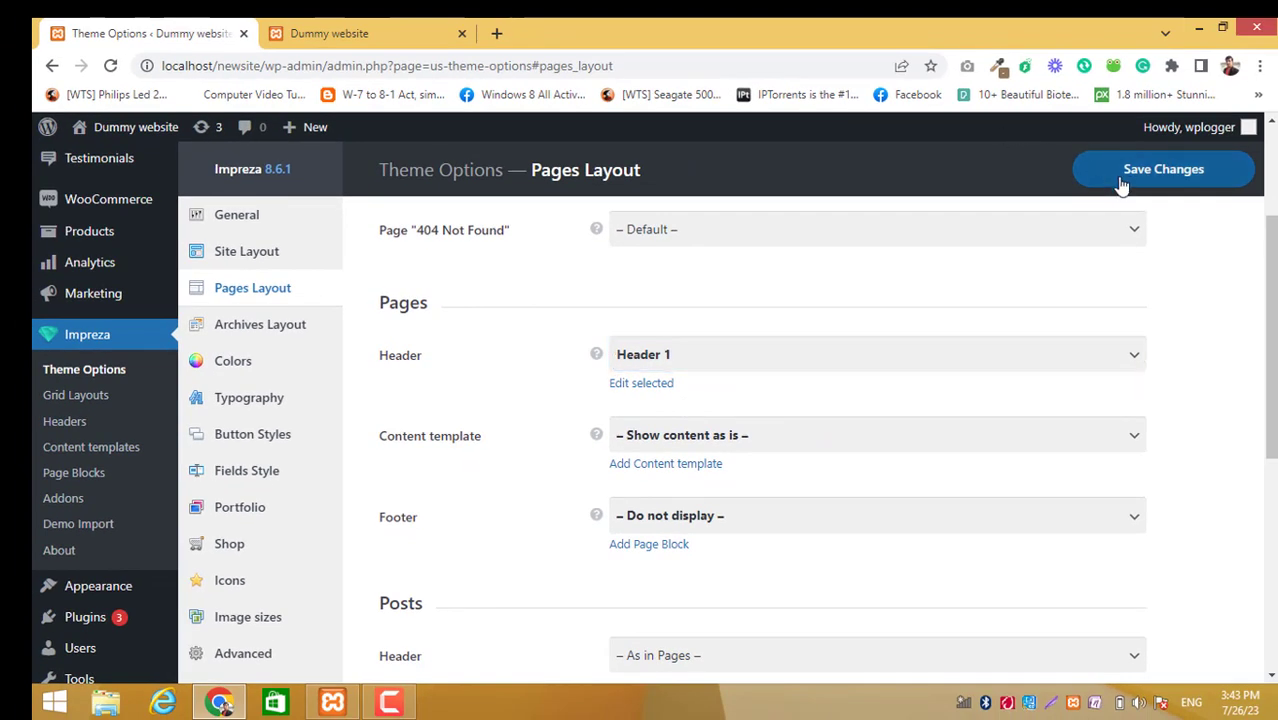
Reload the site's front page to check the header with its logo, menu, search and cart.
left_click(395, 27)
left_click(297, 65)
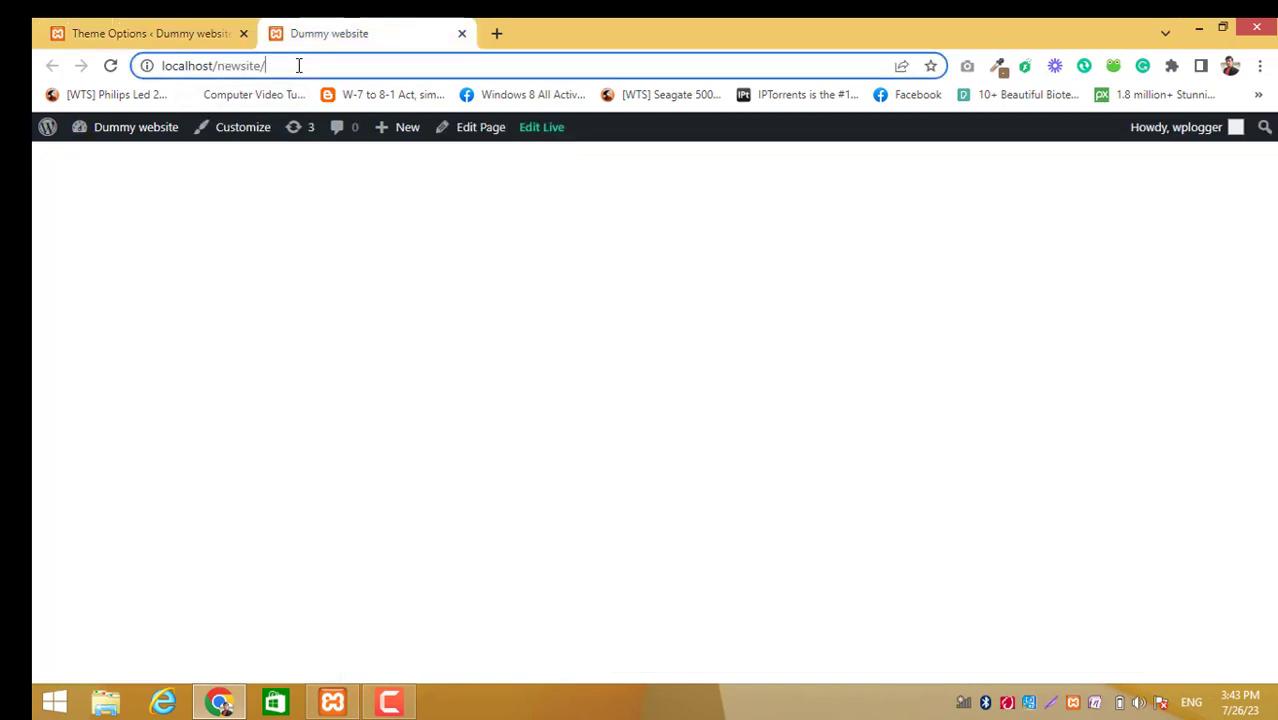
left_click(110, 70)
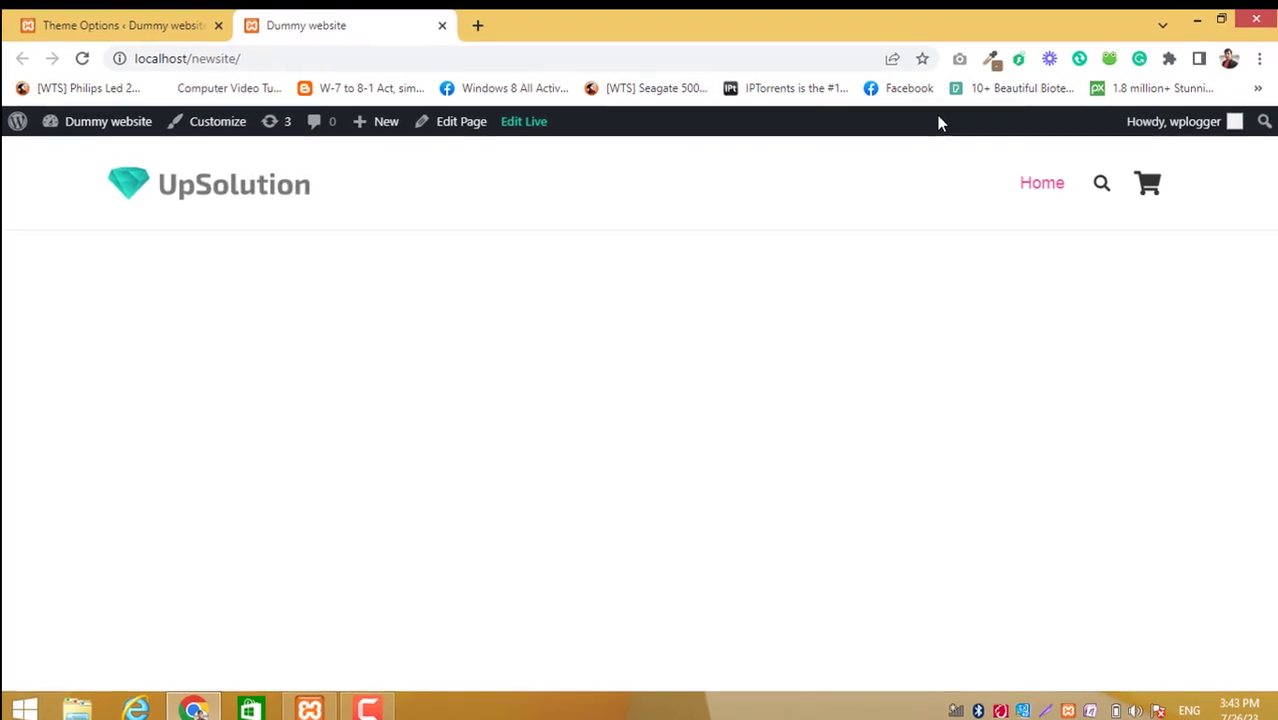
left_click(114, 20)
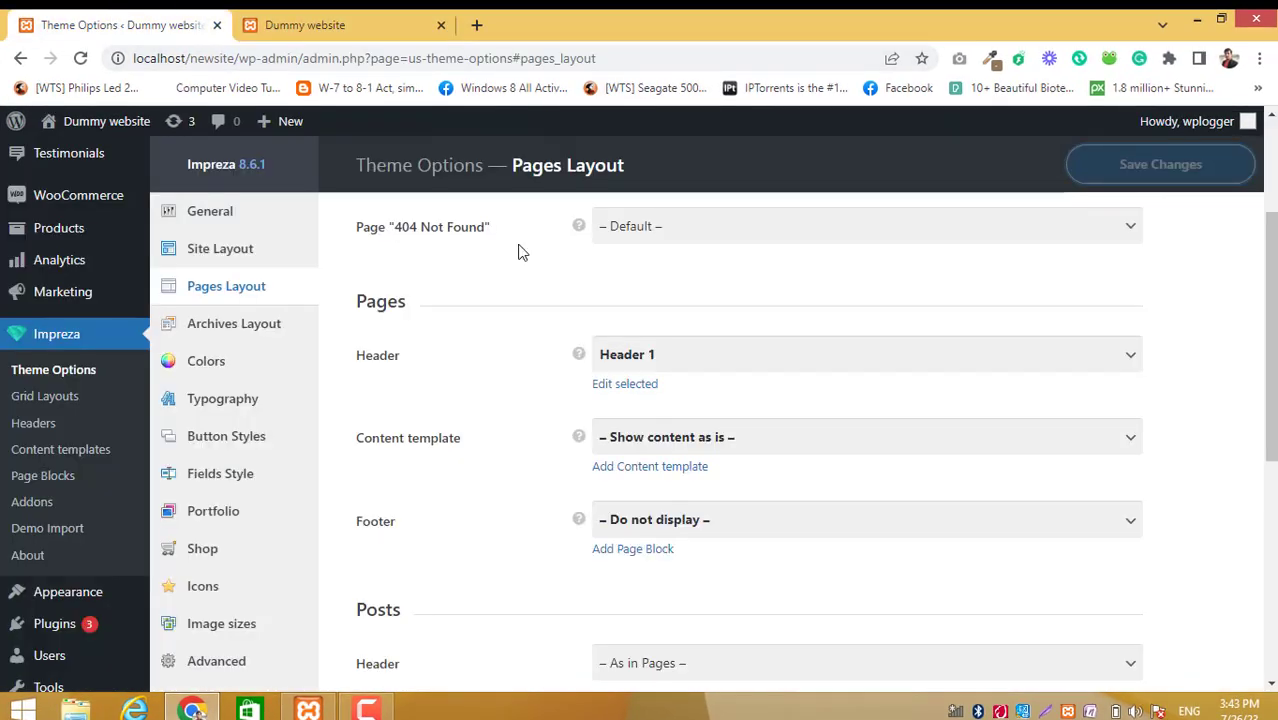
left_click(322, 20)
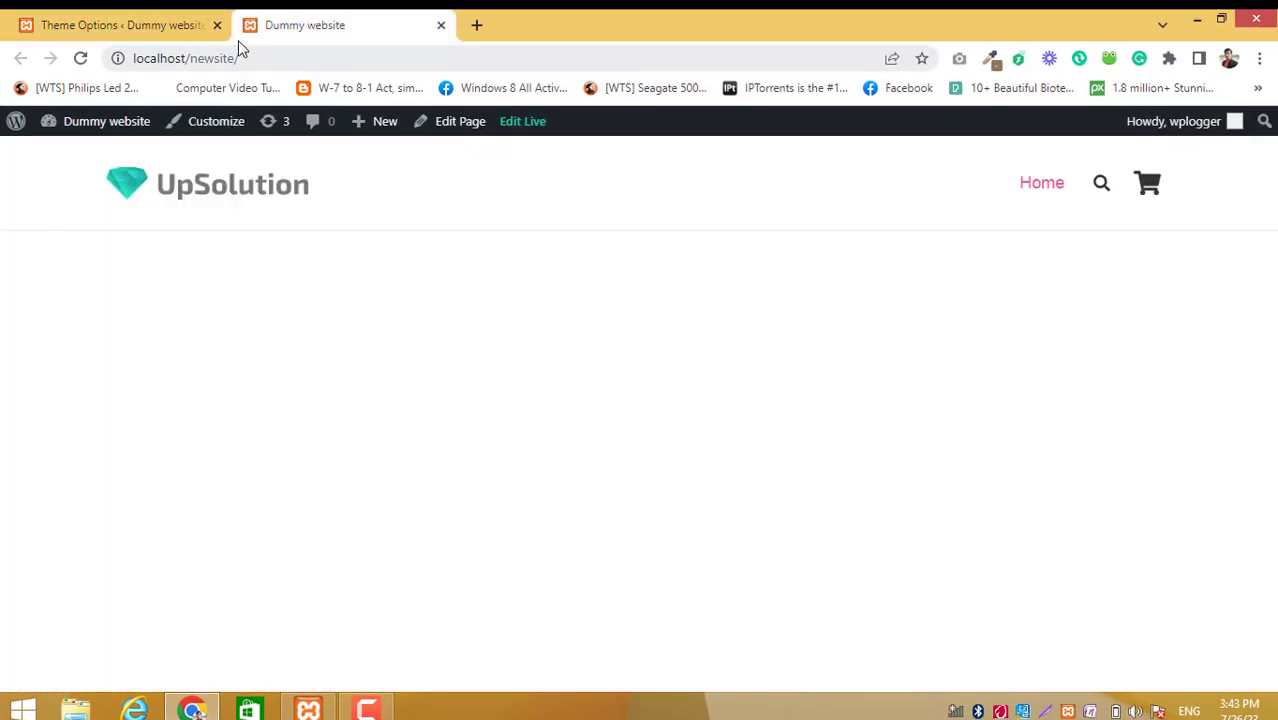
From the site's front page, open Header 1 for editing in a new browser tab and look at the page again.
mouse_move(481, 130)
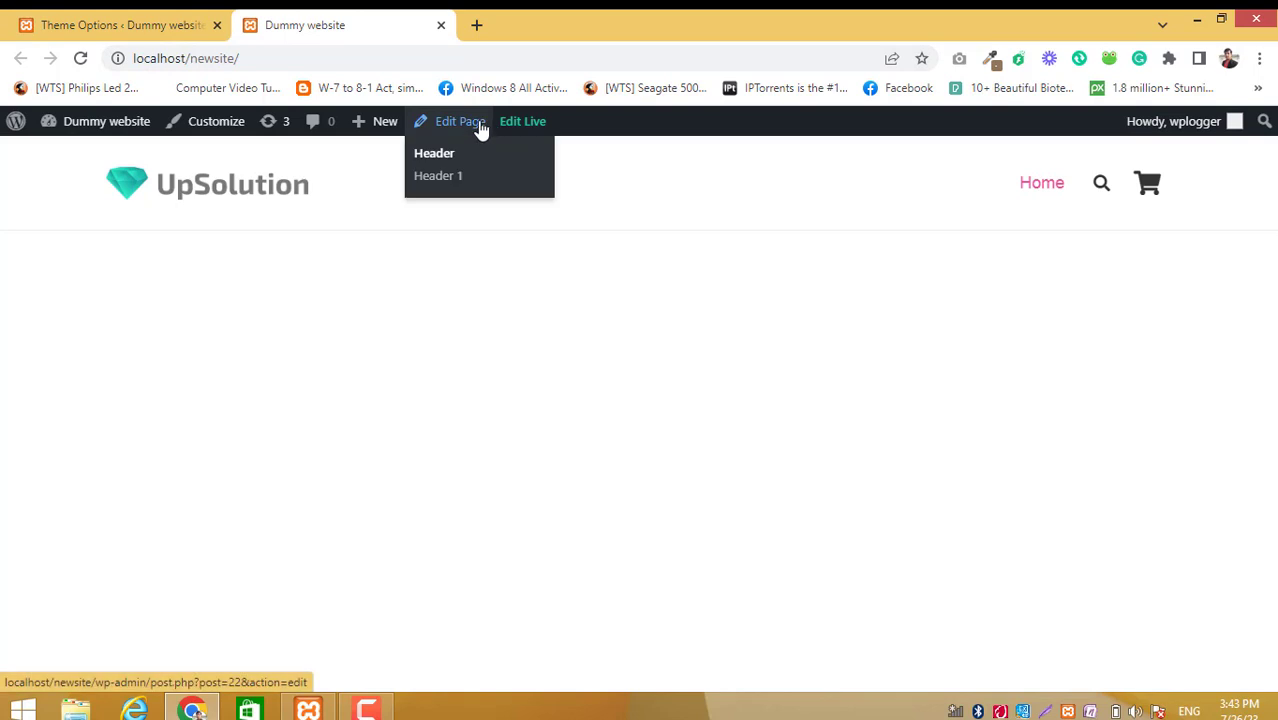
right_click(445, 183)
left_click(480, 190)
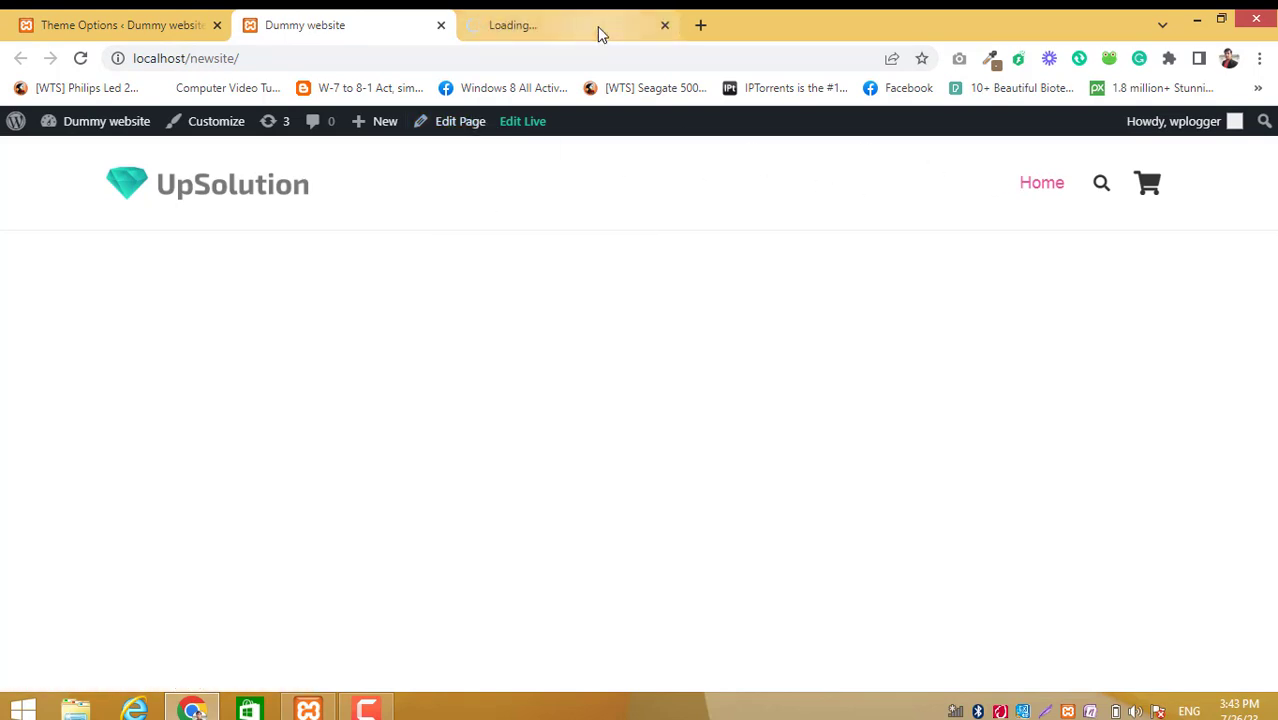
left_click(598, 32)
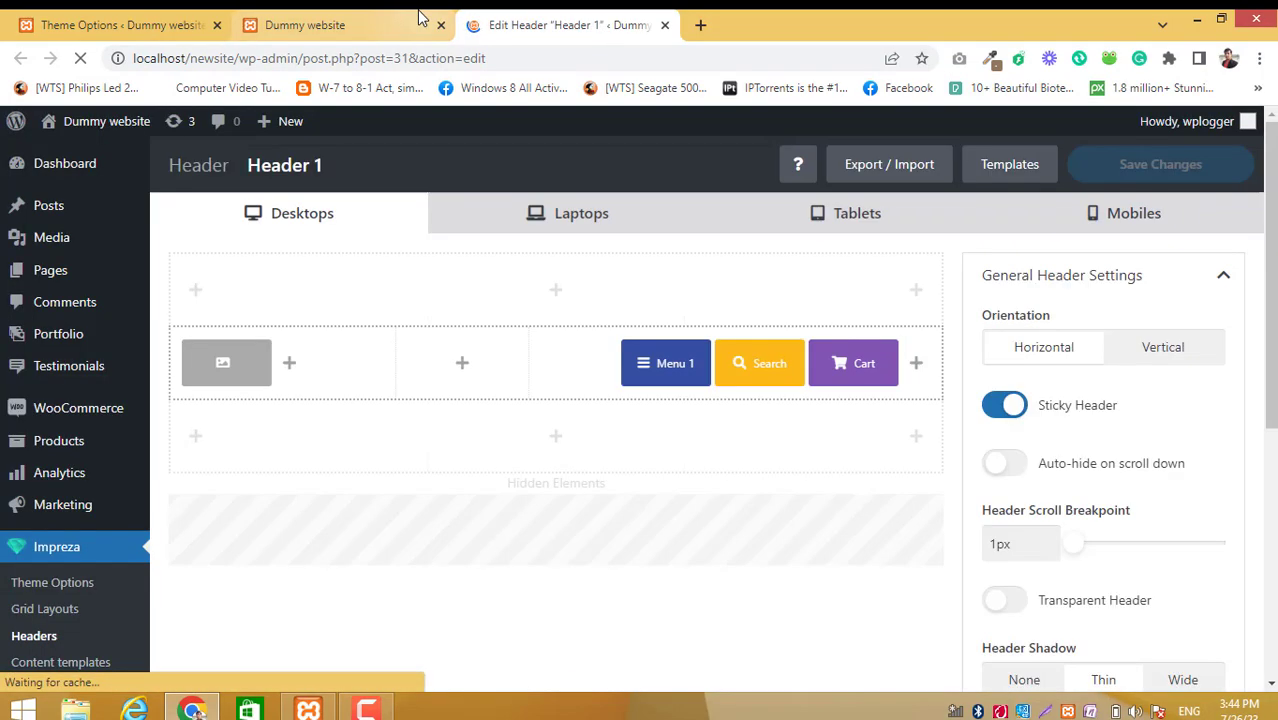
left_click(420, 18)
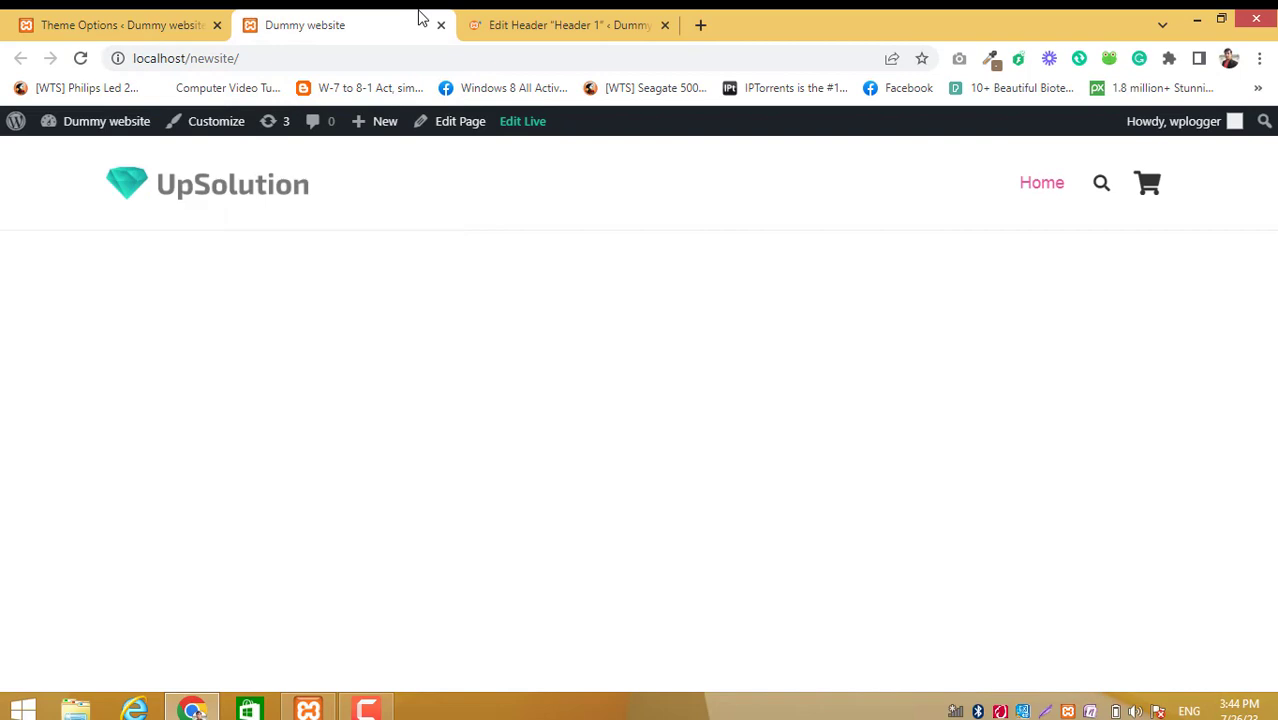
Move the Menu 1 element to the center cell of Header 1's middle row and save the header.
left_click(568, 18)
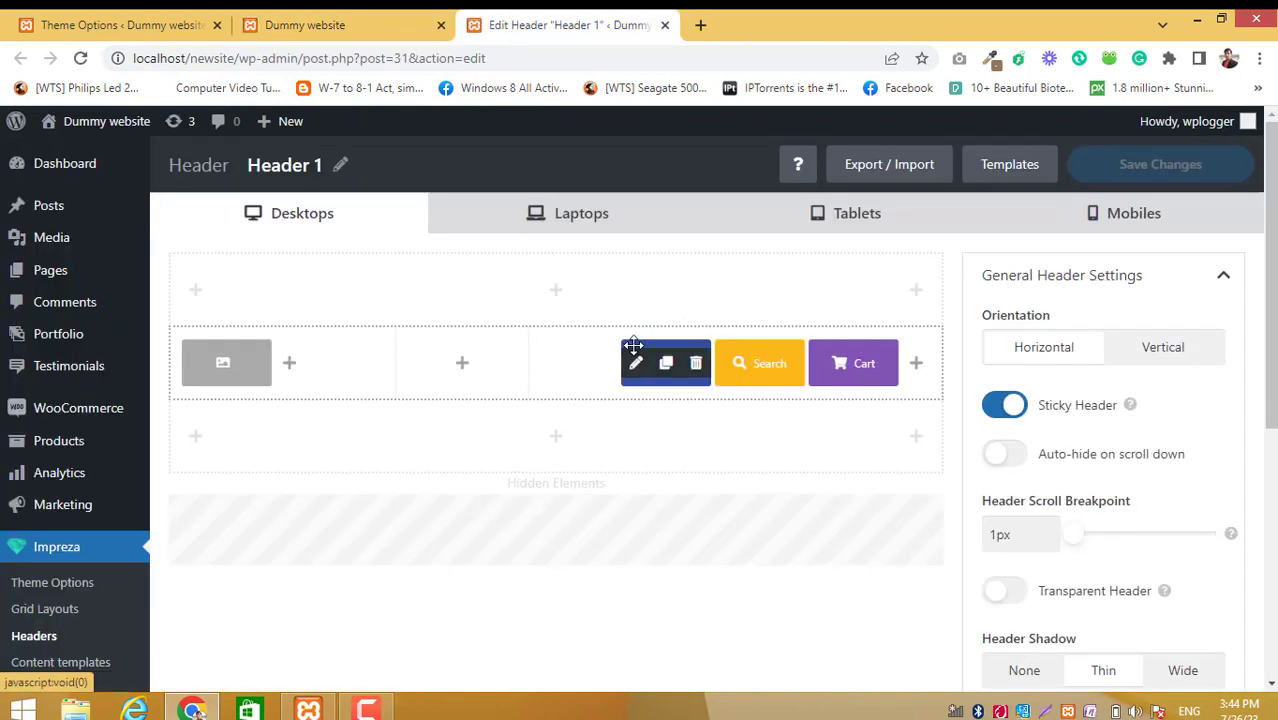
left_click_drag(665, 363, 520, 362)
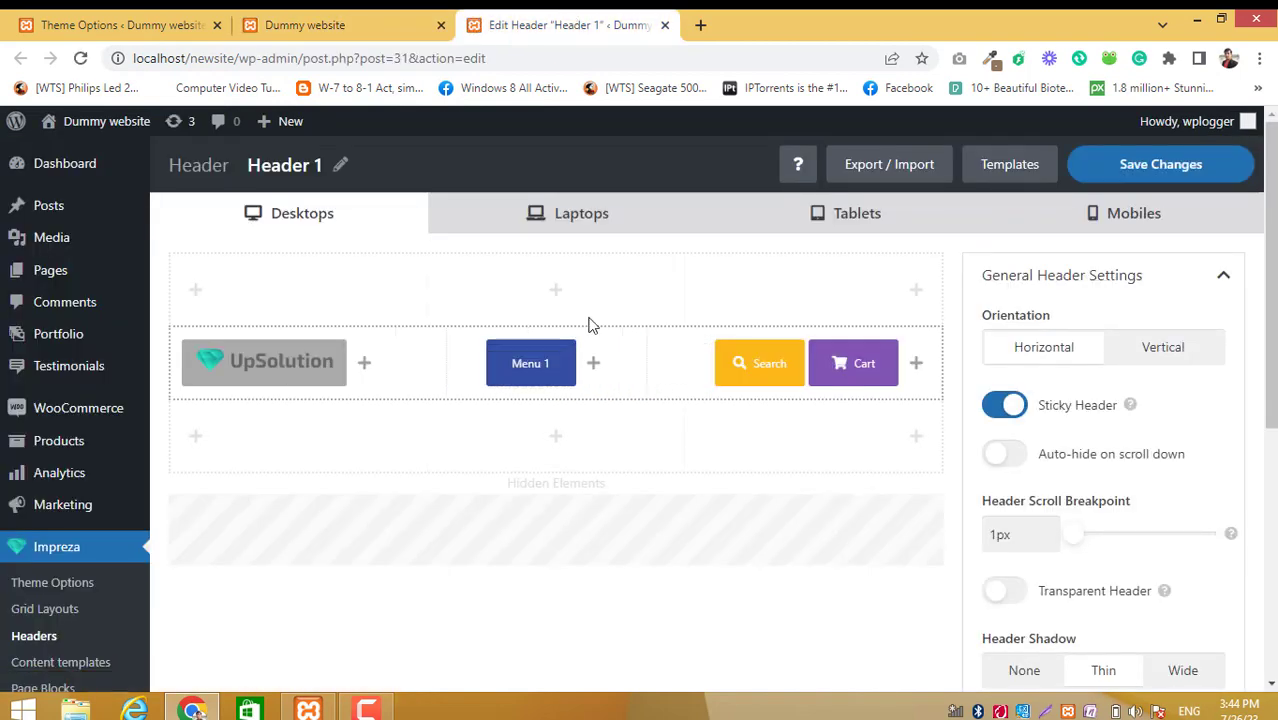
left_click(1168, 170)
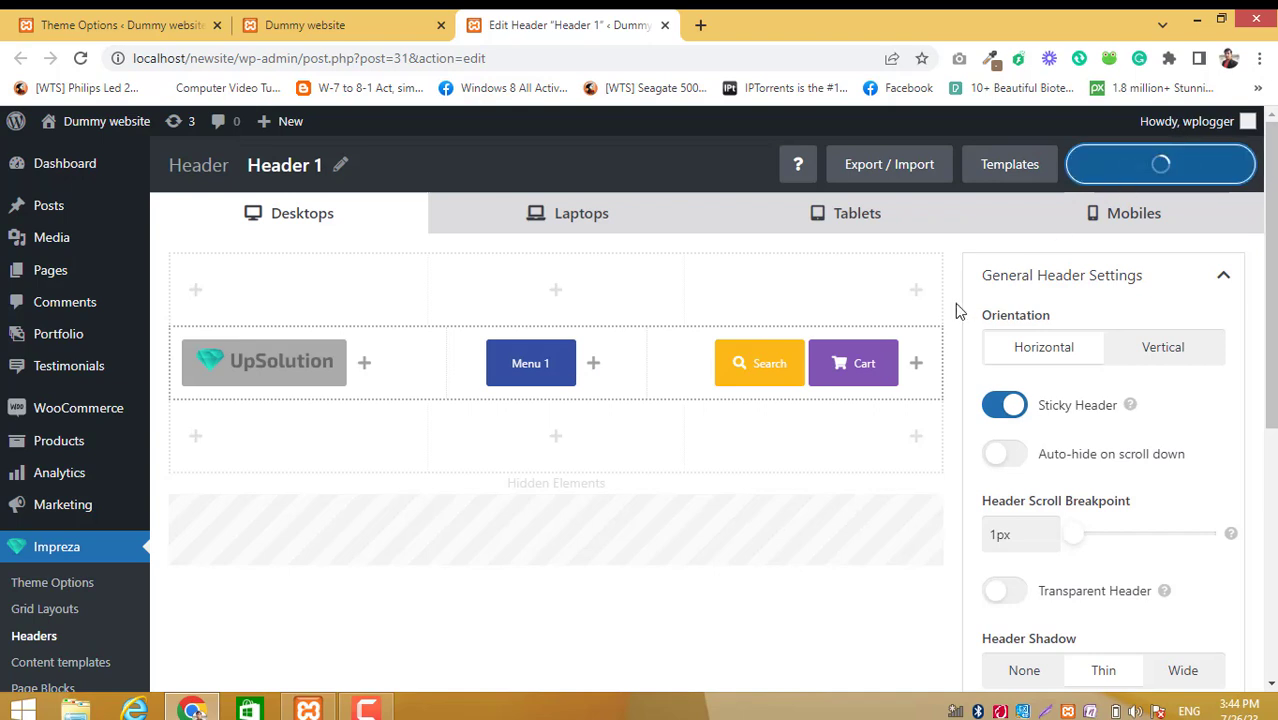
Reload the site's front page to check the menu's position in the header.
left_click(337, 17)
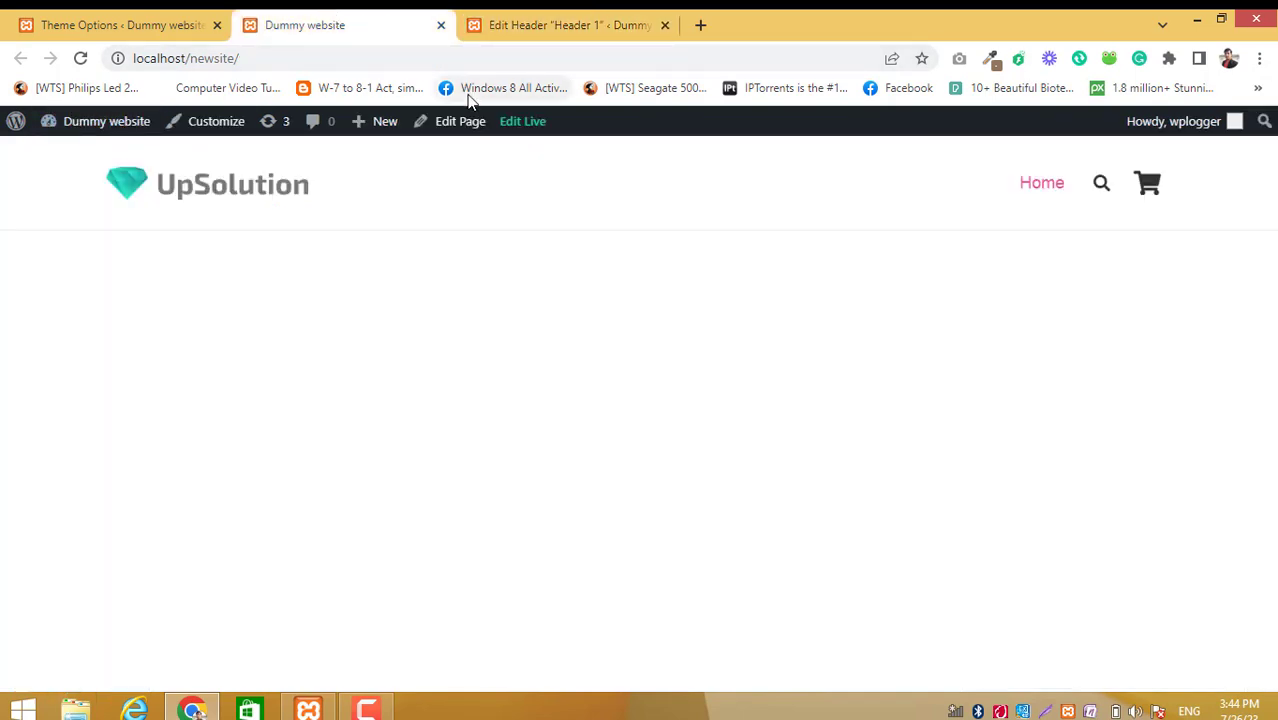
left_click(82, 60)
Open the Home page for editing in a new browser tab, close the header and theme options tabs, and place the editor tab first.
mouse_move(441, 140)
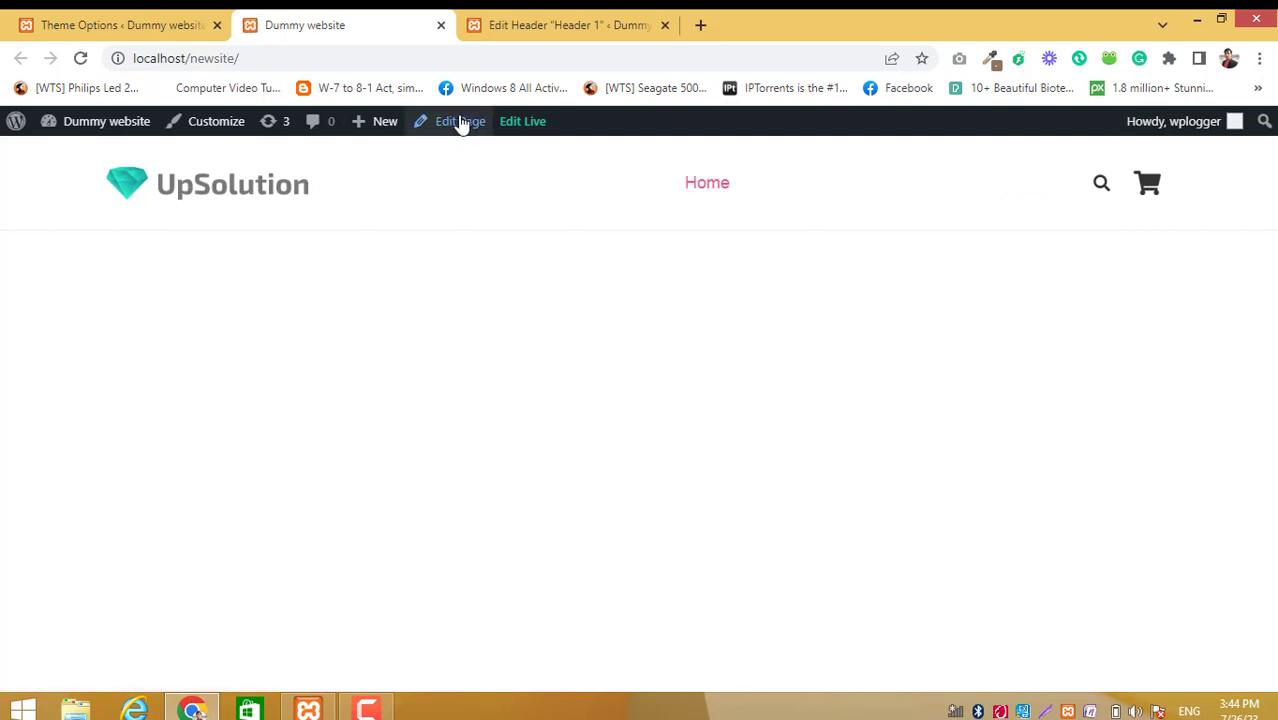
right_click(453, 128)
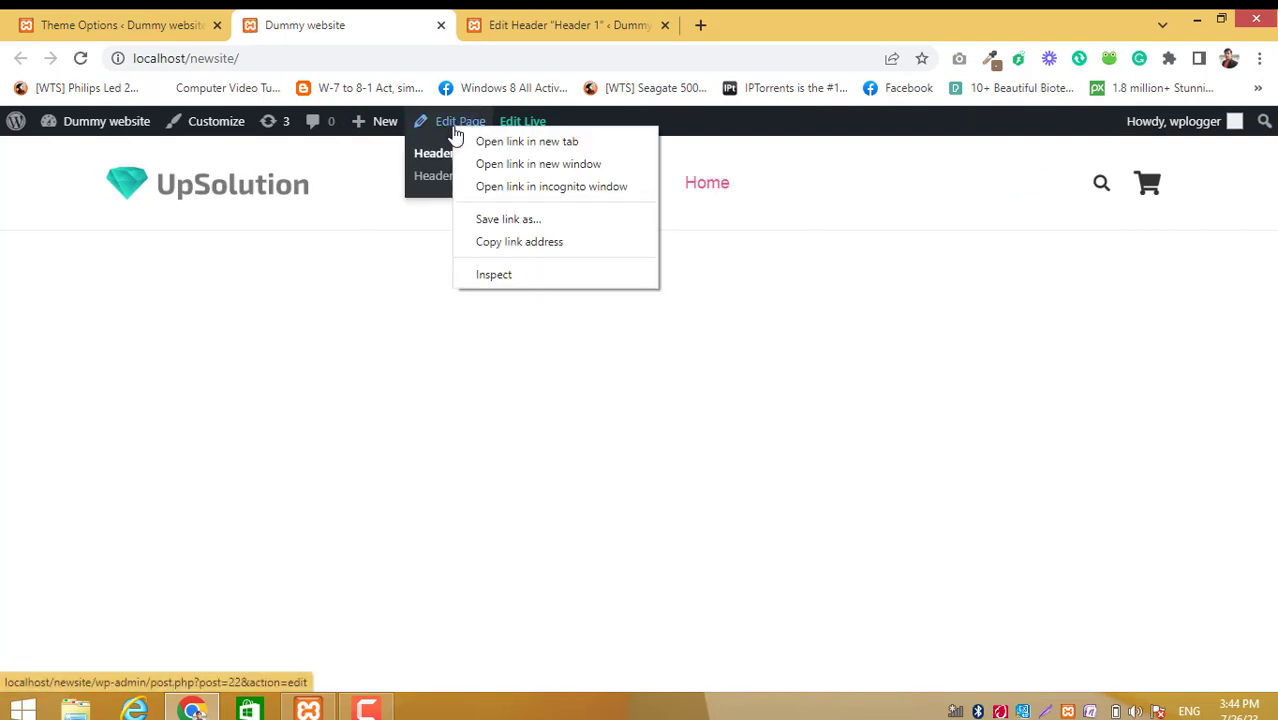
left_click(487, 141)
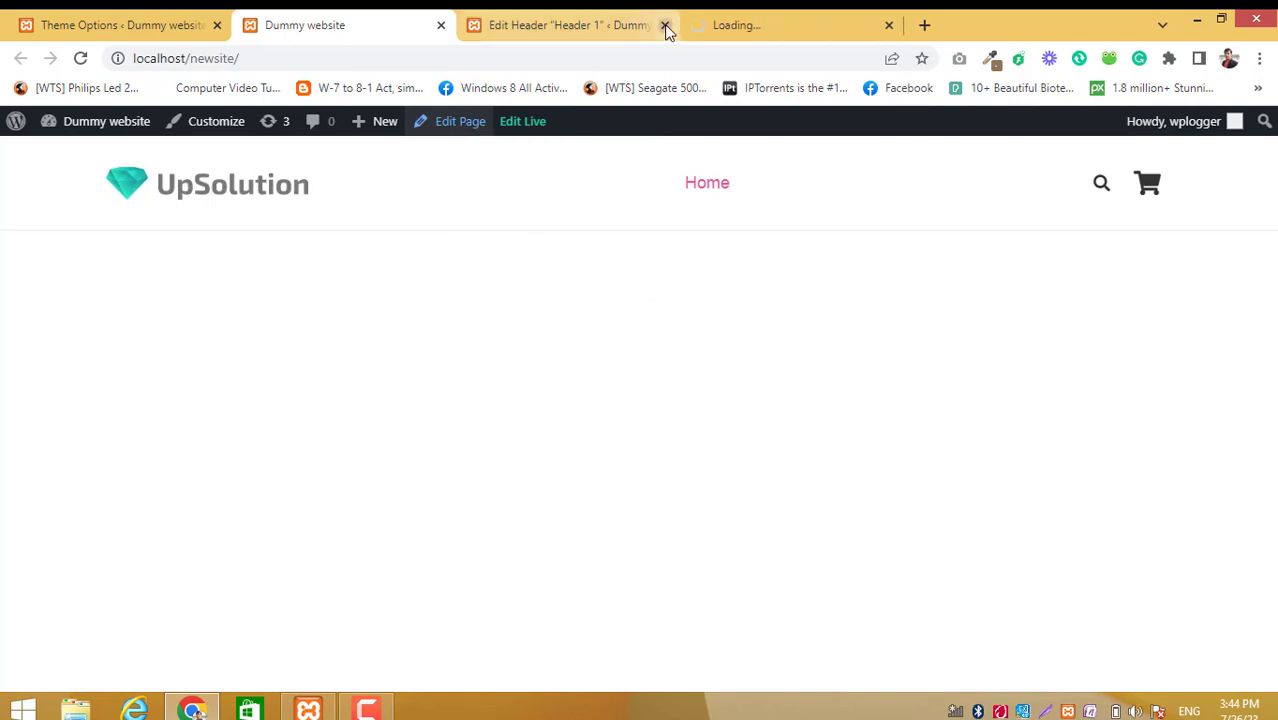
left_click(665, 26)
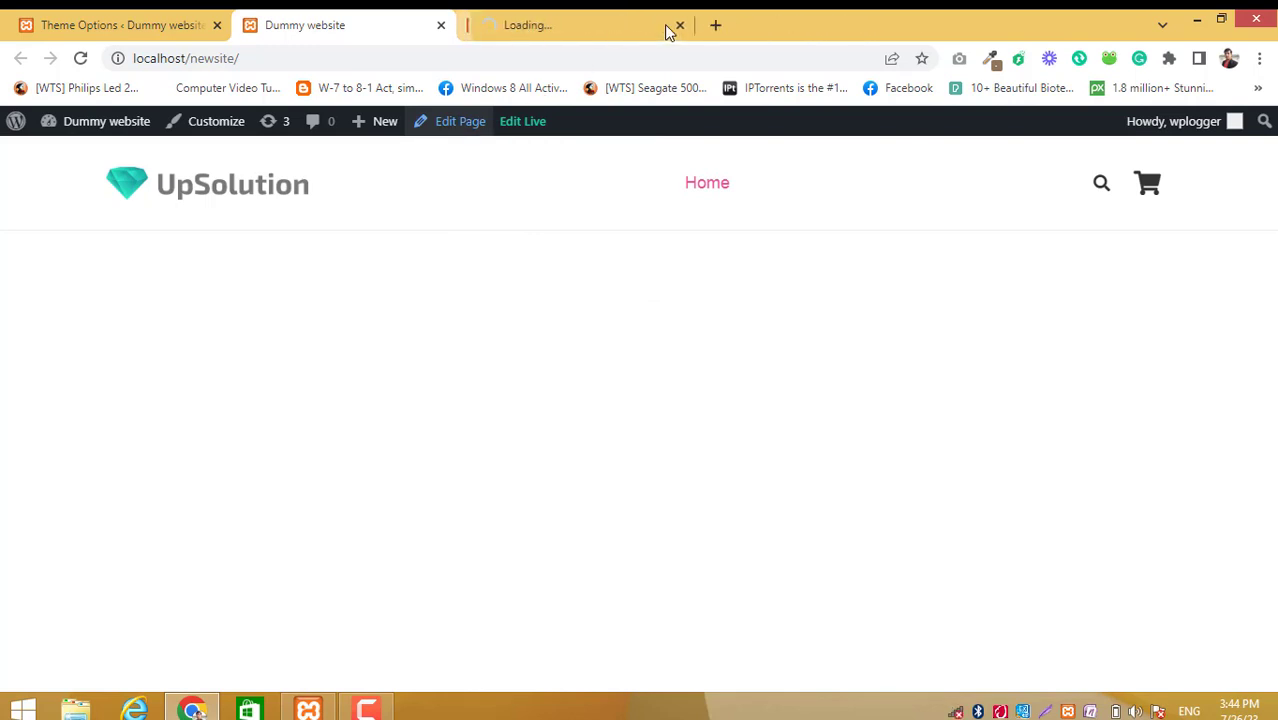
left_click(218, 26)
left_click(320, 18)
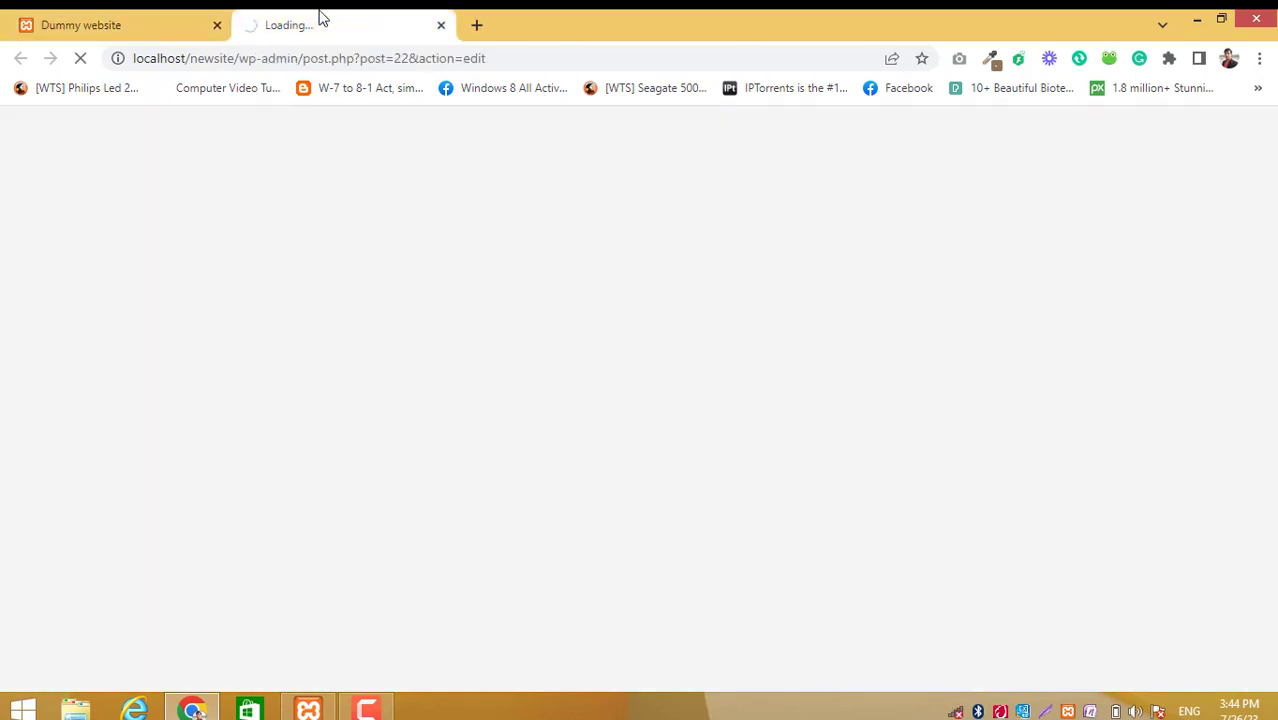
left_click_drag(320, 12, 88, 17)
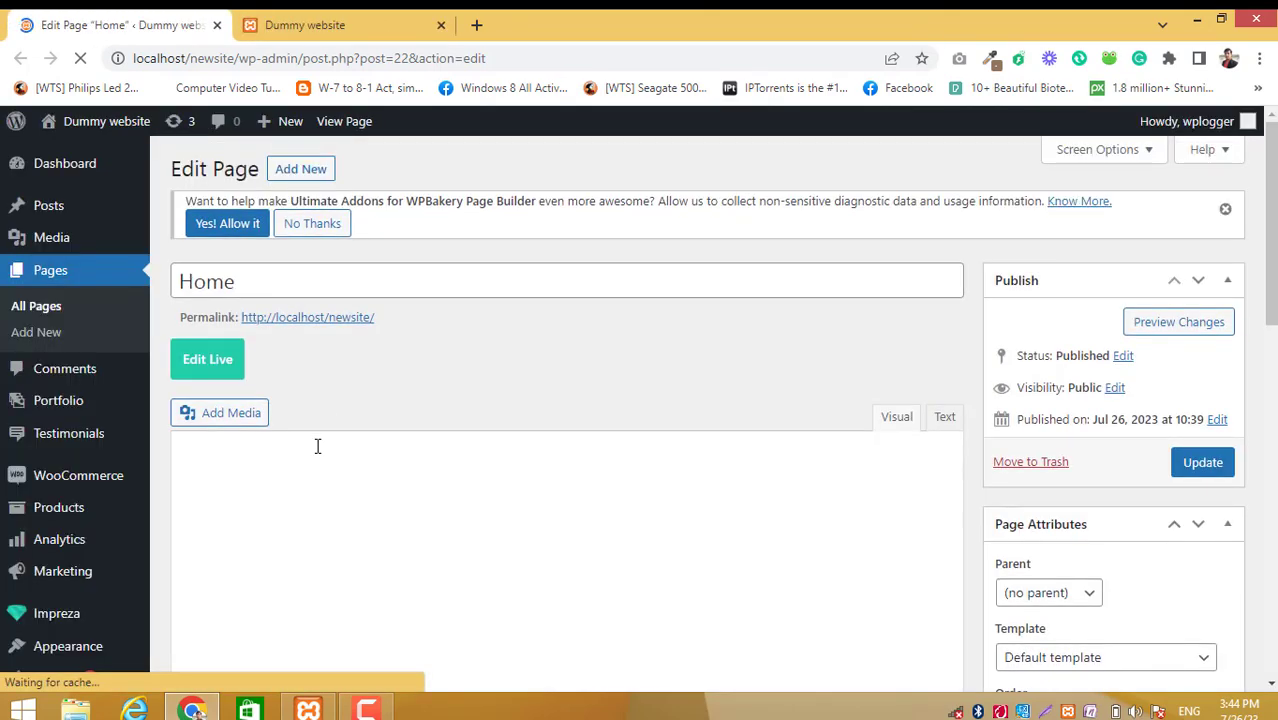
In the WPBakery backend editor, add a row to the Home page and insert a Grid element in it.
left_click(286, 370)
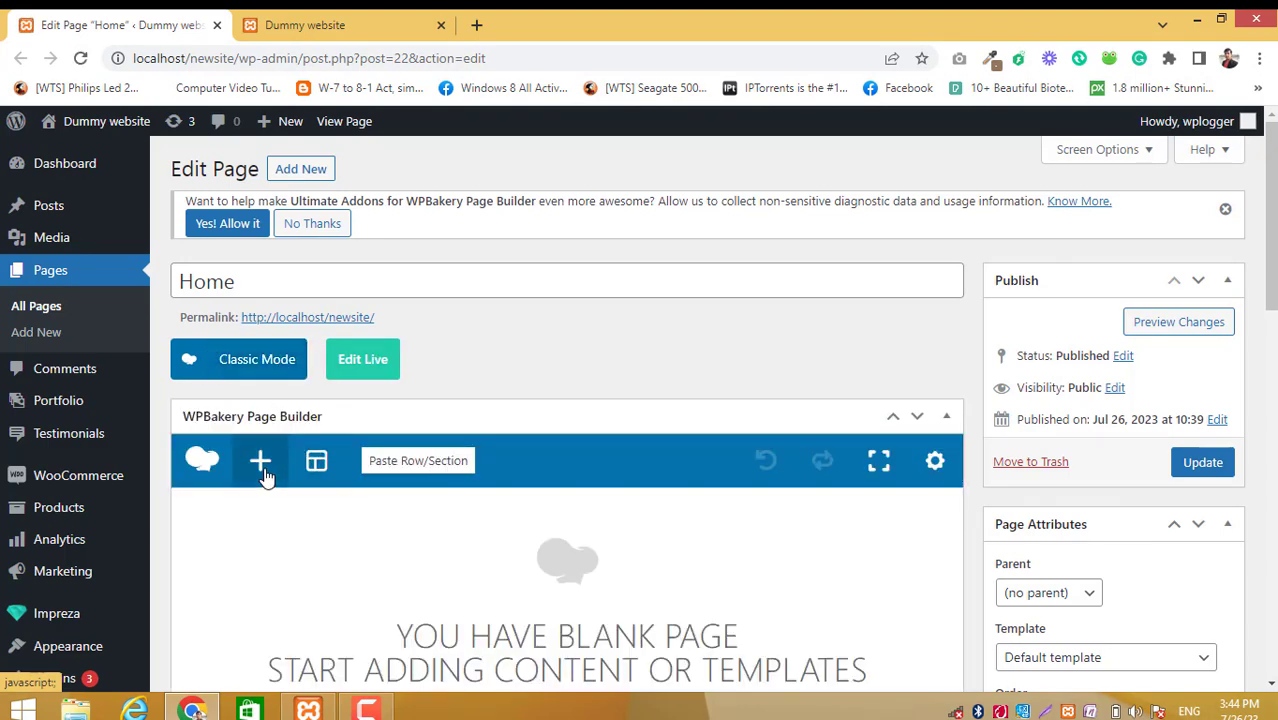
left_click(262, 470)
left_click(243, 298)
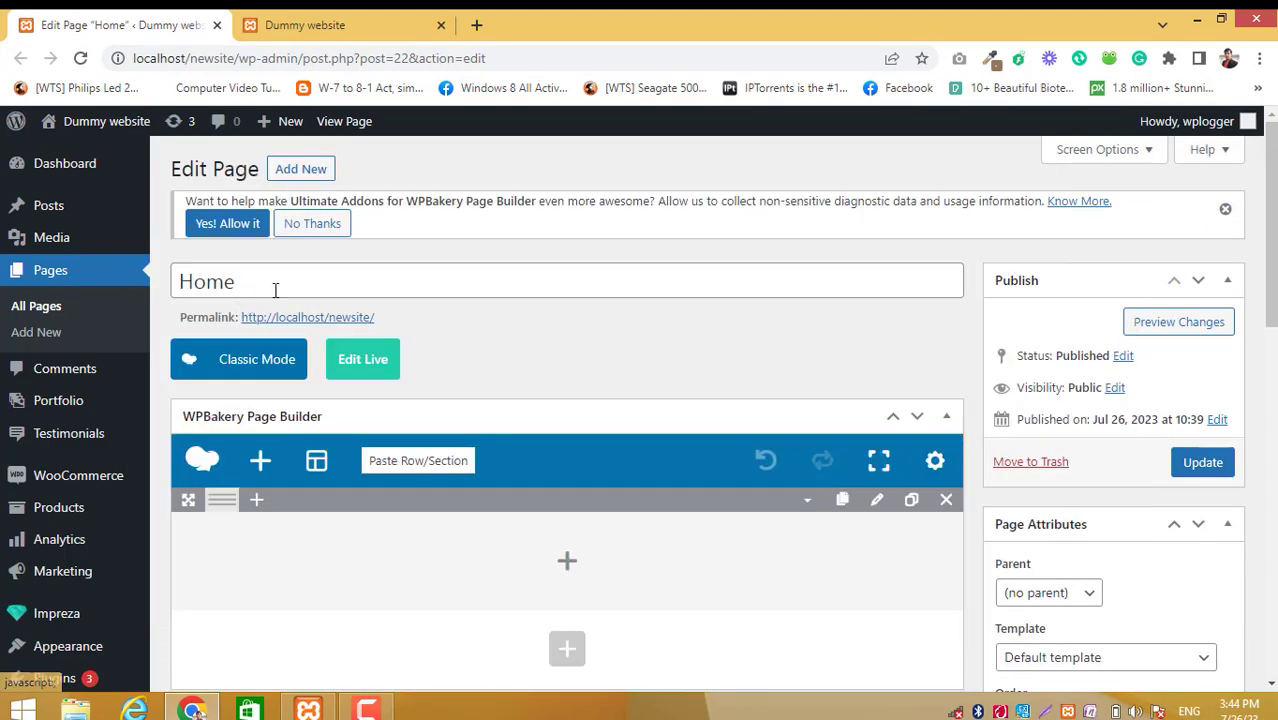
left_click(569, 563)
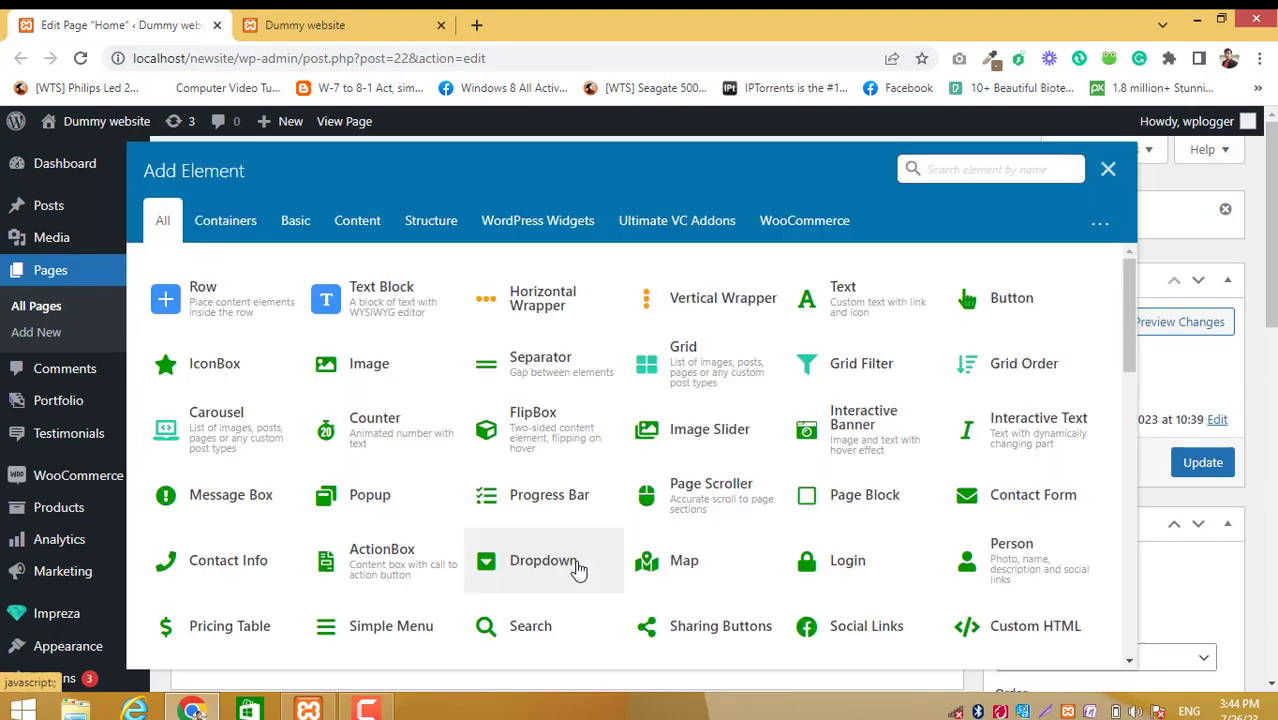
type("grid")
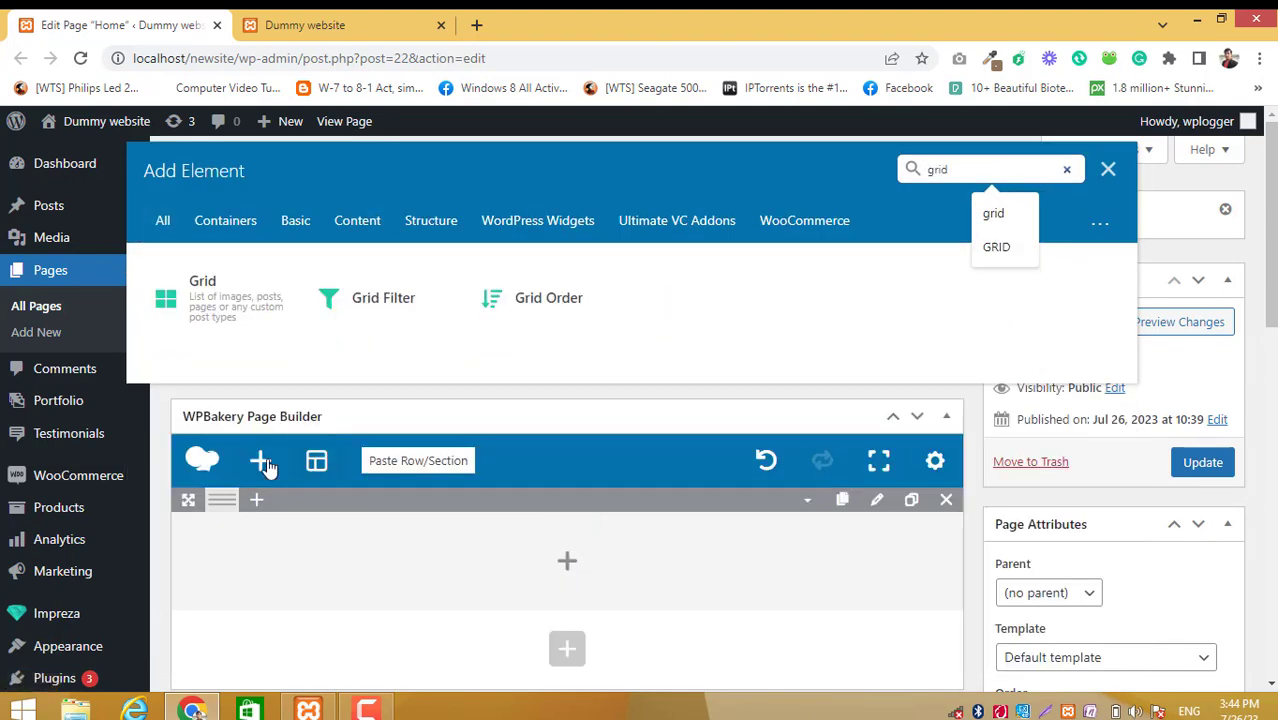
left_click(251, 316)
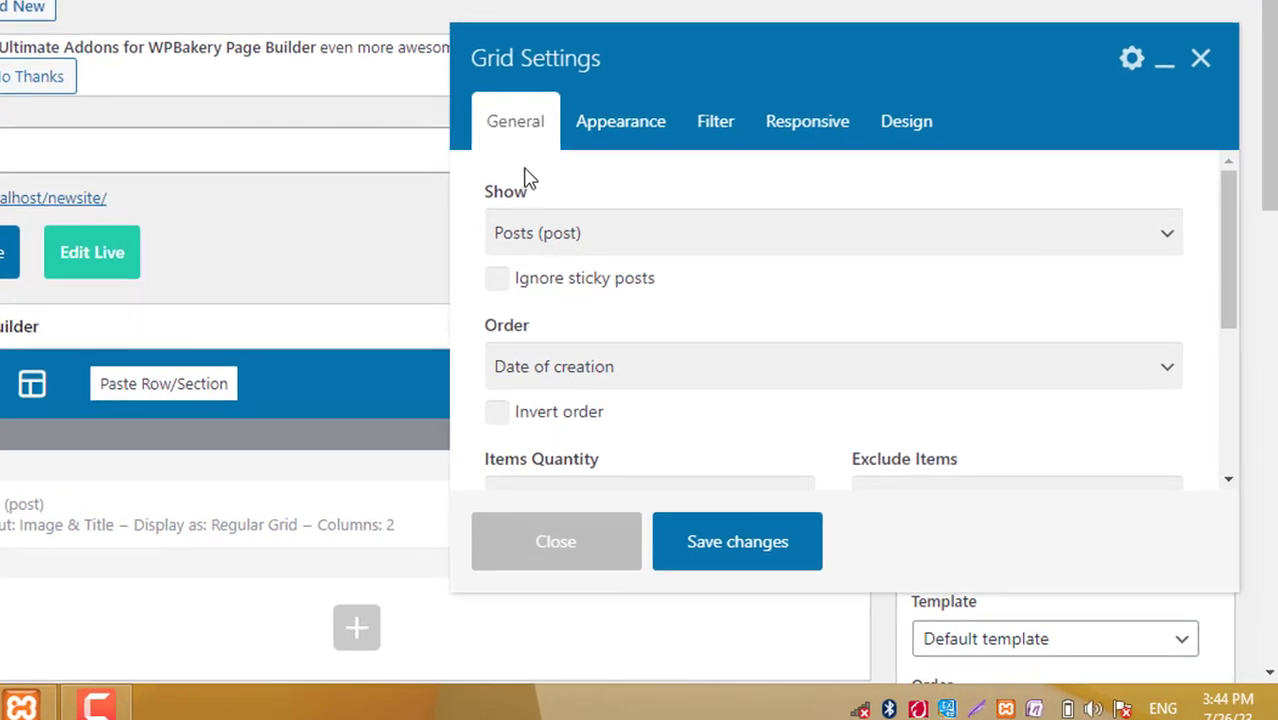
Set the Grid to show Products (product) from the Dell, HP Laptop, Lenovo and samsung categories.
left_click(639, 245)
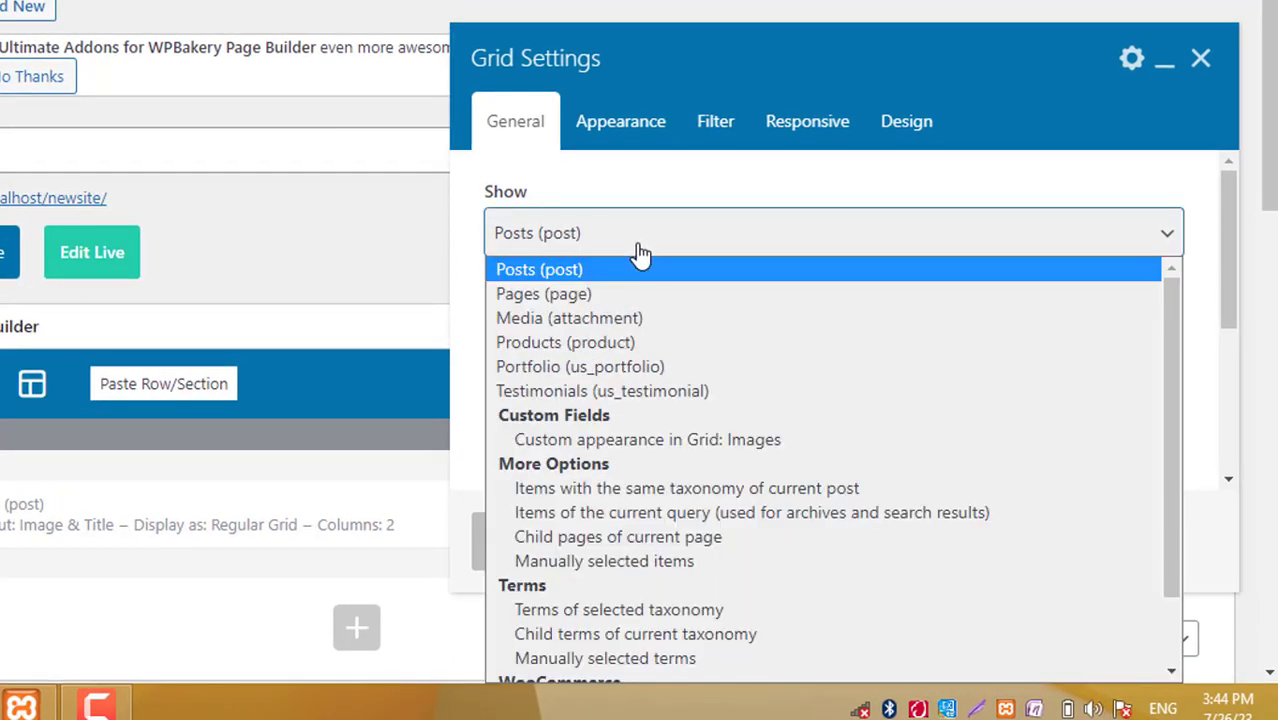
left_click(621, 342)
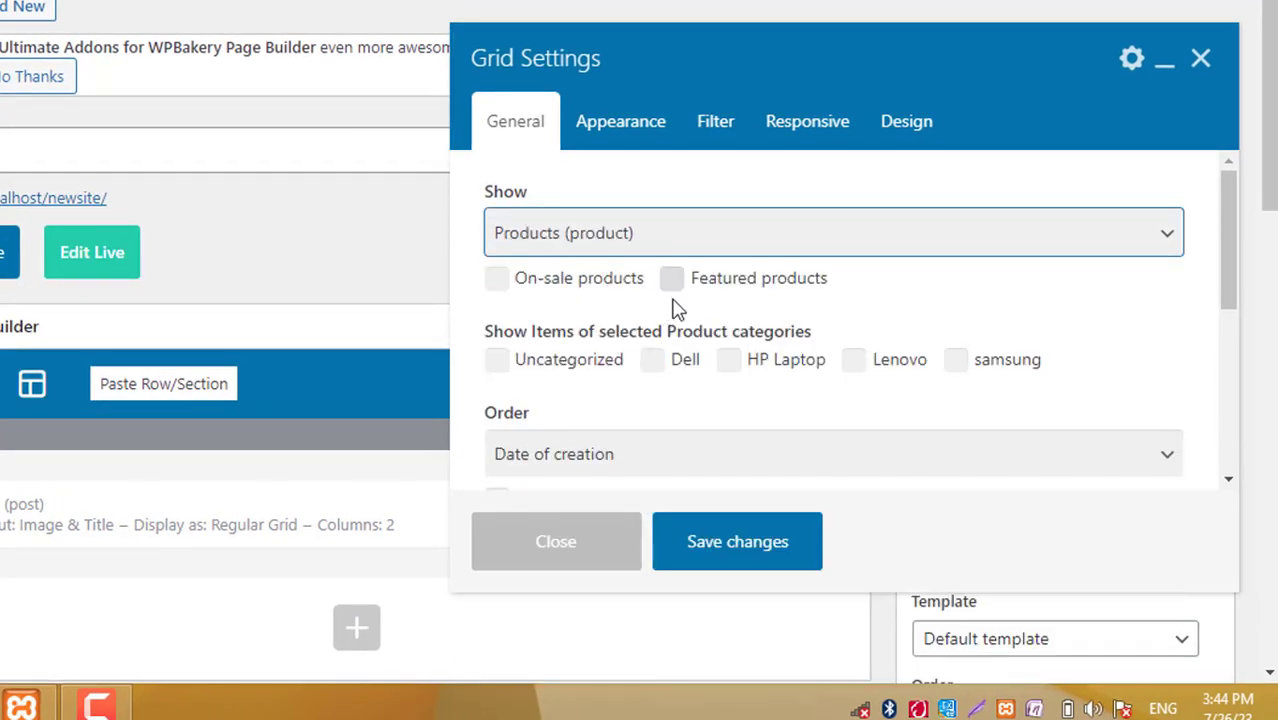
scroll(645, 325, "down", 3)
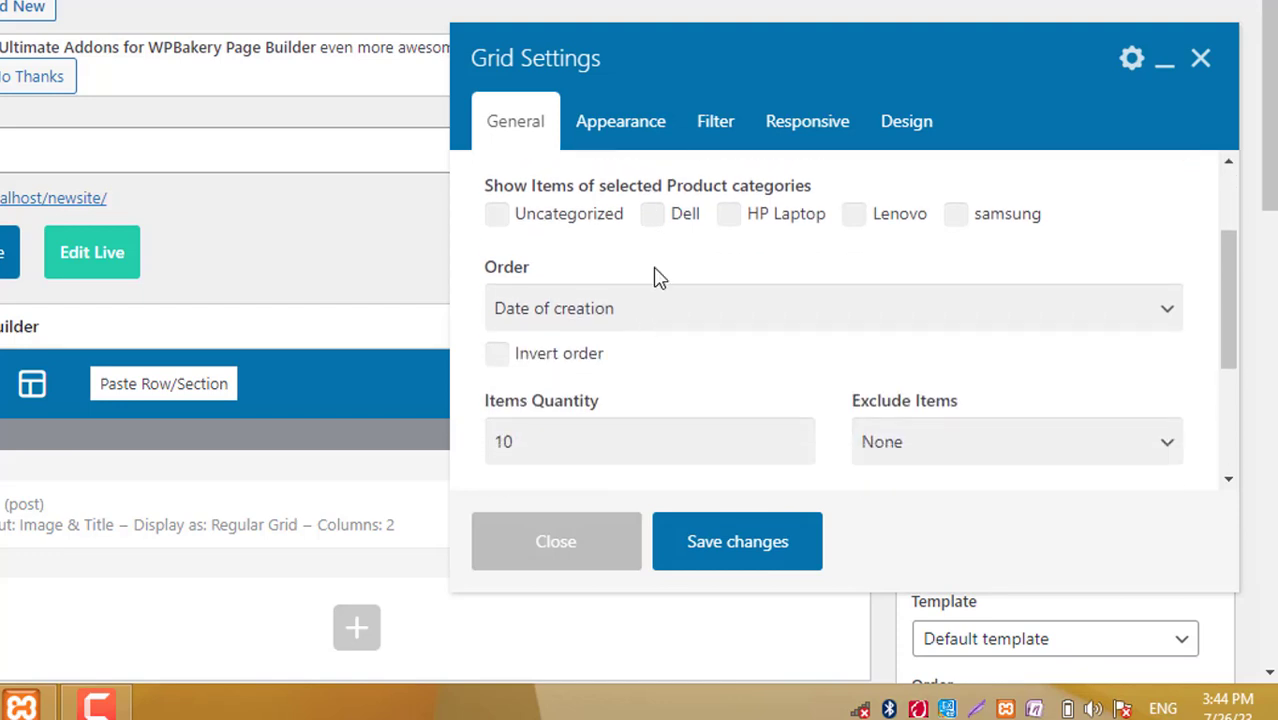
left_click(653, 215)
left_click(729, 216)
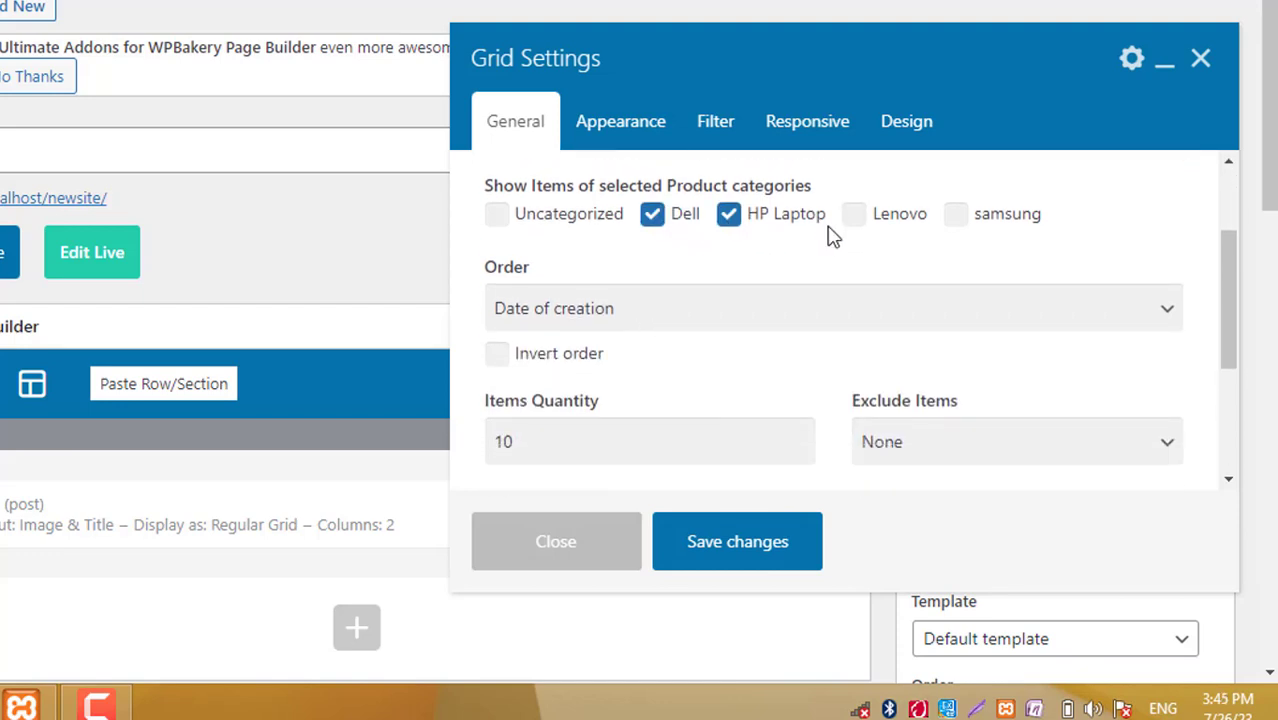
left_click(855, 217)
left_click(952, 220)
scroll(840, 305, "down", 5)
scroll(840, 305, "down", 3)
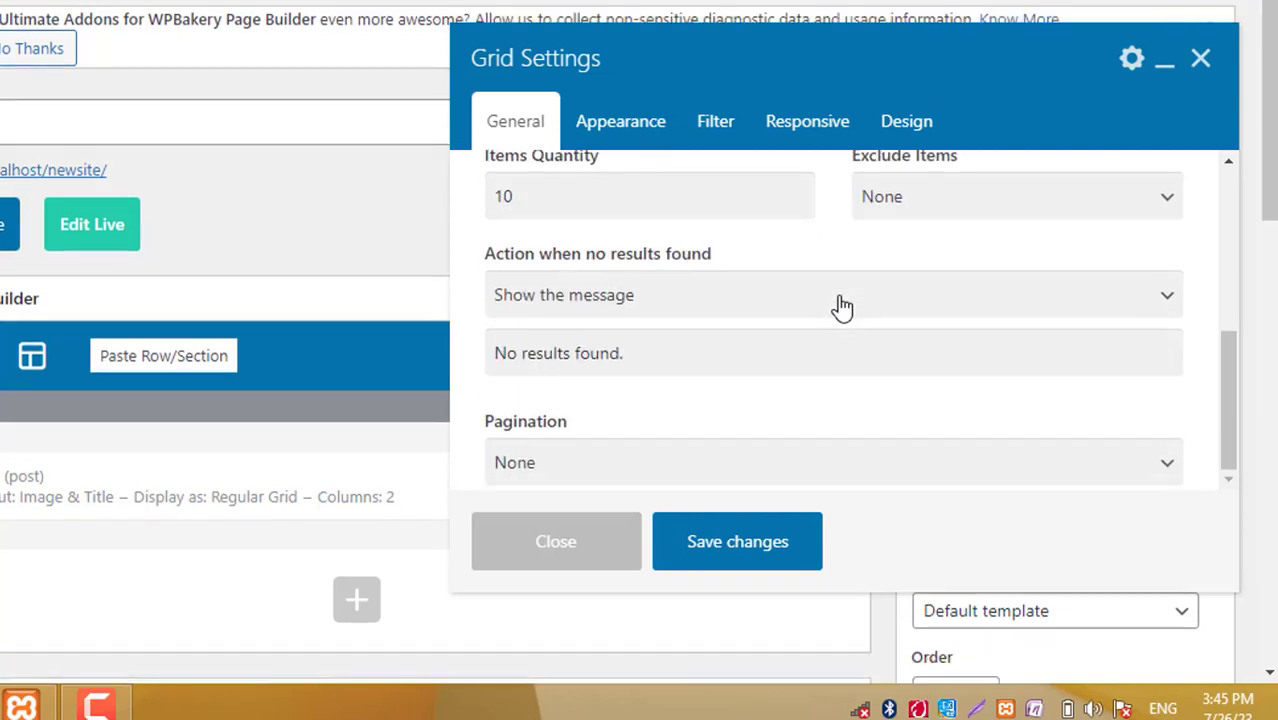
scroll(836, 305, "up", 5)
Set the Grid Layout to Shop Standard, save the Grid settings and update the Home page.
left_click(620, 125)
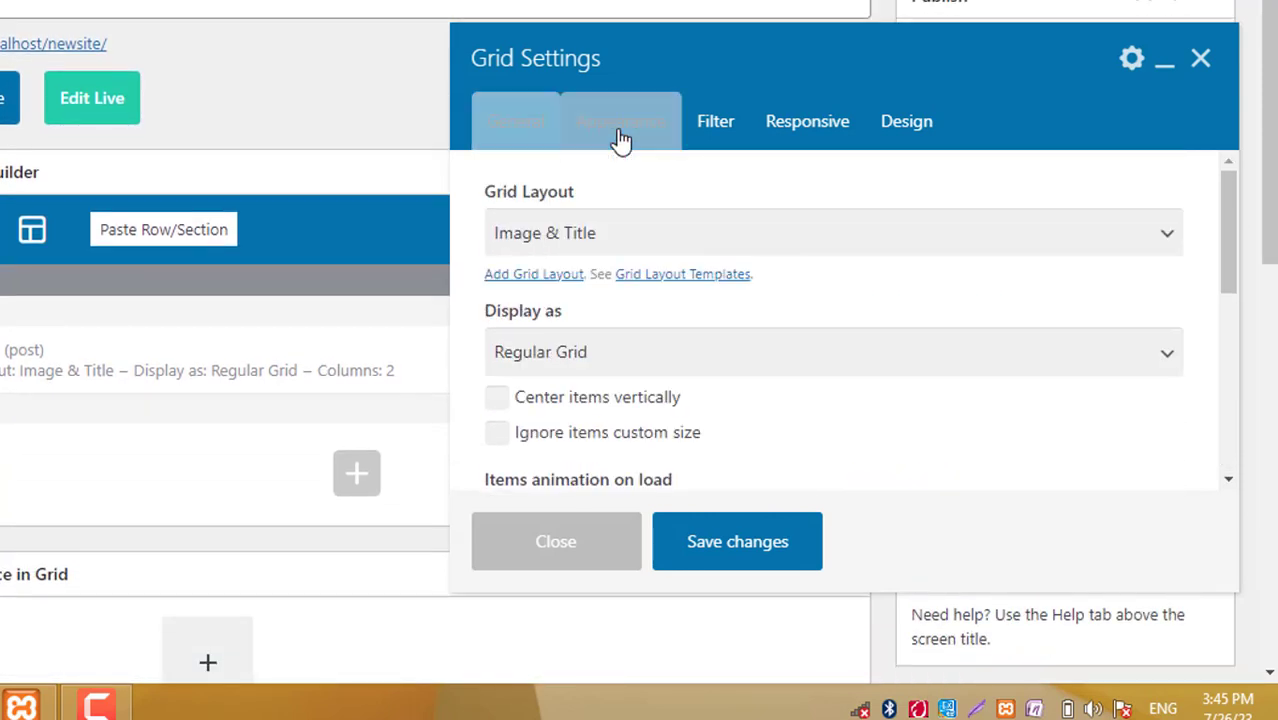
left_click(592, 240)
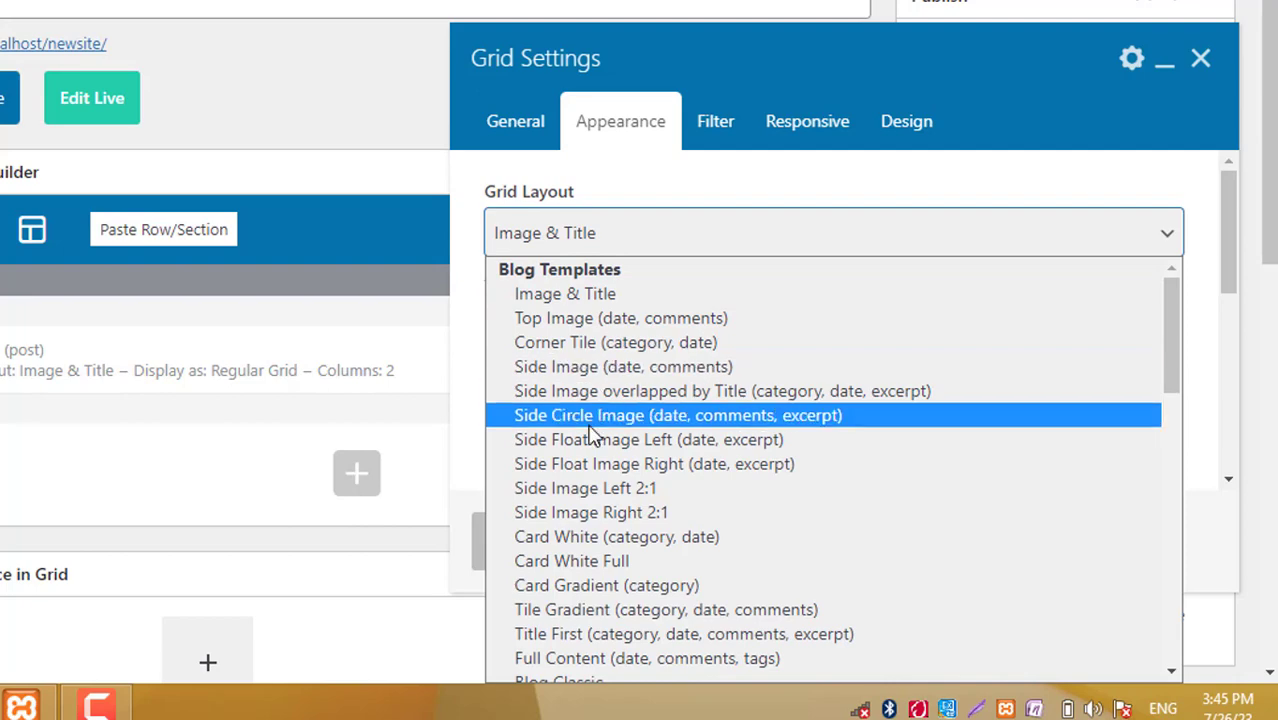
scroll(590, 435, "down", 10)
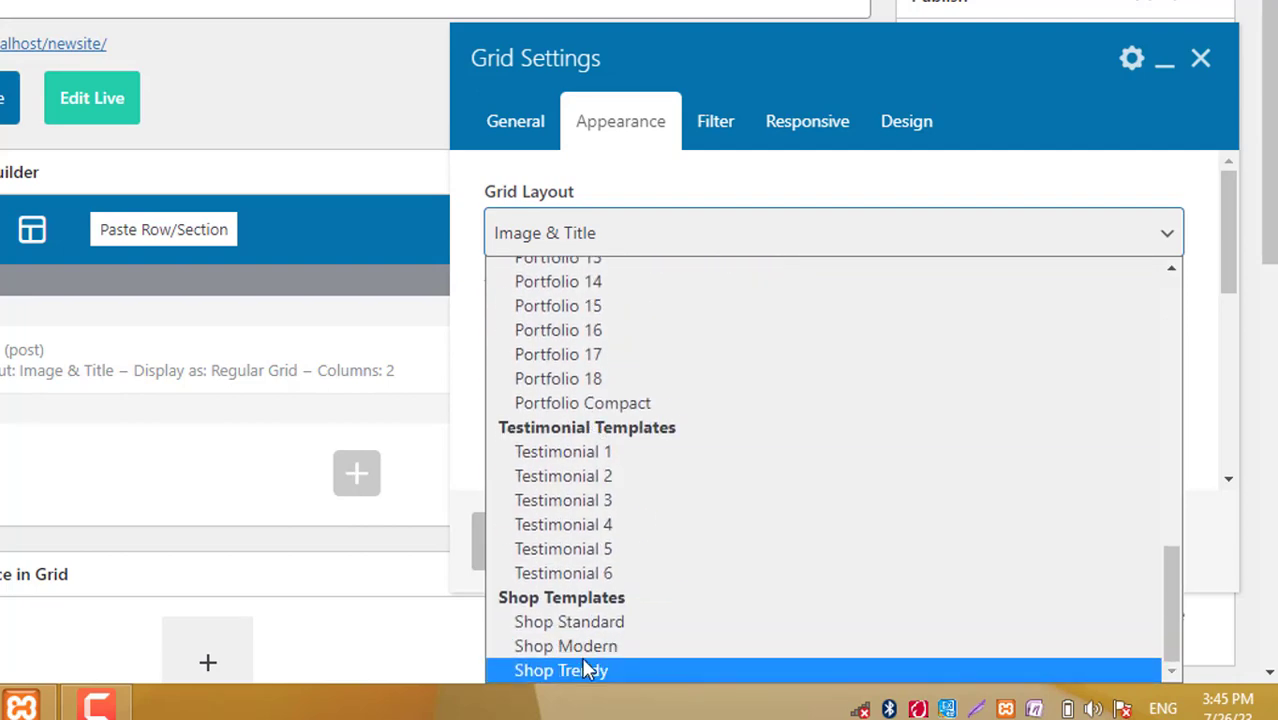
left_click(585, 625)
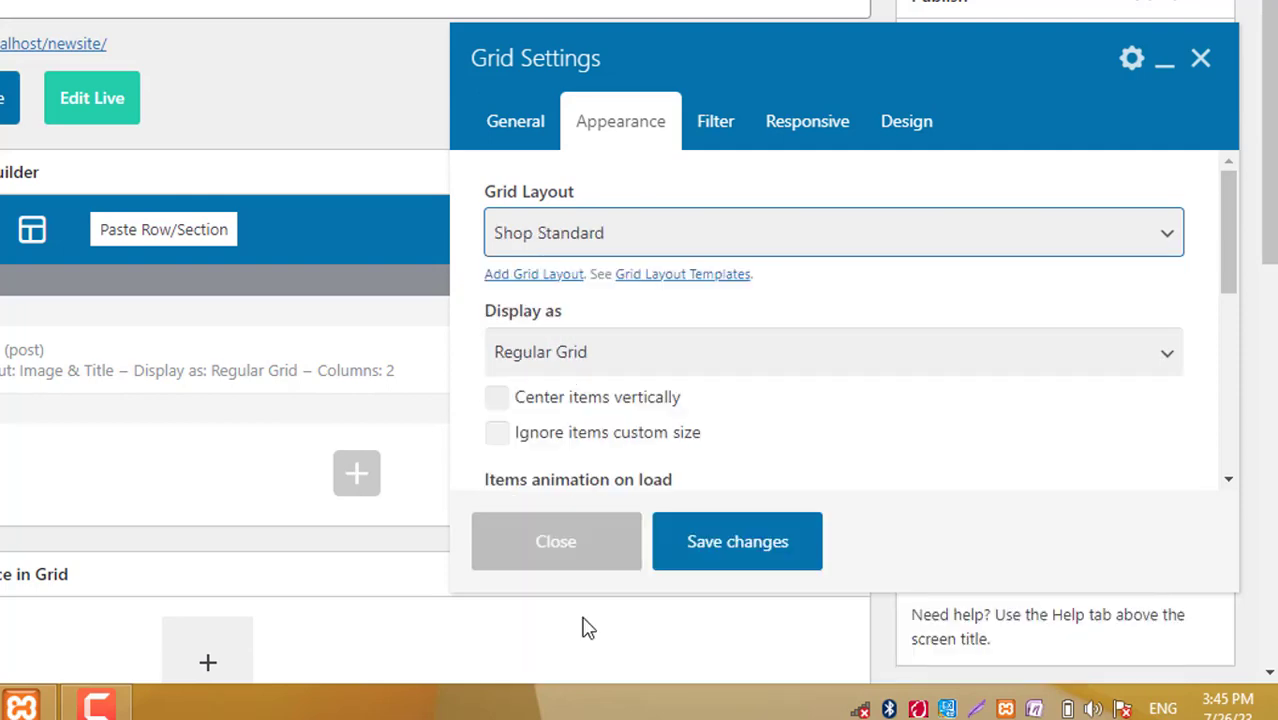
left_click(739, 542)
left_click(1192, 242)
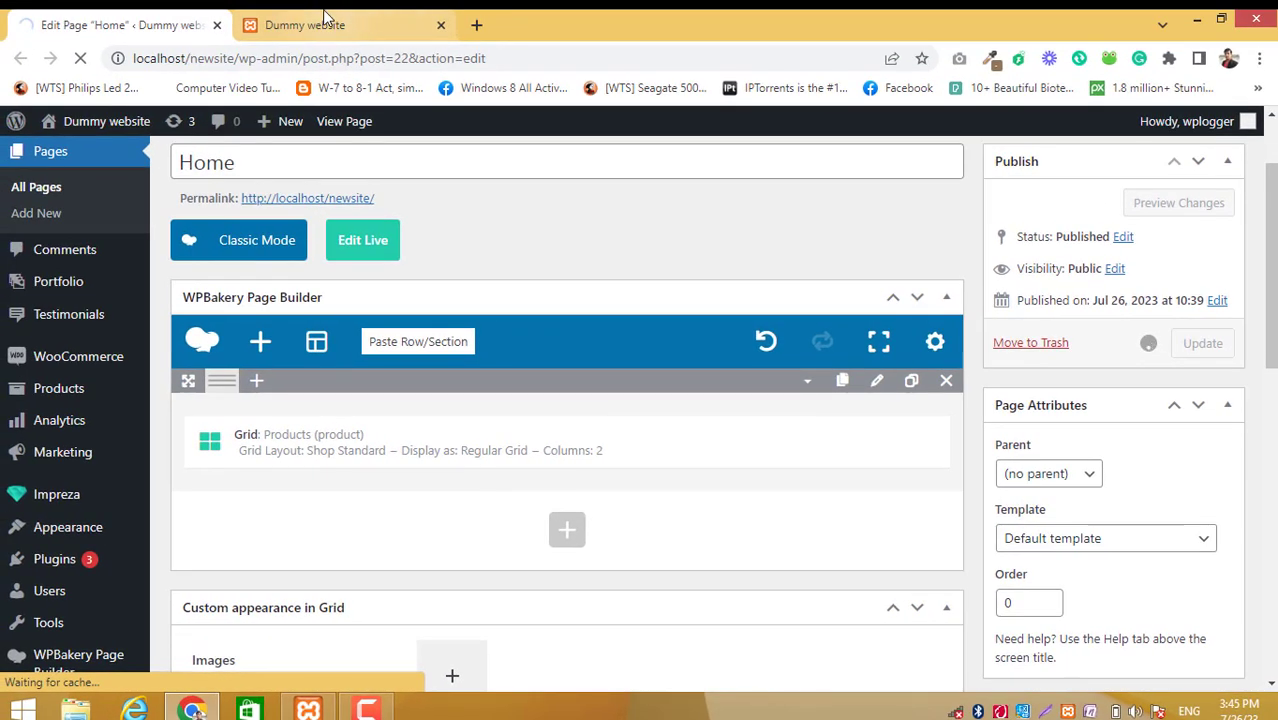
Reload the site's front page and look over the laptop product grid.
left_click(323, 18)
left_click(349, 58)
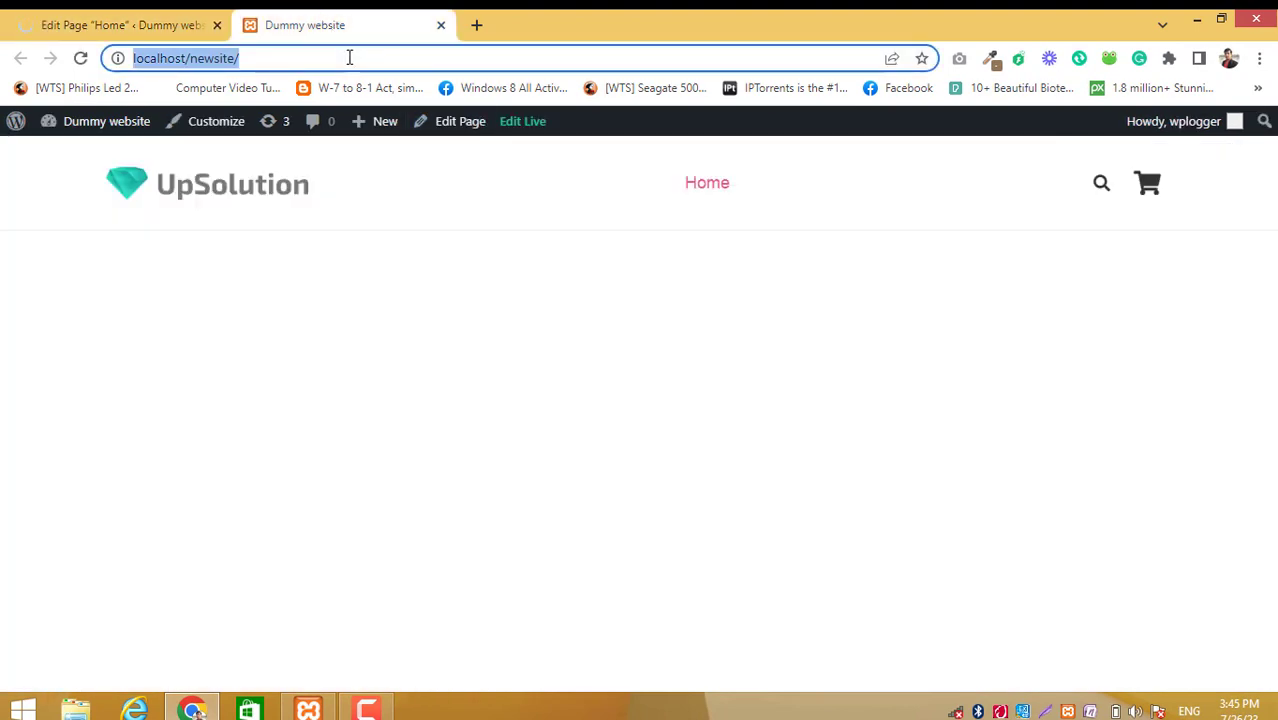
key("Return")
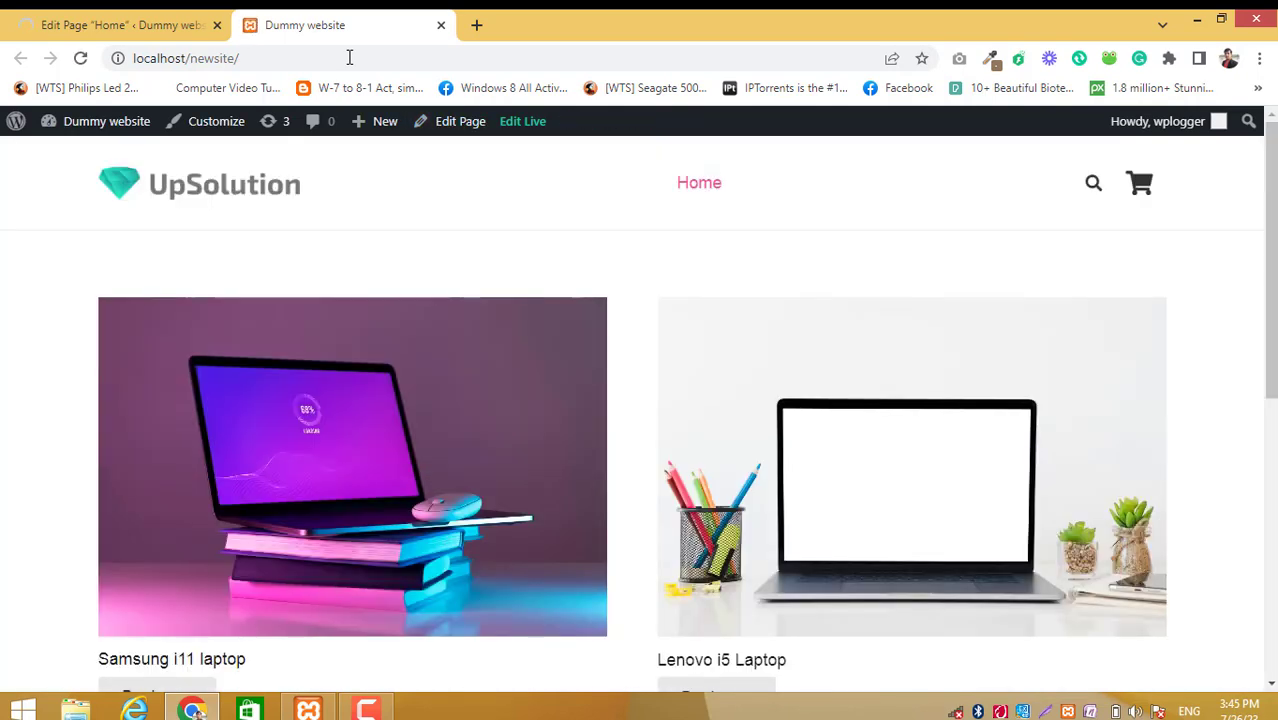
scroll(571, 471, "down", 3)
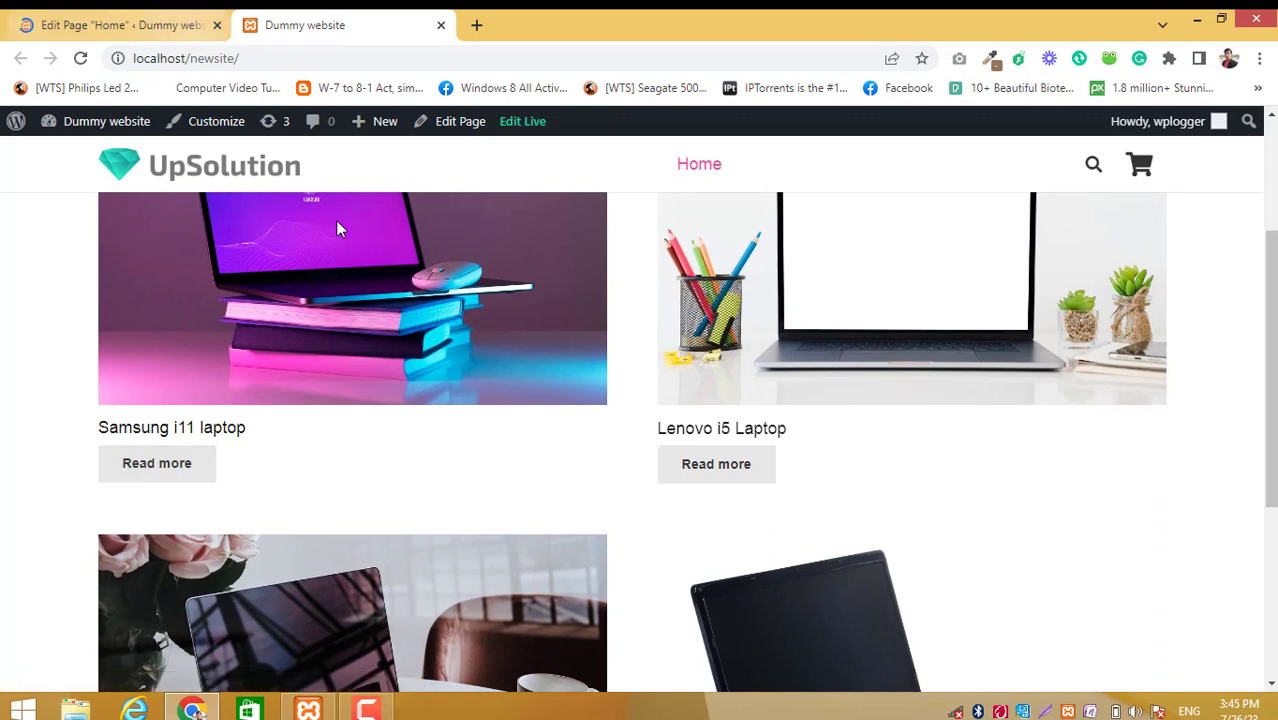
scroll(345, 367, "up", 3)
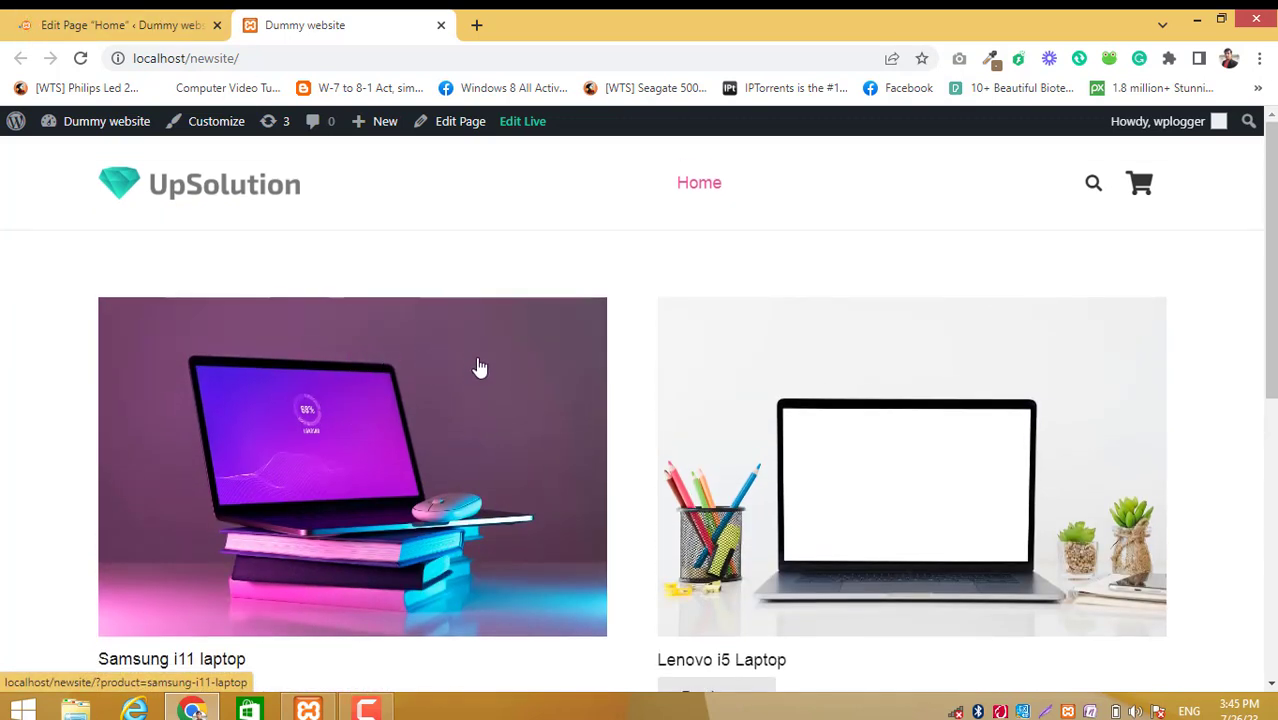
Reopen the settings of the Home page's Grid element and change the Grid Layout to Shop Modern.
left_click(157, 25)
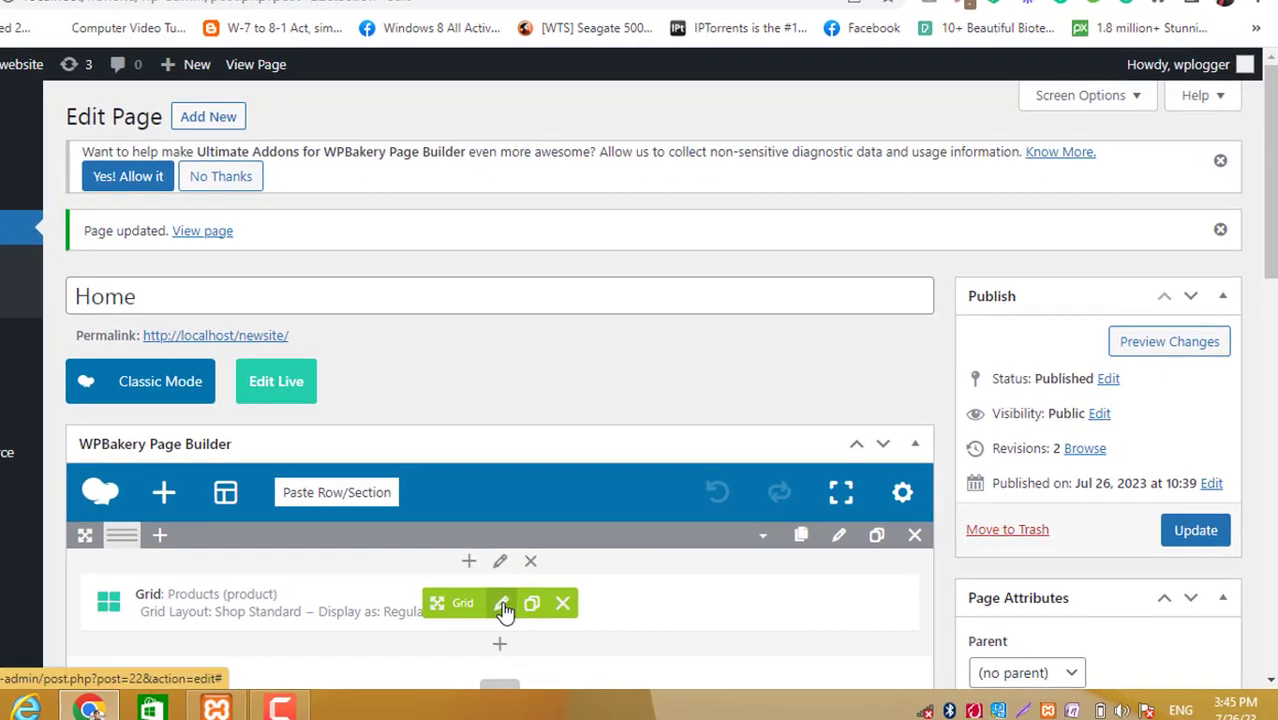
left_click(568, 613)
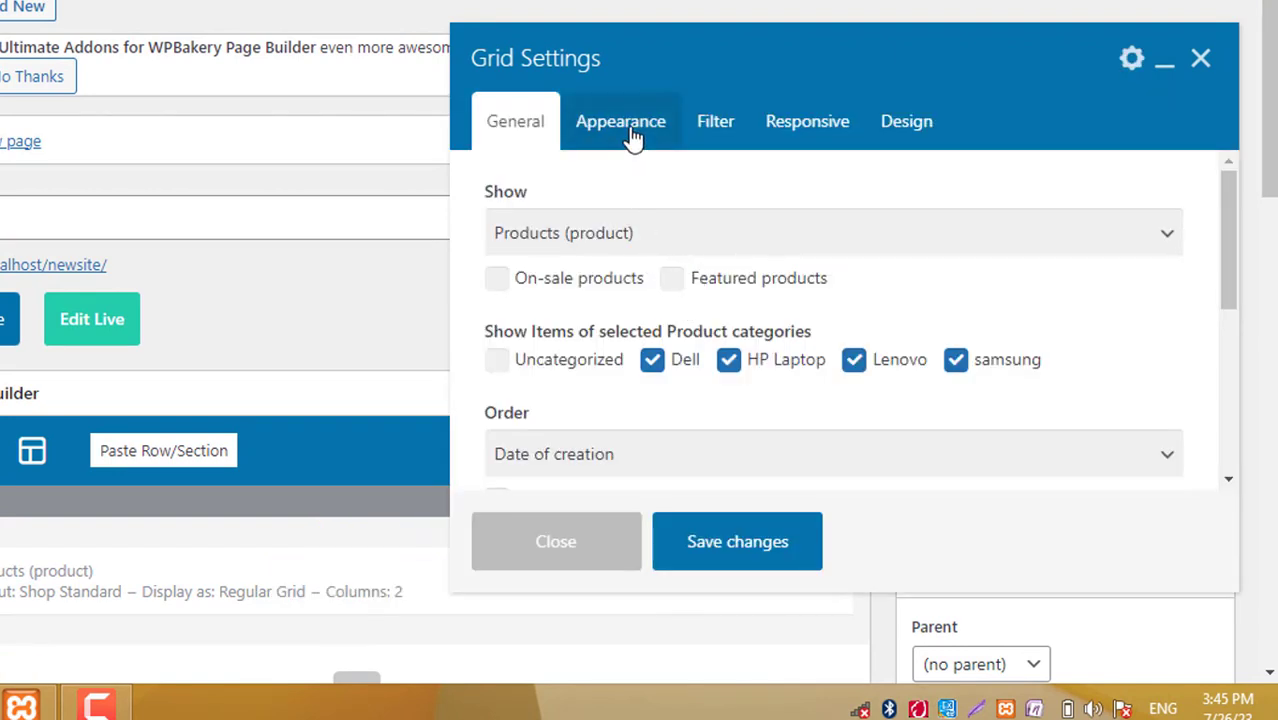
left_click(630, 135)
left_click(624, 236)
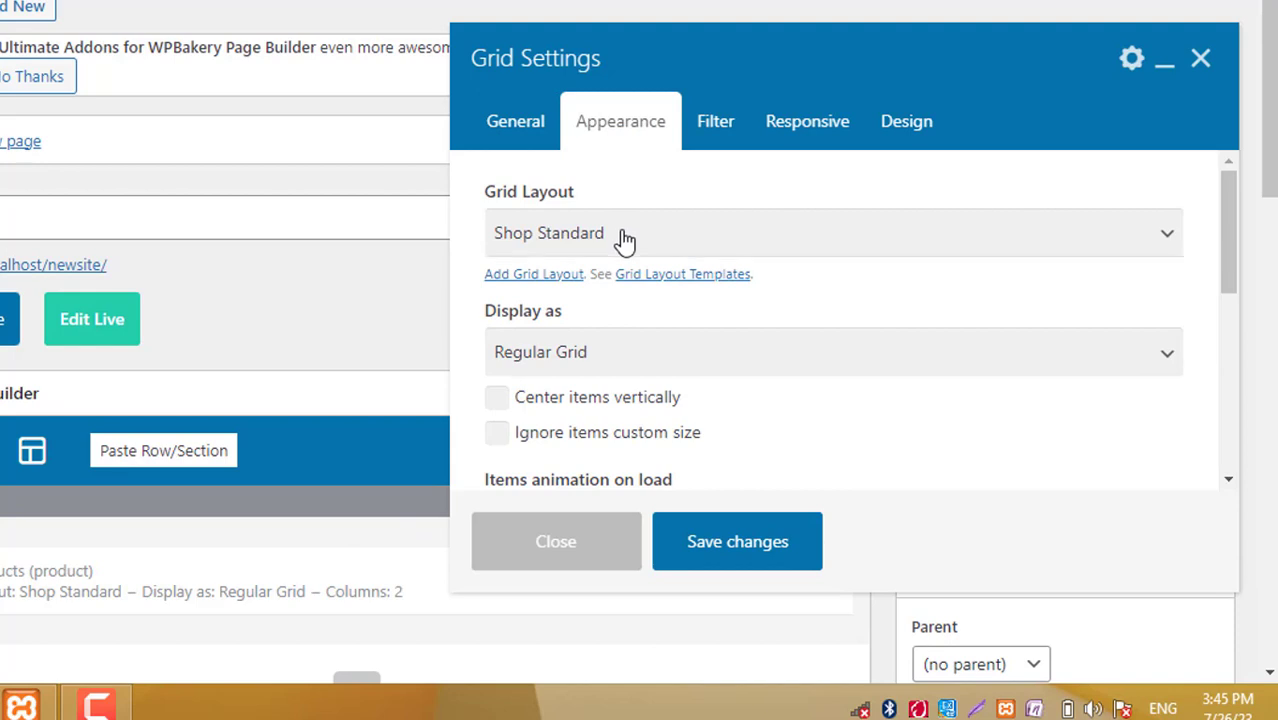
scroll(672, 515, "down", 1)
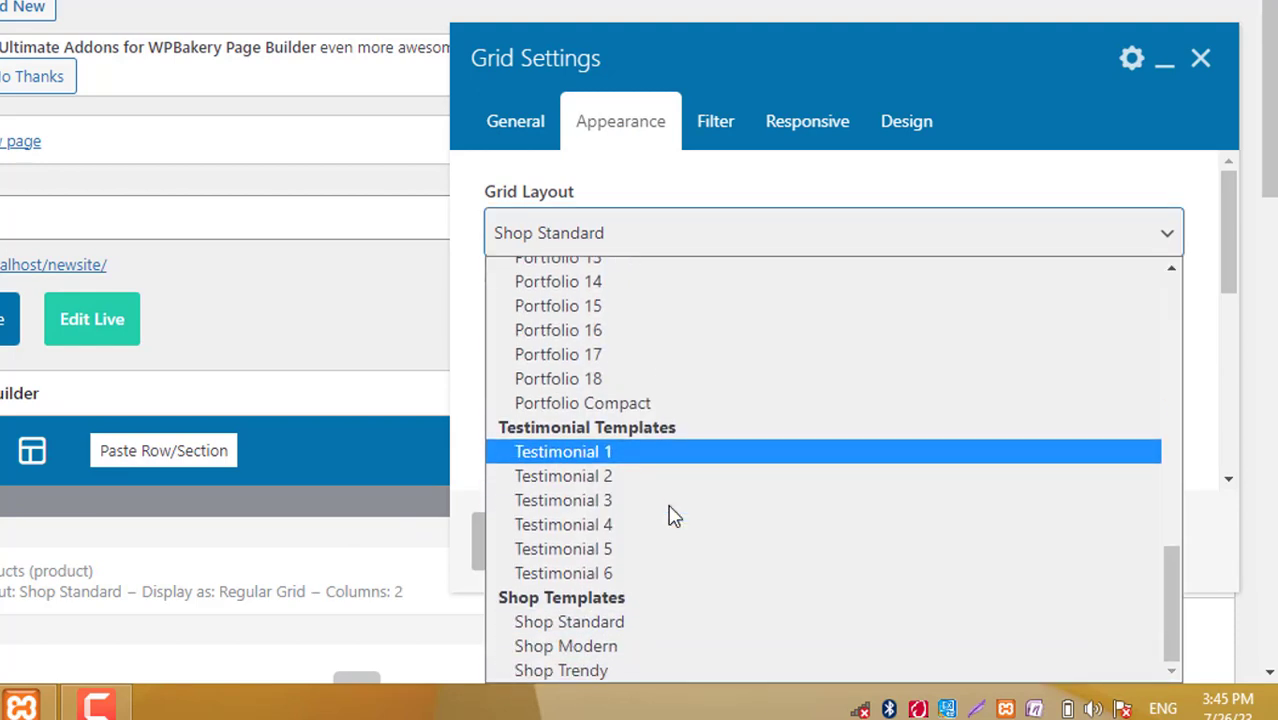
left_click(626, 648)
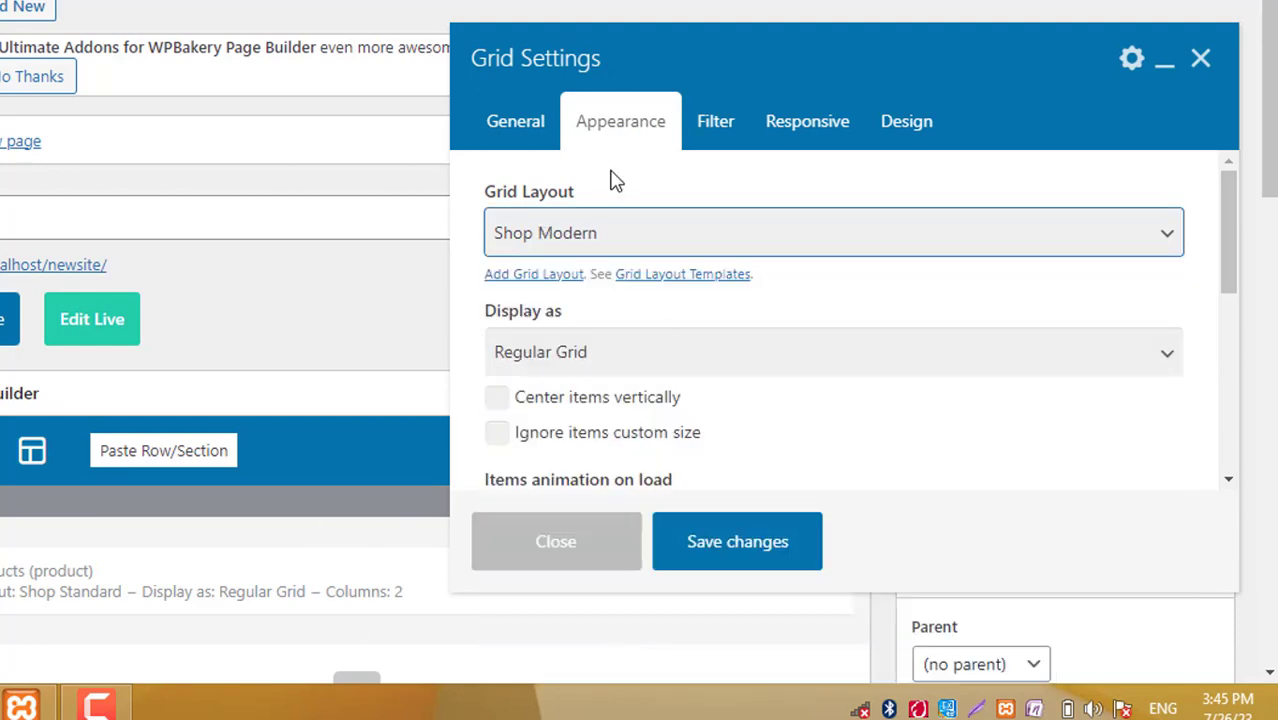
Set the Grid's Columns to 4, save the Grid settings and update the Home page.
left_click(491, 114)
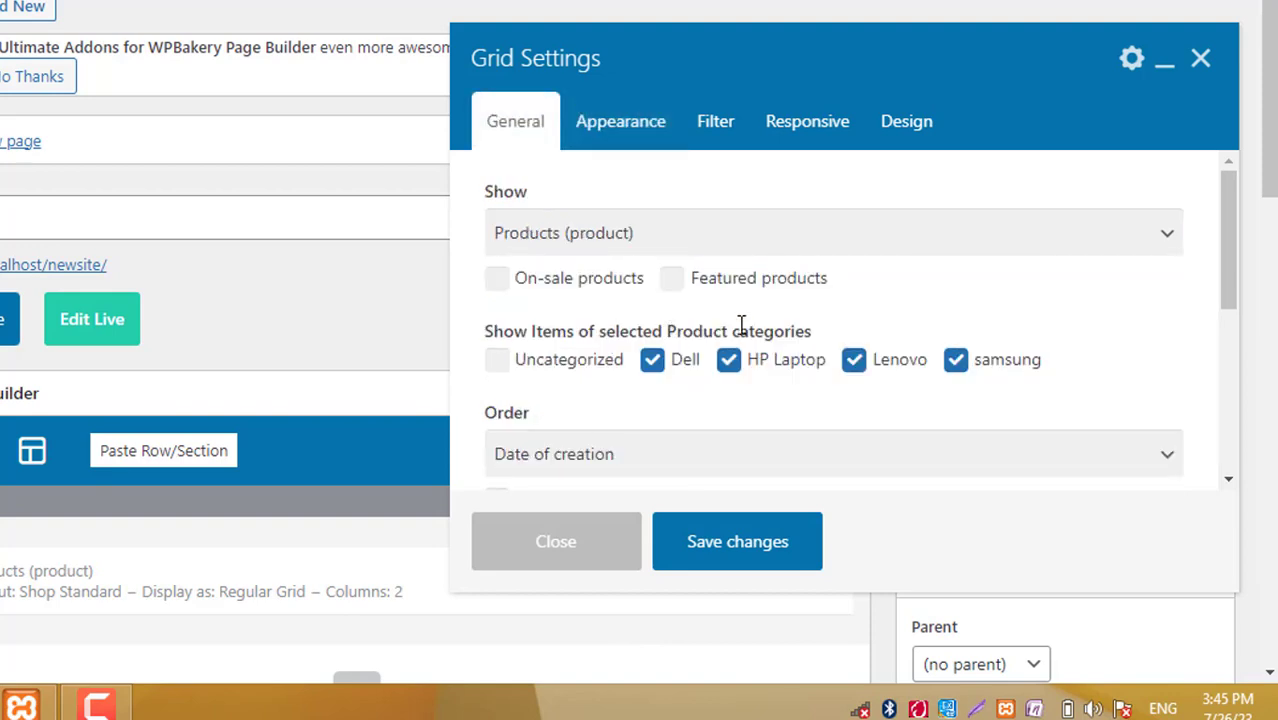
scroll(741, 323, "down", 4)
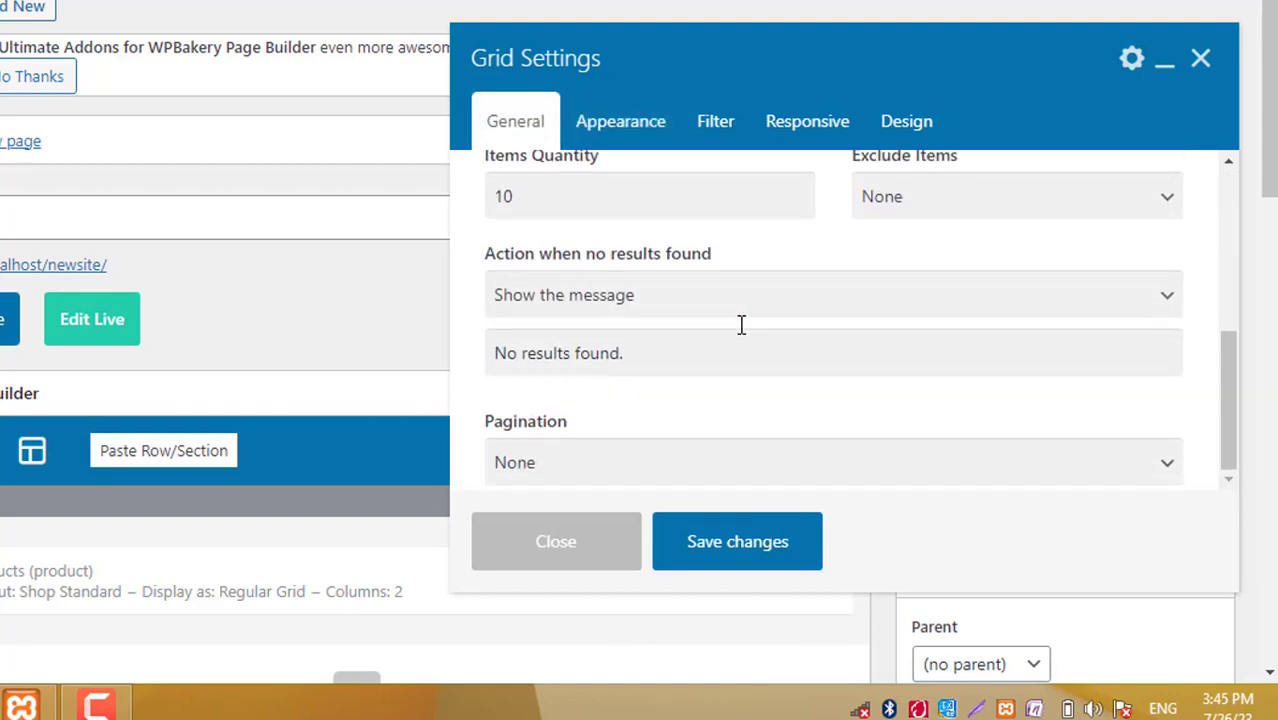
left_click(637, 135)
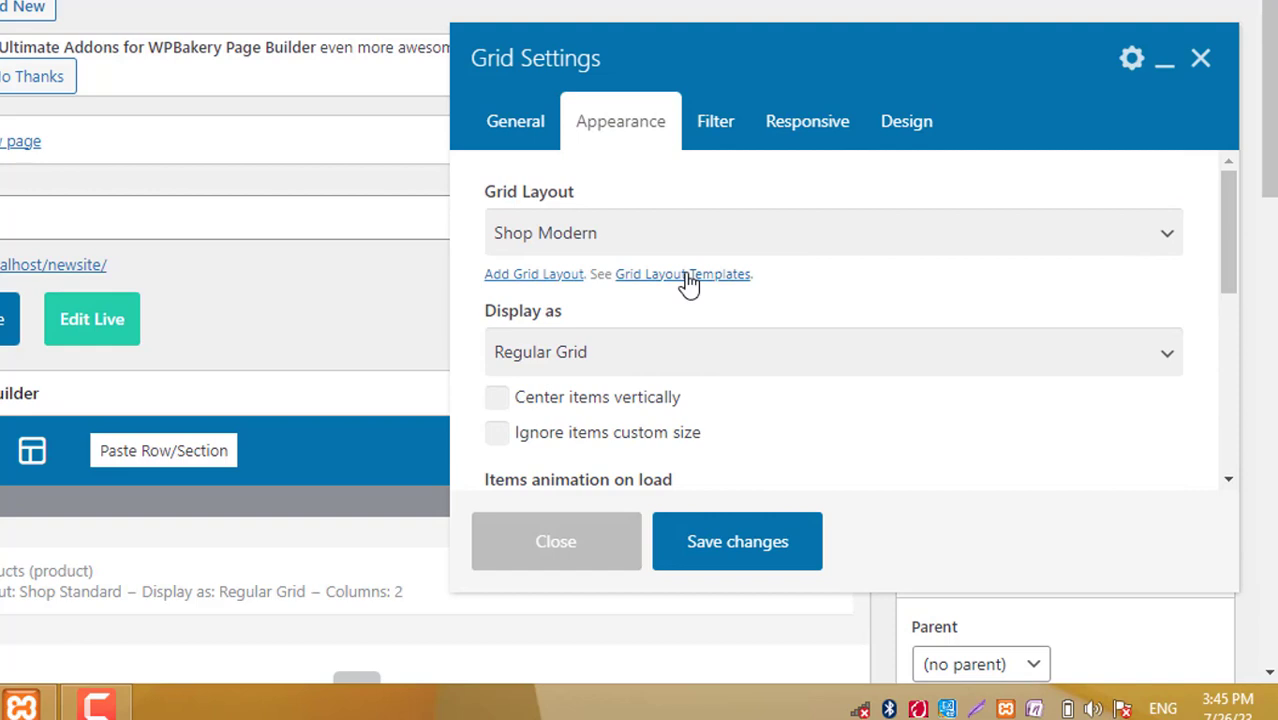
scroll(689, 284, "down", 5)
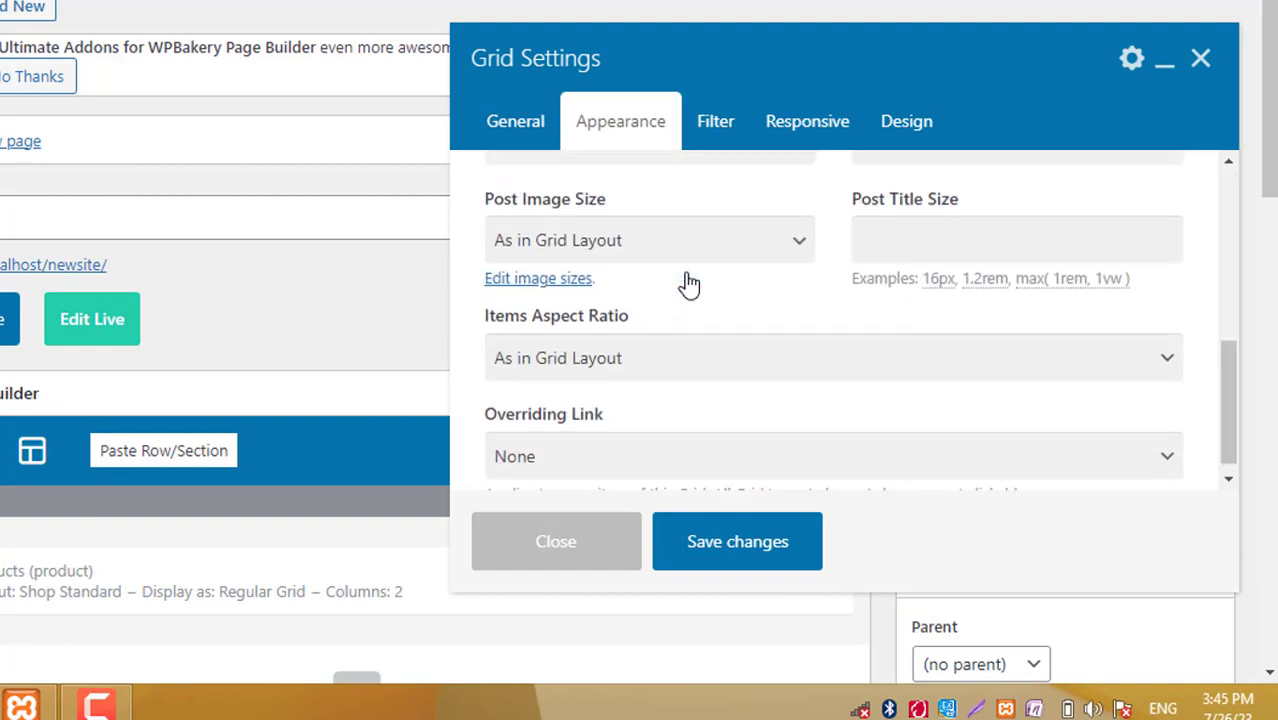
scroll(689, 284, "up", 2)
left_click(658, 357)
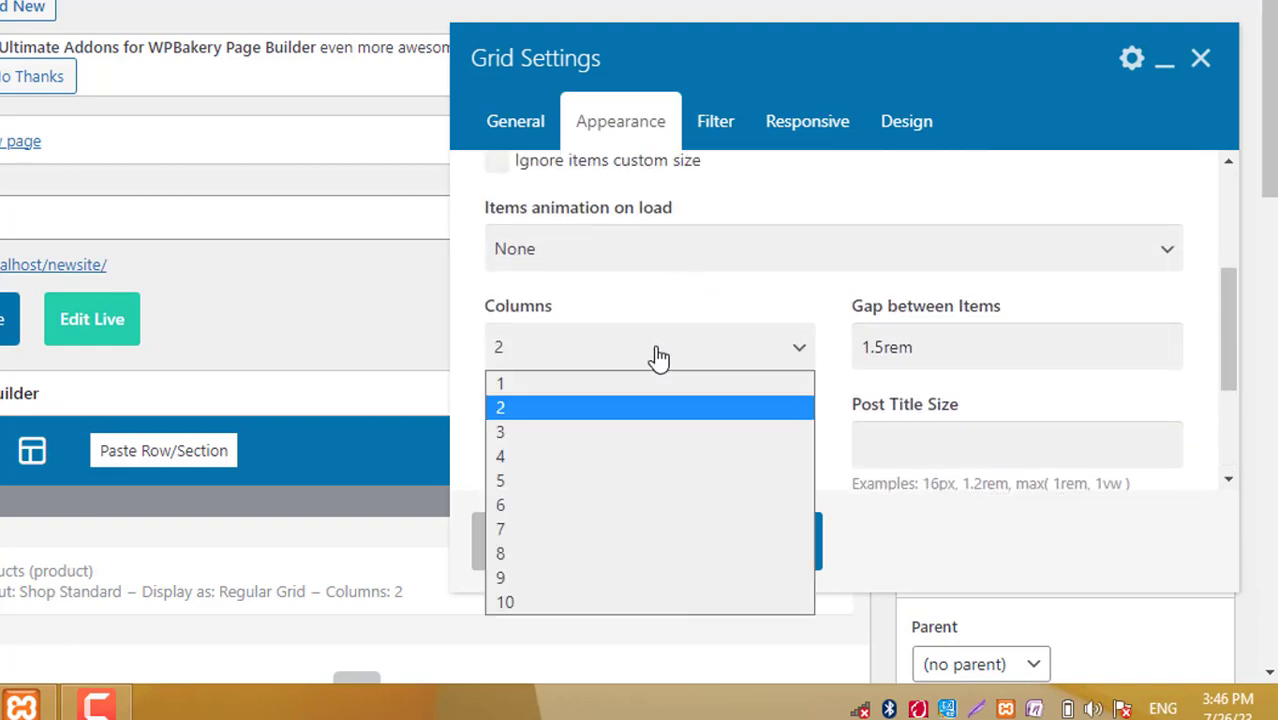
left_click(636, 455)
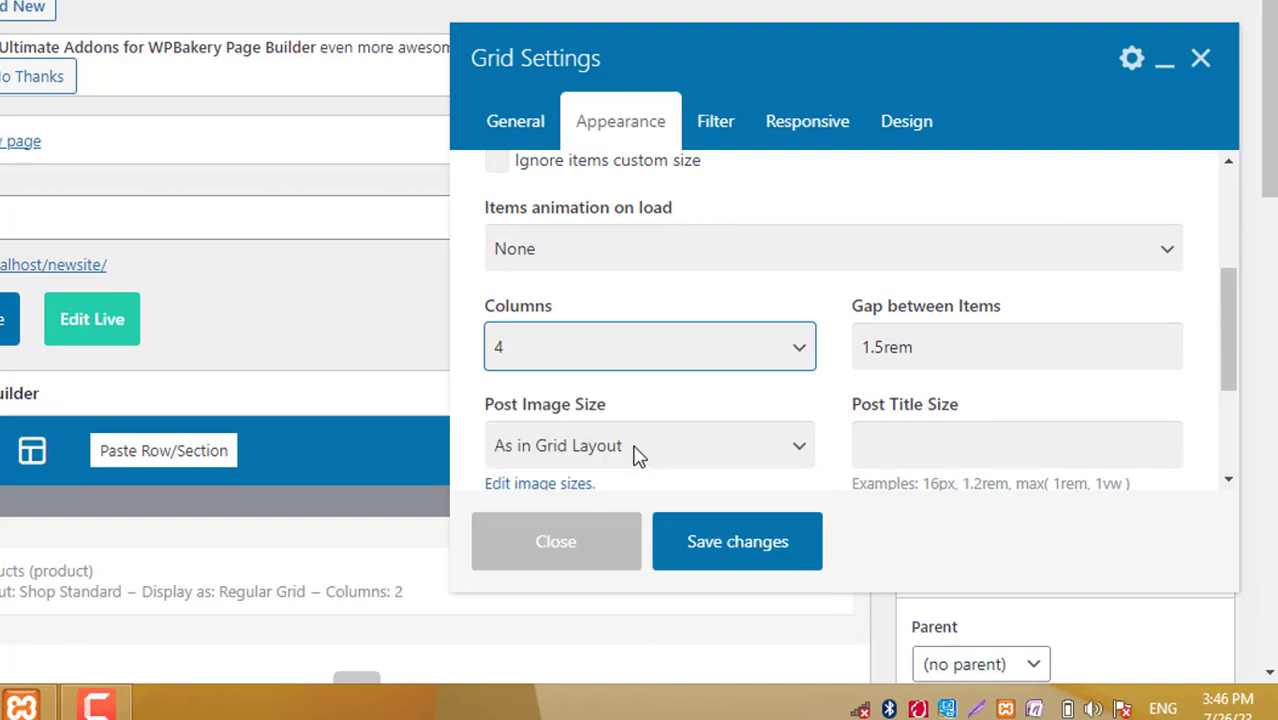
left_click(710, 545)
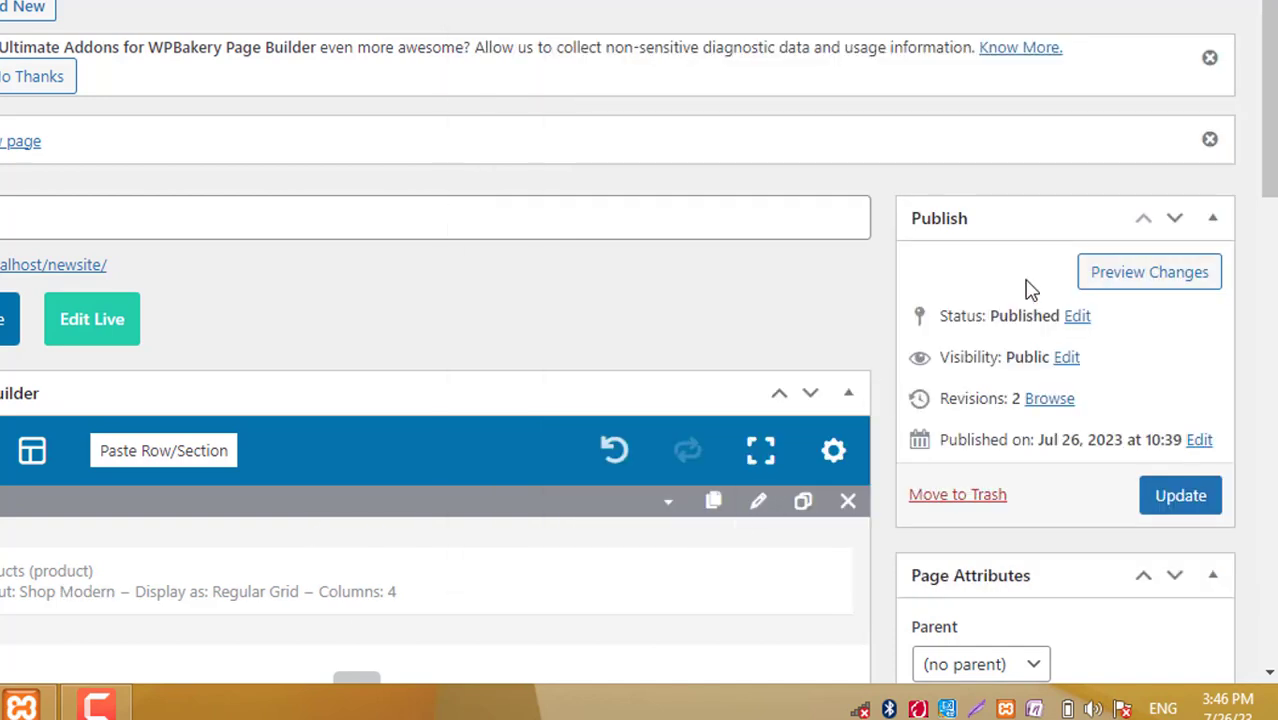
left_click(1178, 496)
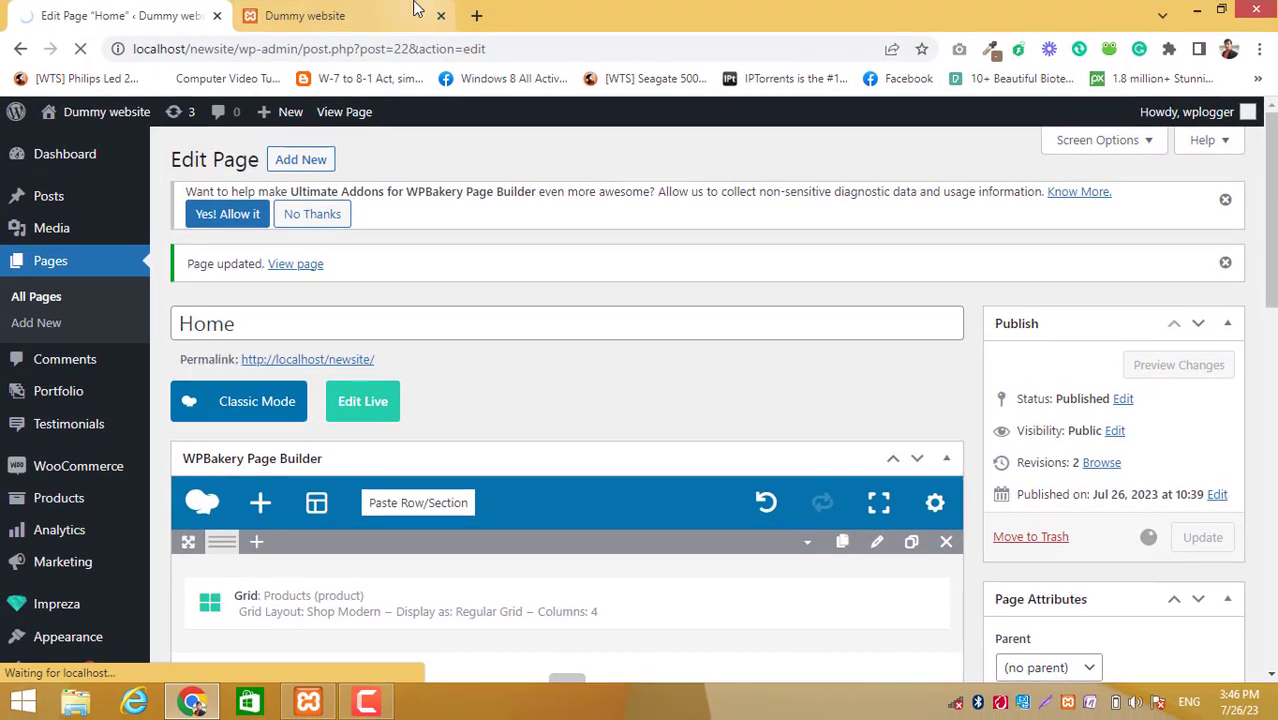
Reload the site's front page and examine the product cards, highlighting the price of the HP i7 Laptop.
left_click(410, 12)
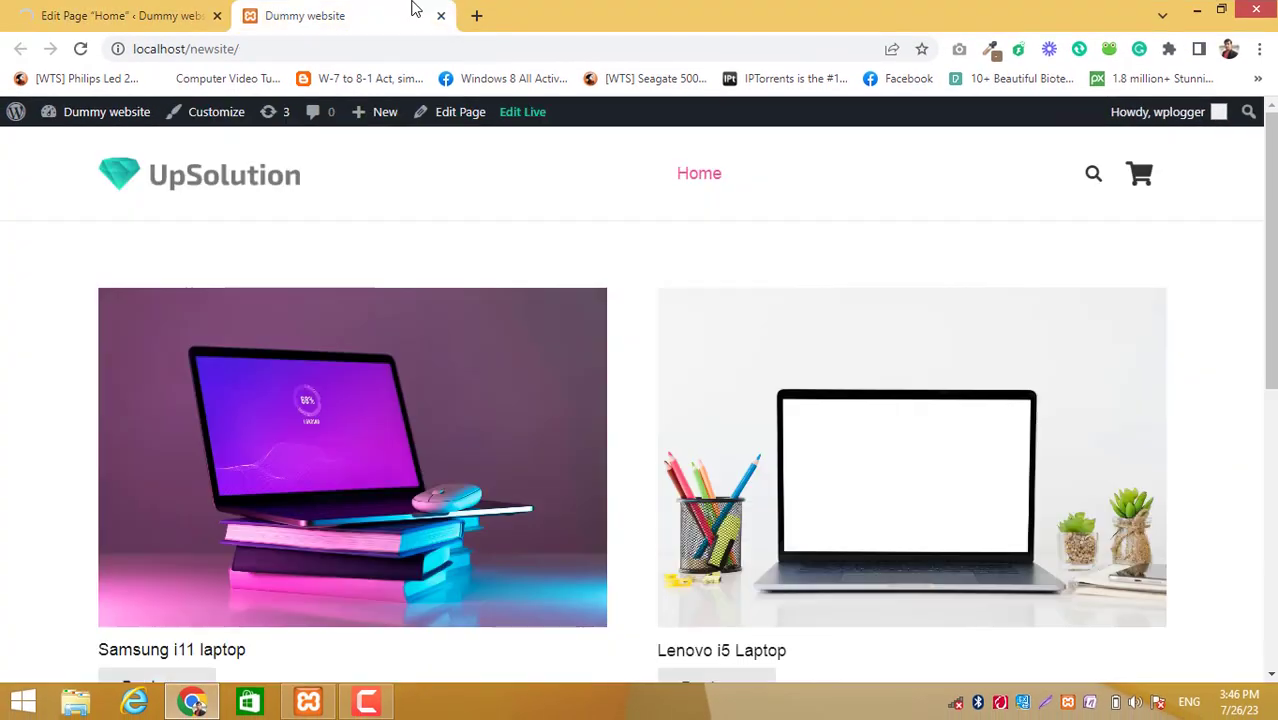
left_click(478, 48)
key("Return")
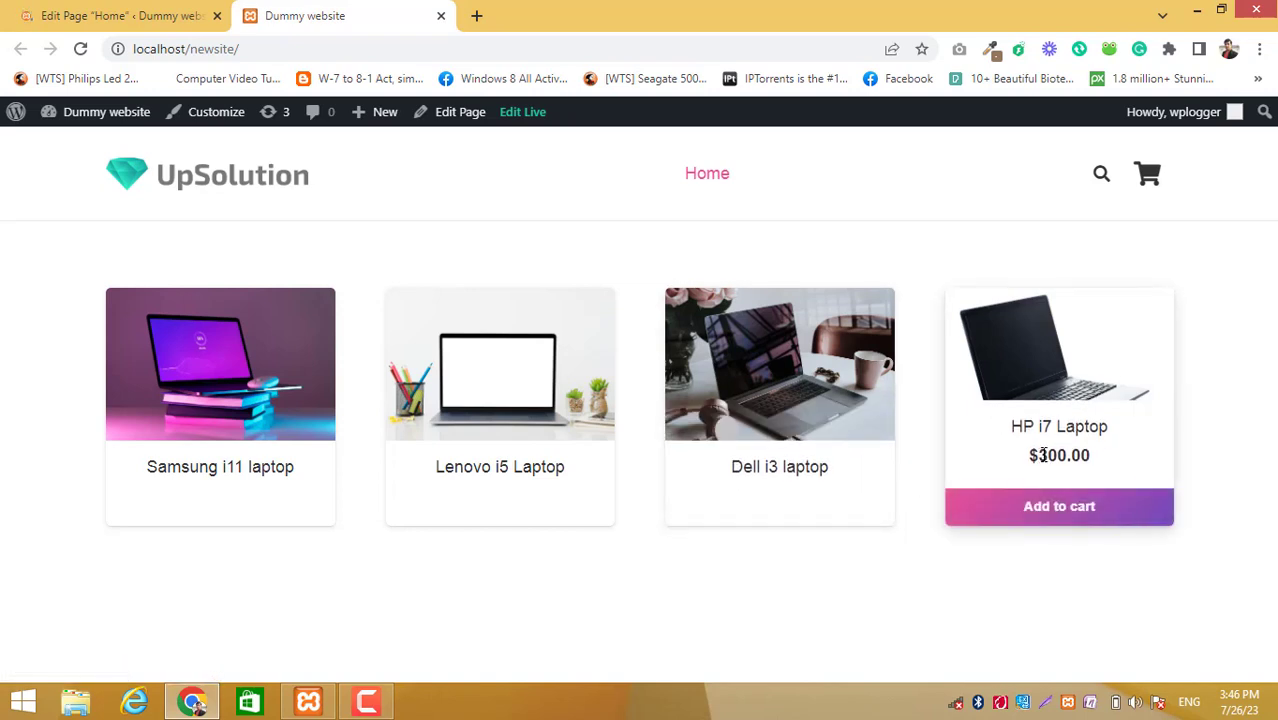
left_click_drag(1030, 455, 1066, 455)
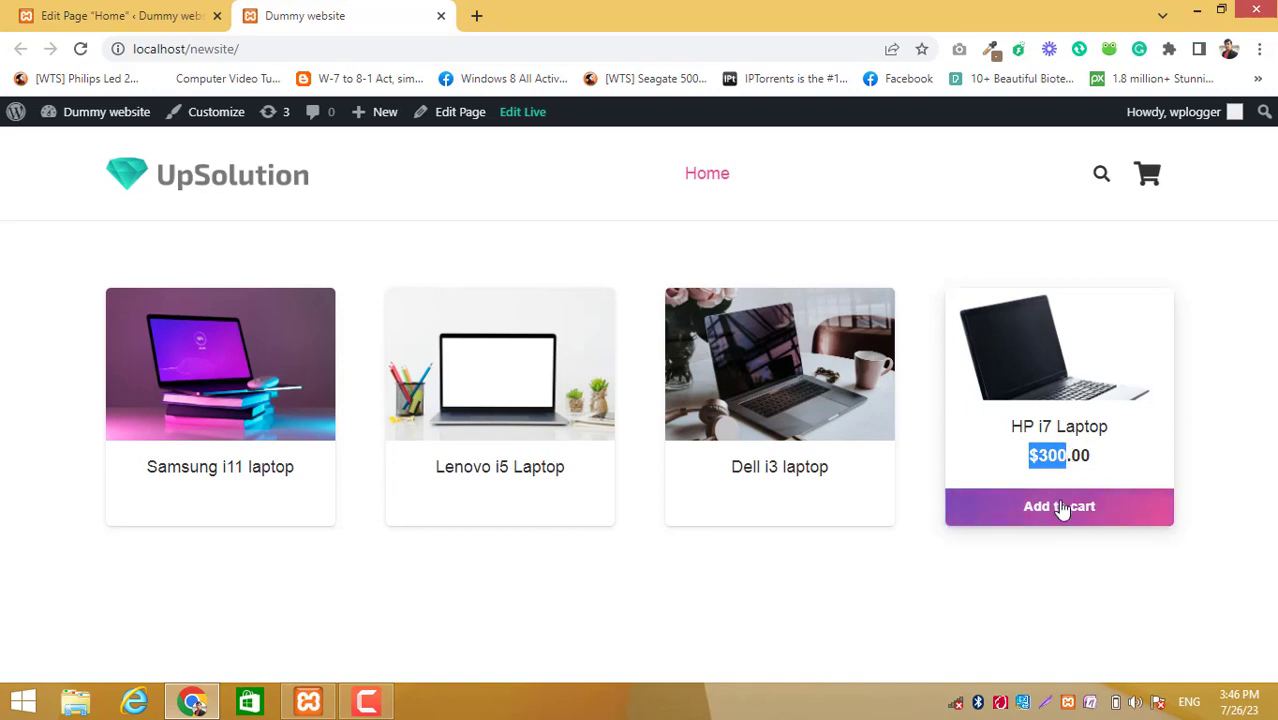